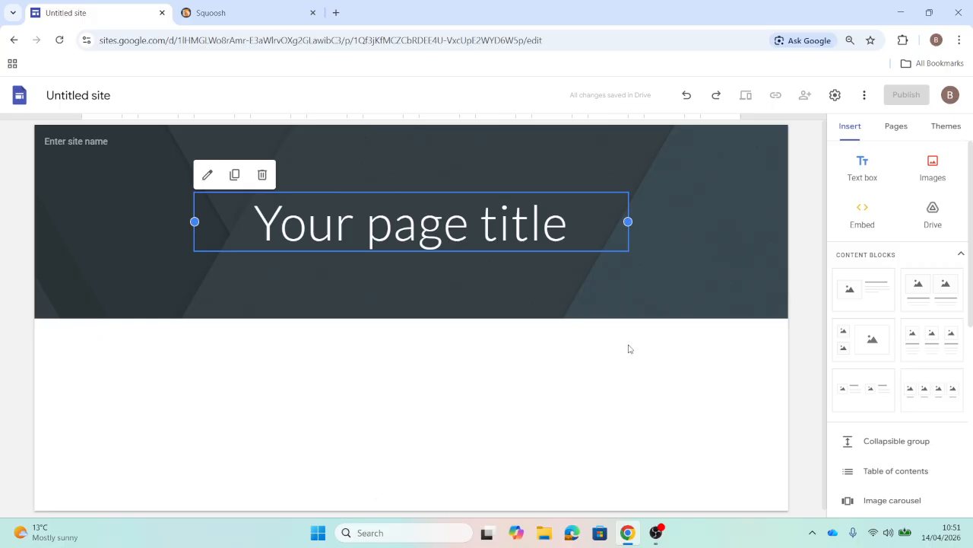
# - Search Google for "google eeat" in a new browser tab
pyautogui.click(335, 12)
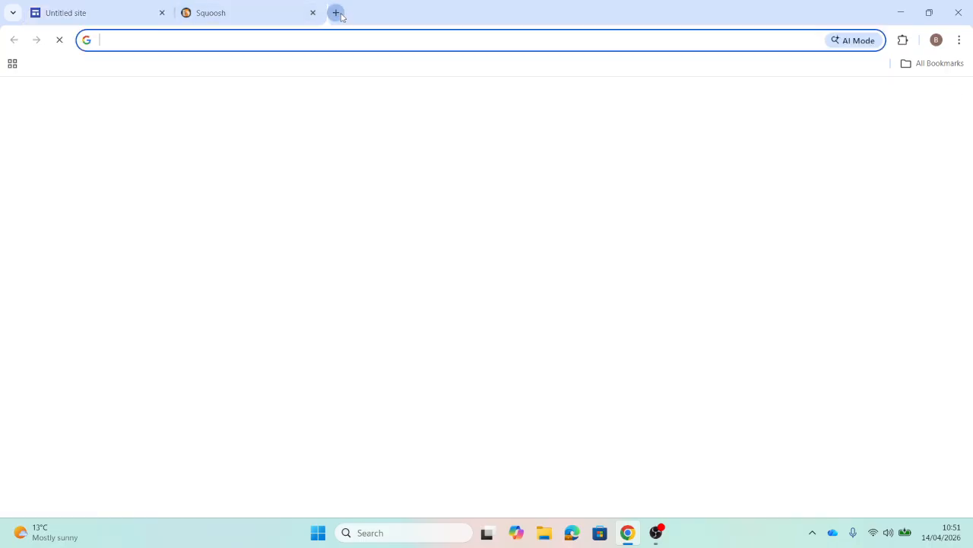
pyautogui.write('googl')
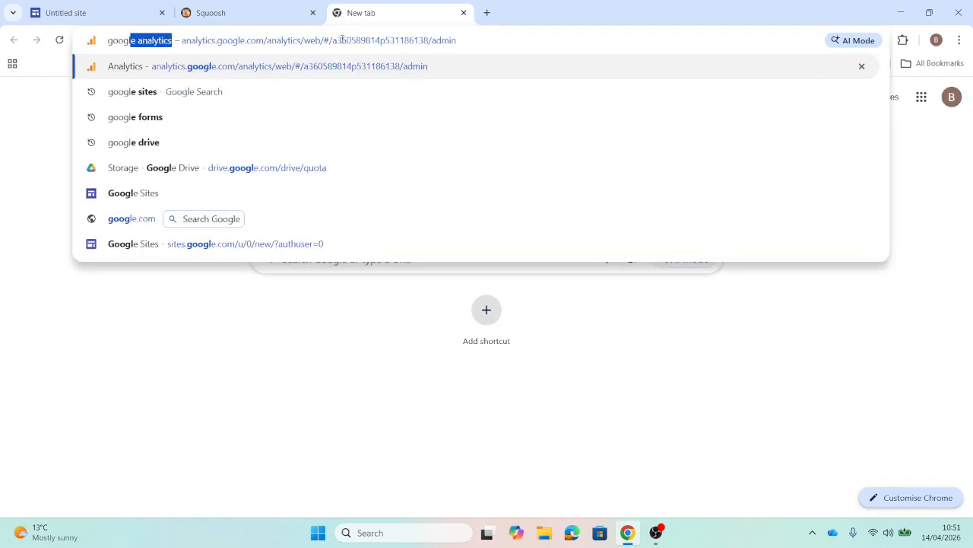
pyautogui.write('e eeat')
pyautogui.press('Return')
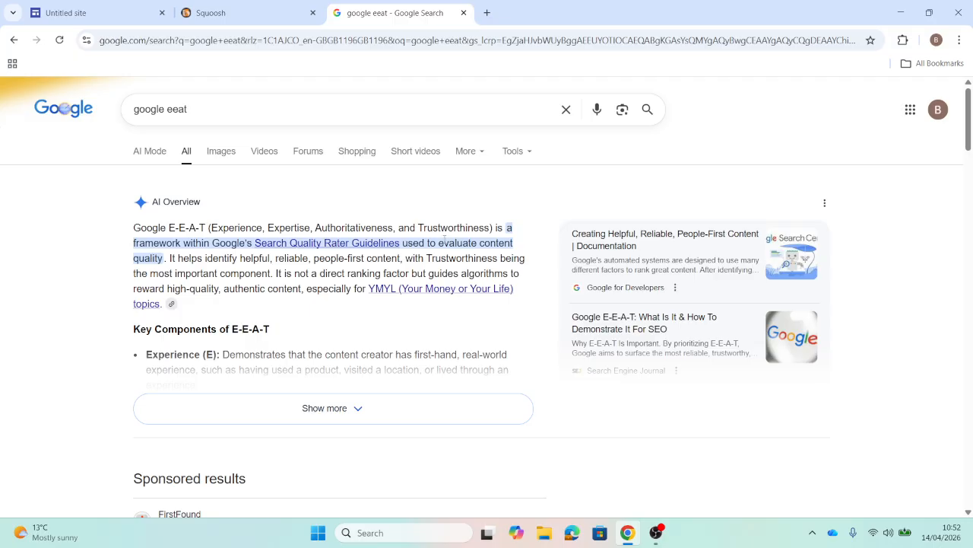
# - Expand the AI Overview and read the key components of E-E-A-T and how to demonstrate them
pyautogui.click(295, 411)
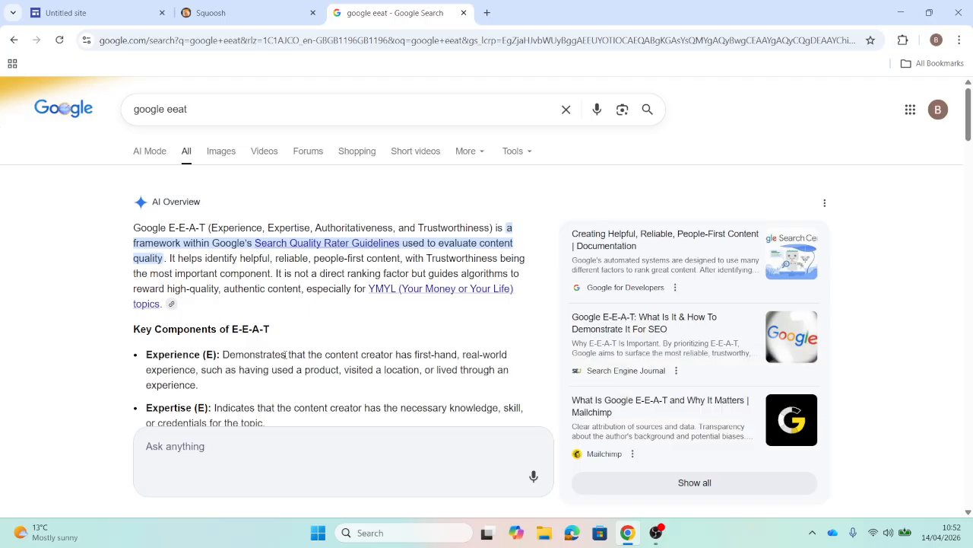
pyautogui.scroll(-3, 287, 355)
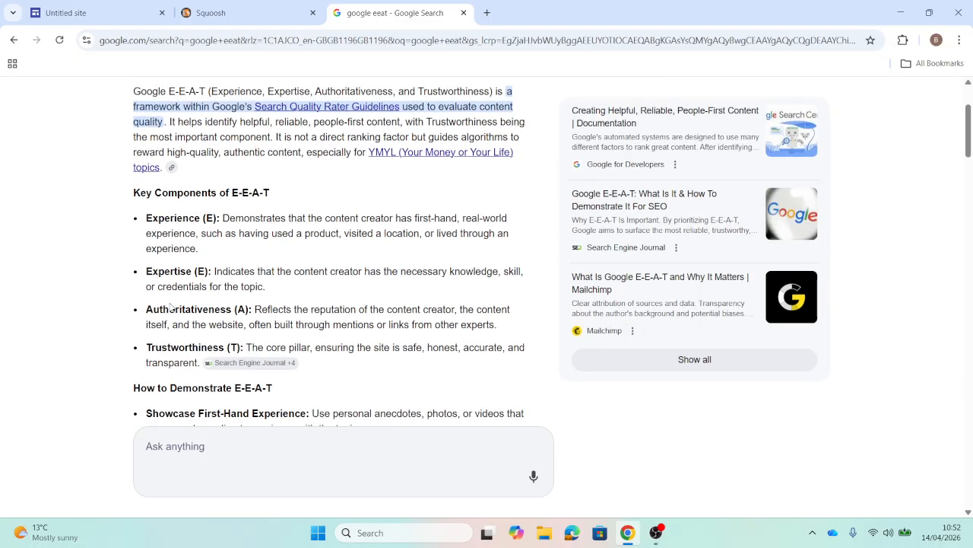
pyautogui.scroll(-2, 164, 265)
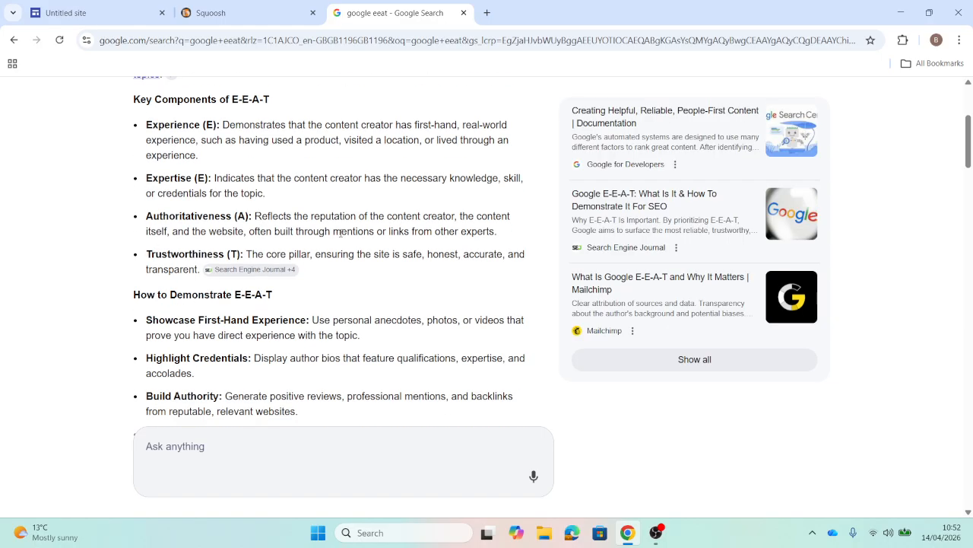
pyautogui.moveTo(223, 271)
pyautogui.scroll(-1, 95, 218)
pyautogui.scroll(1, 96, 218)
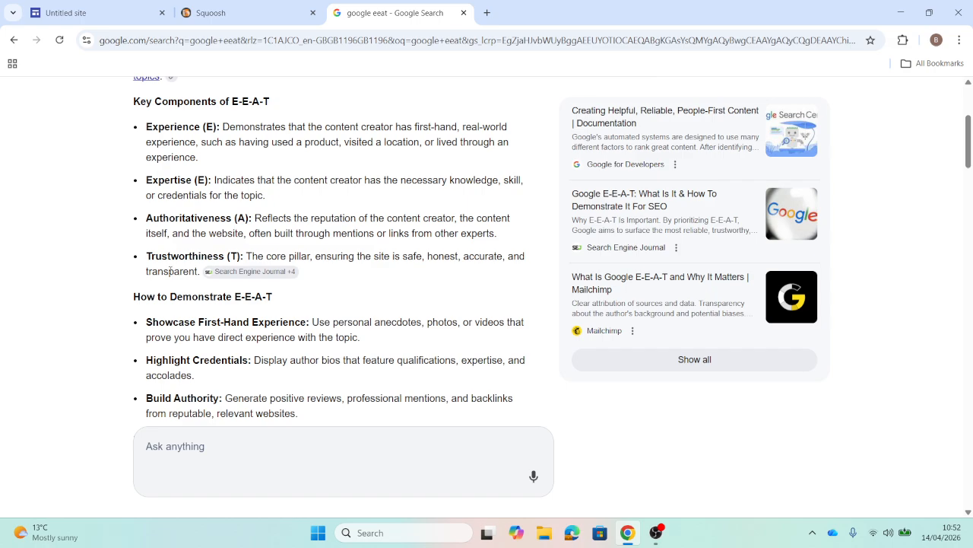
# - Find Google Gemini through a web search in another new browser tab and open it
pyautogui.click(488, 14)
pyautogui.click(489, 39)
pyautogui.write('gem')
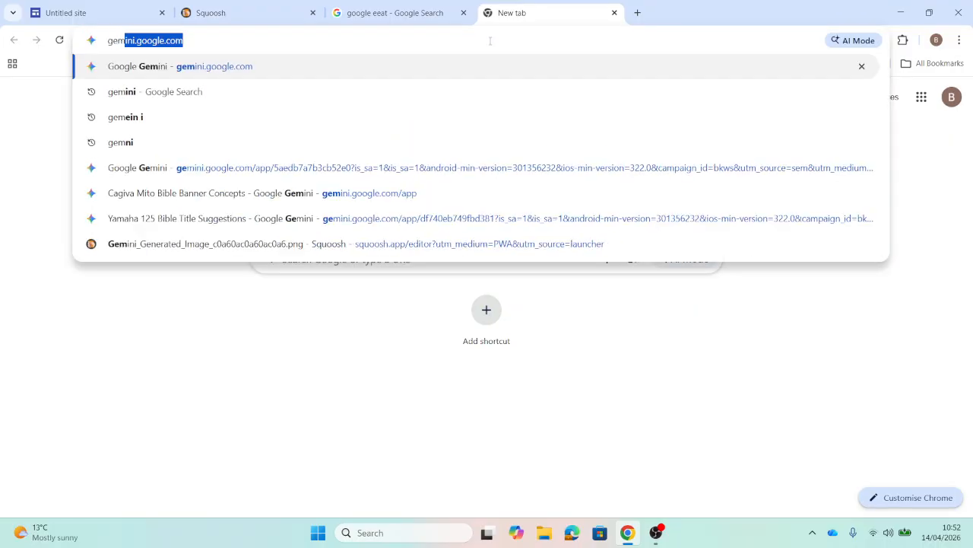
pyautogui.write('eini')
pyautogui.press('Return')
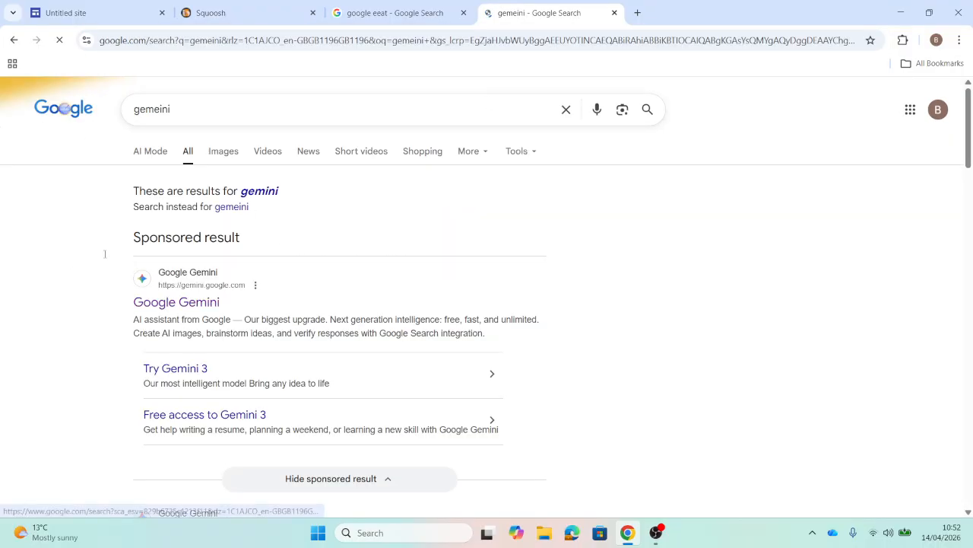
pyautogui.click(163, 303)
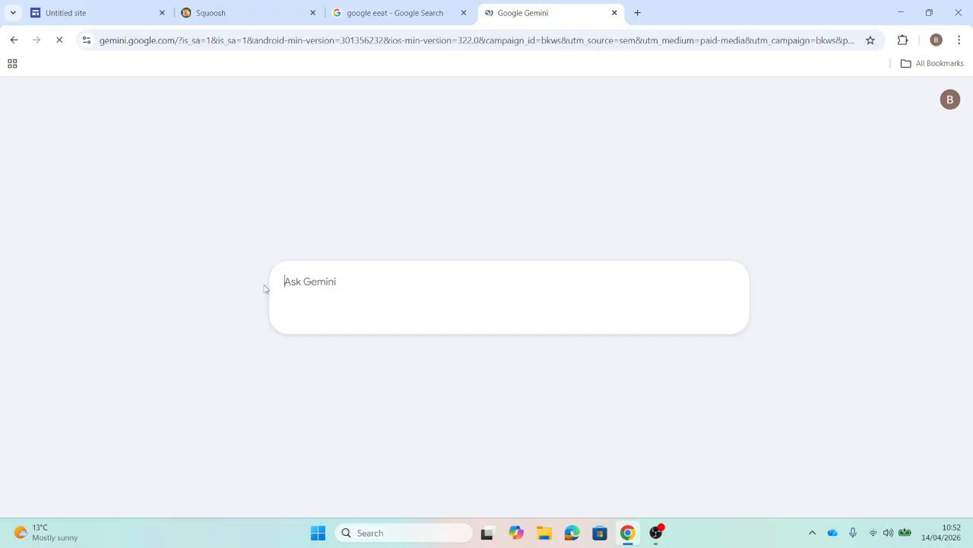
# - Ask Gemini "i have a locksmith business write me a eeat hero section im in coventry and speciliased in japanese keys"
pyautogui.write('wrei')
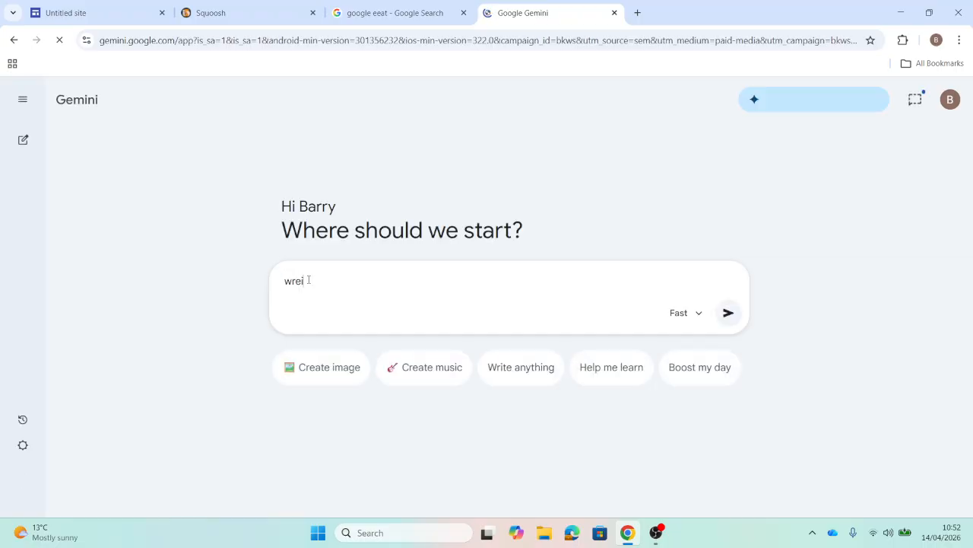
pyautogui.press('BackSpace')
pyautogui.press('BackSpace')
pyautogui.press('BackSpace')
pyautogui.press('BackSpace')
pyautogui.write('i ha')
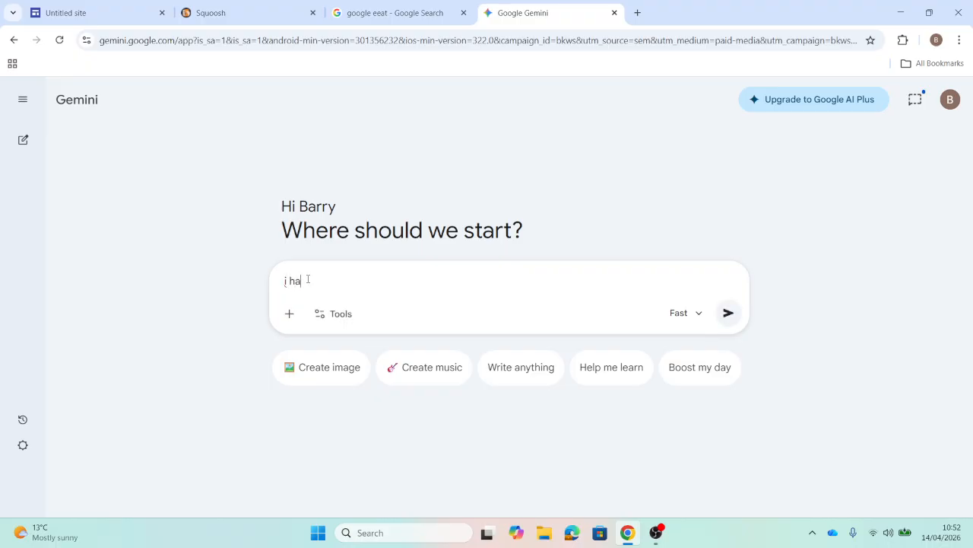
pyautogui.write('ve a locksmith business write me')
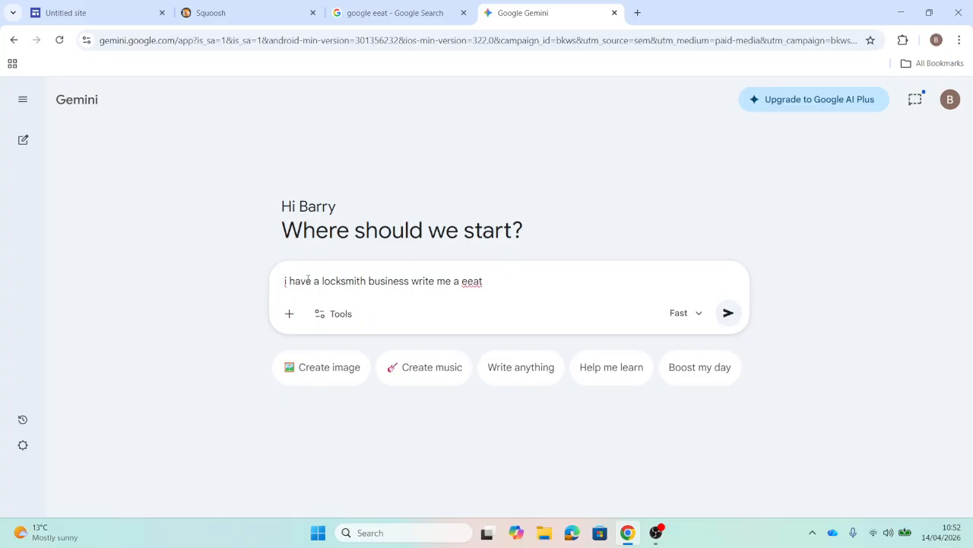
pyautogui.write('a eeat hero section im in coventry ')
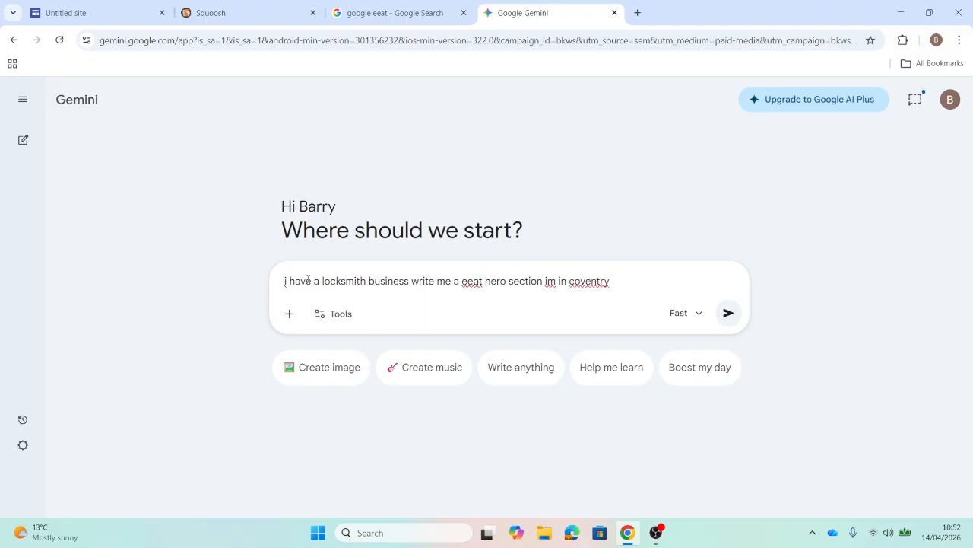
pyautogui.write('and speciliased in ja')
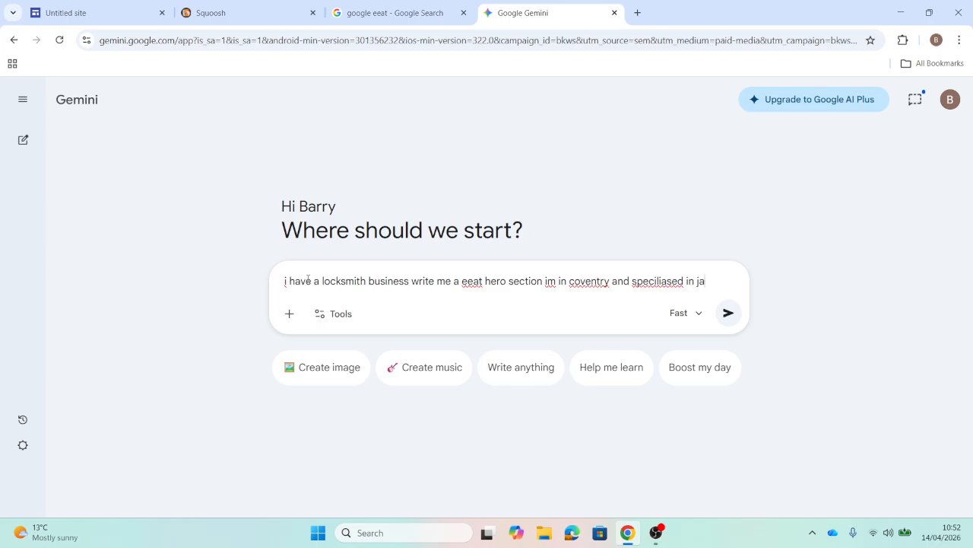
pyautogui.write('panese')
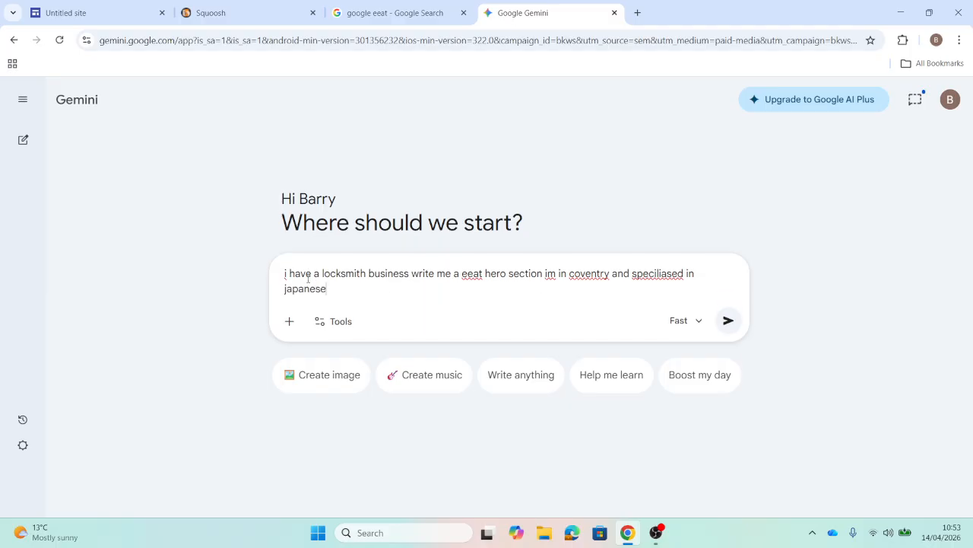
pyautogui.write(' keys')
pyautogui.press('Return')
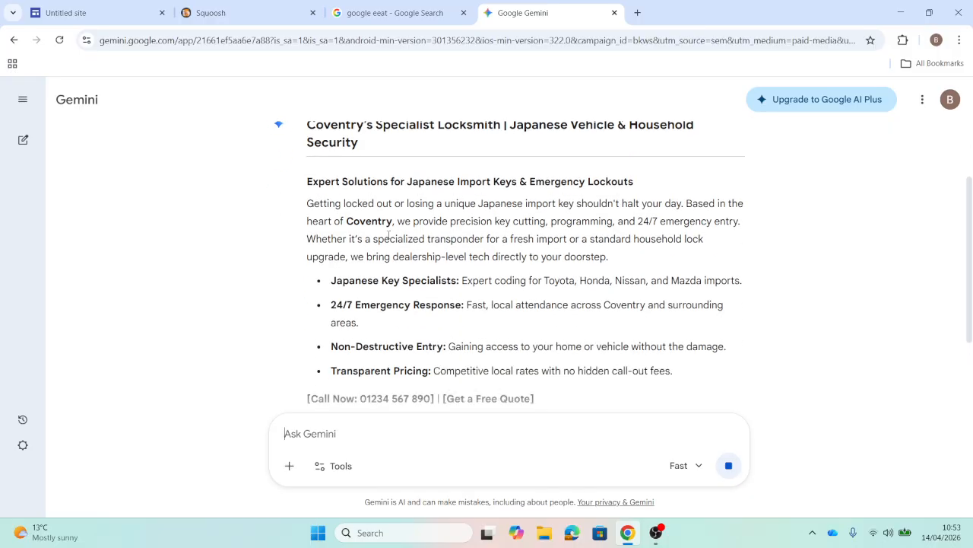
# - Read through the generated locksmith hero section, from its headline to the paragraph on choosing a local specialist
pyautogui.scroll(-1, 467, 258)
pyautogui.scroll(-1, 468, 255)
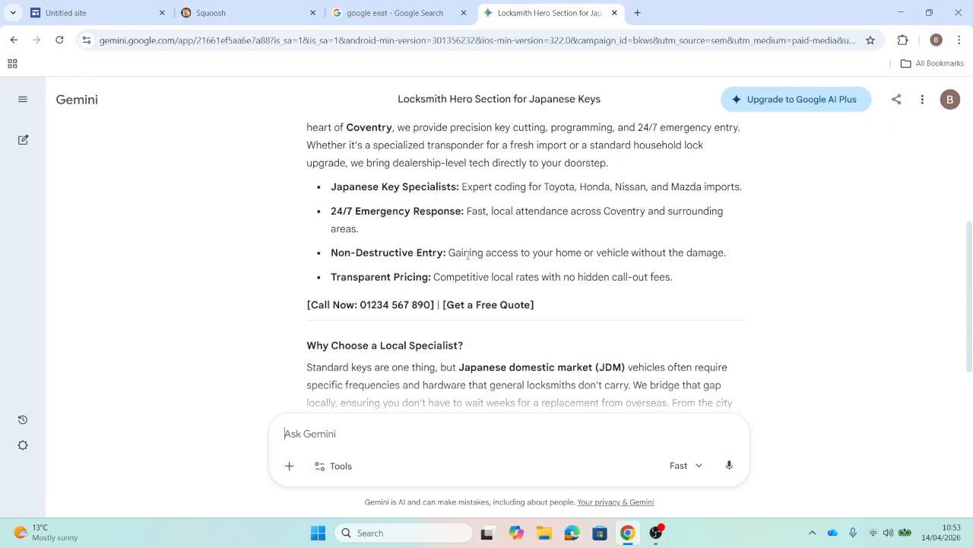
pyautogui.scroll(1, 372, 201)
pyautogui.scroll(-1, 371, 200)
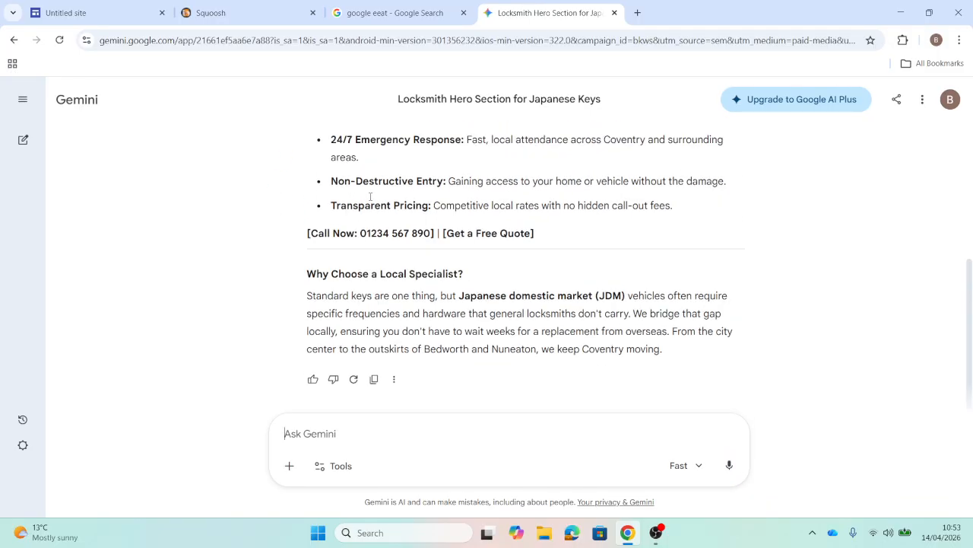
pyautogui.scroll(2, 317, 221)
pyautogui.scroll(2, 318, 222)
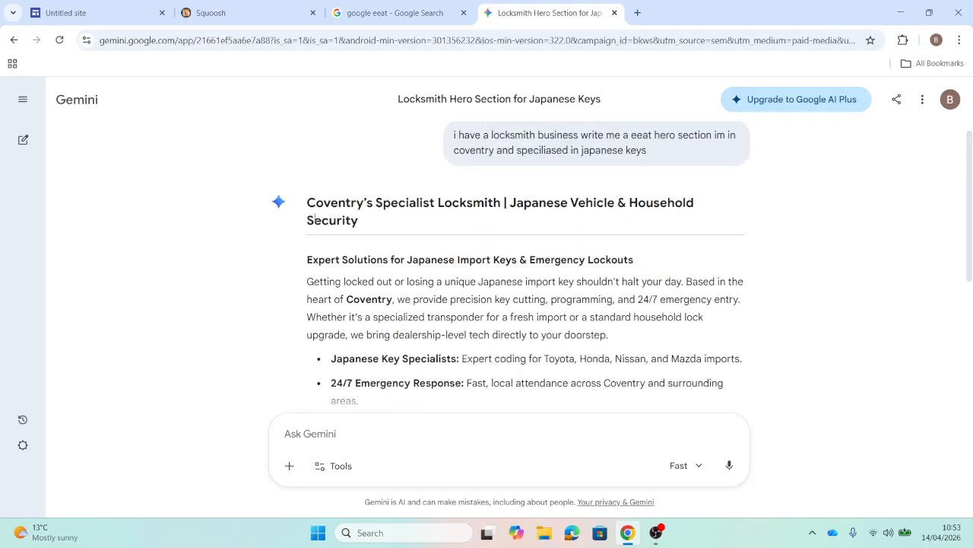
pyautogui.scroll(-3, 313, 220)
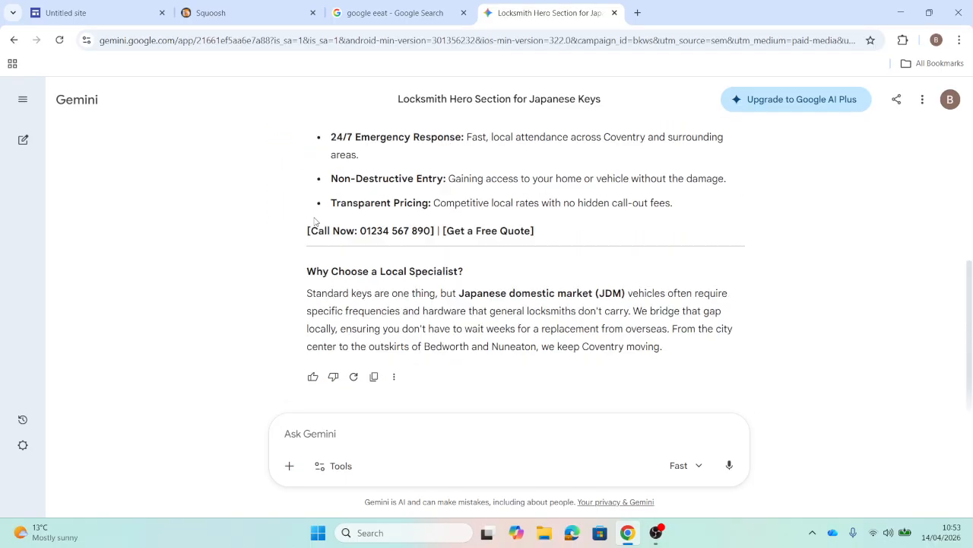
pyautogui.scroll(1, 315, 221)
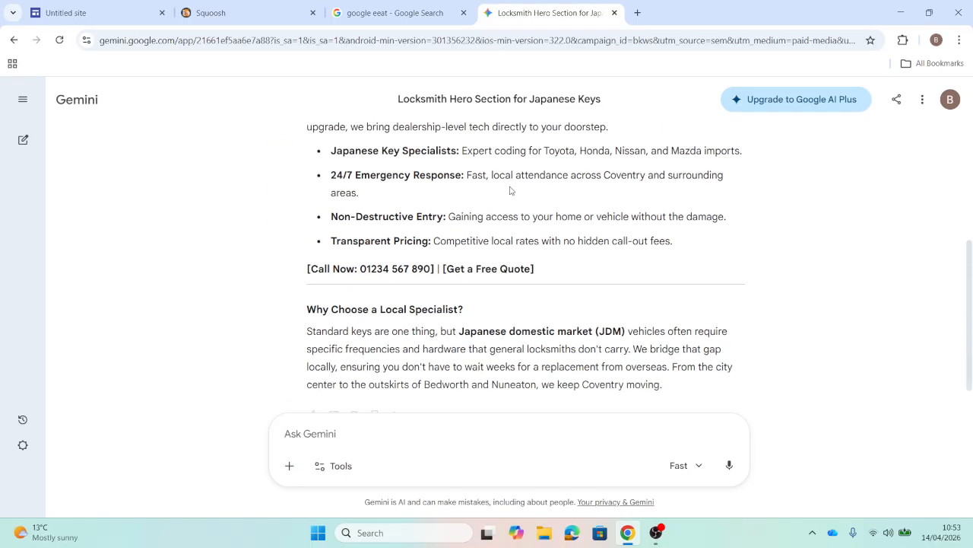
# - Switch back to the untitled Google Sites page and widen the page title box on both sides to the full content width
pyautogui.click(137, 8)
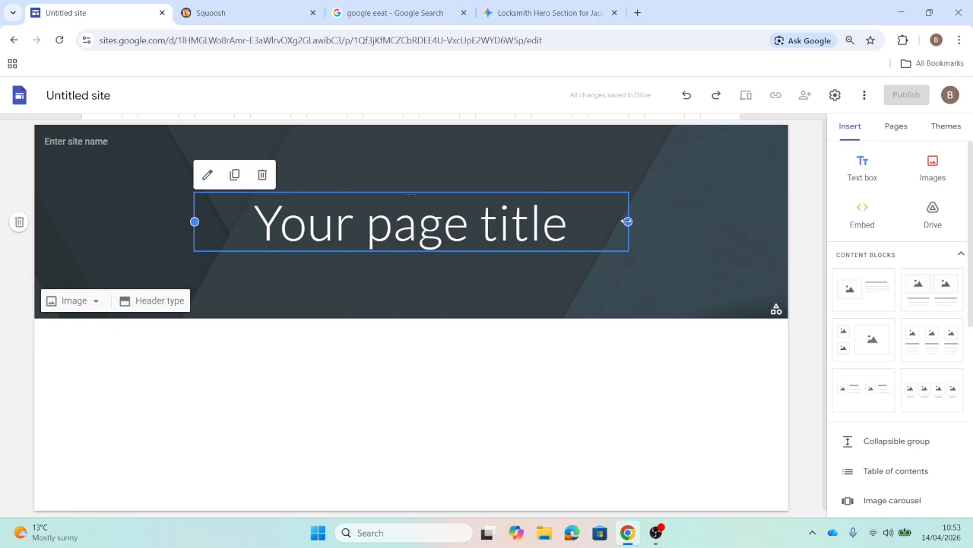
pyautogui.moveTo(627, 221); pyautogui.dragTo(753, 221)
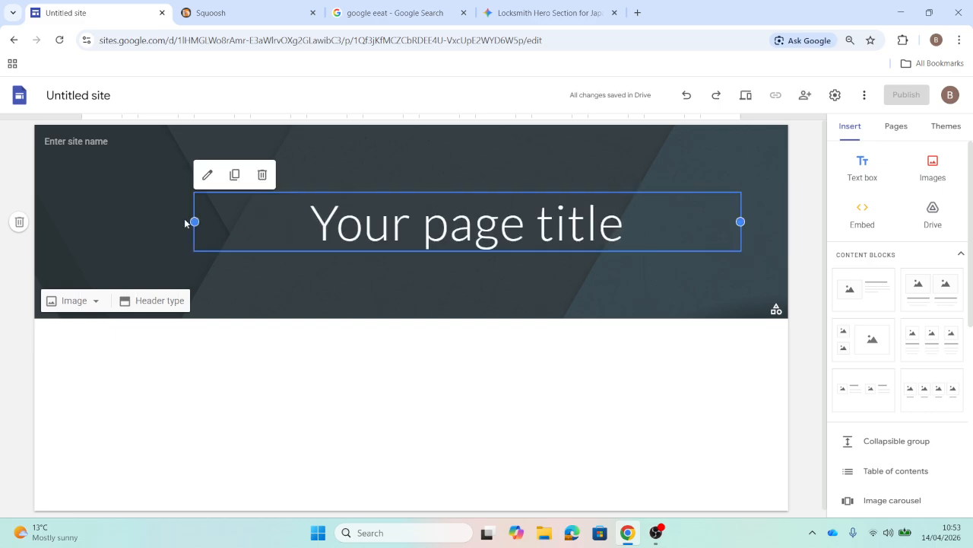
pyautogui.moveTo(194, 222); pyautogui.dragTo(82, 222)
# - Set the page title text in the header to centre alignment and deselect its text box
pyautogui.rightClick(351, 227)
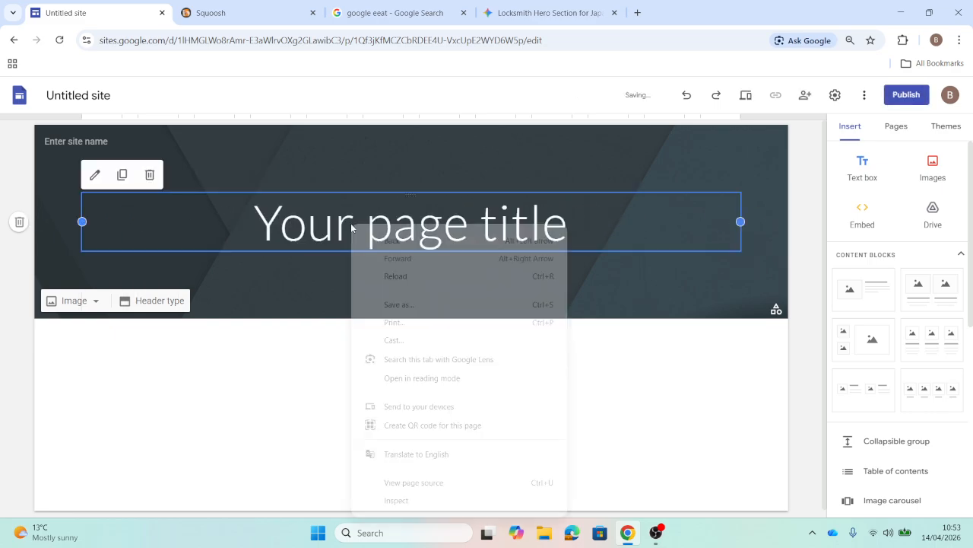
pyautogui.click(354, 215)
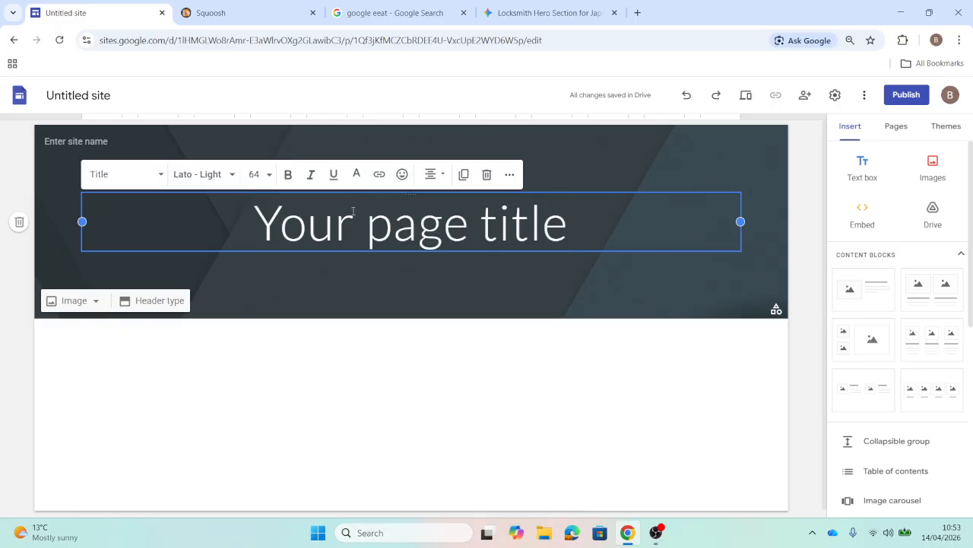
pyautogui.click(440, 175)
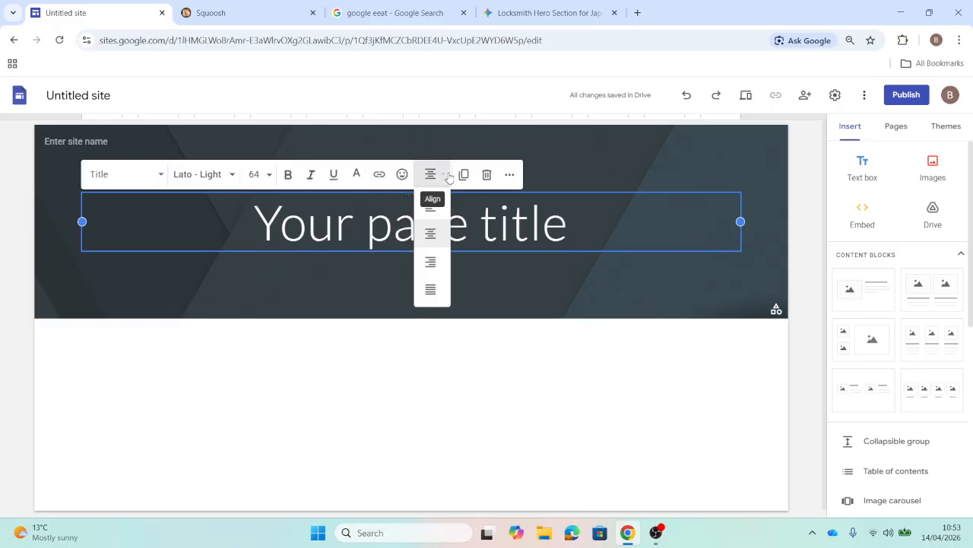
pyautogui.click(431, 233)
pyautogui.click(461, 286)
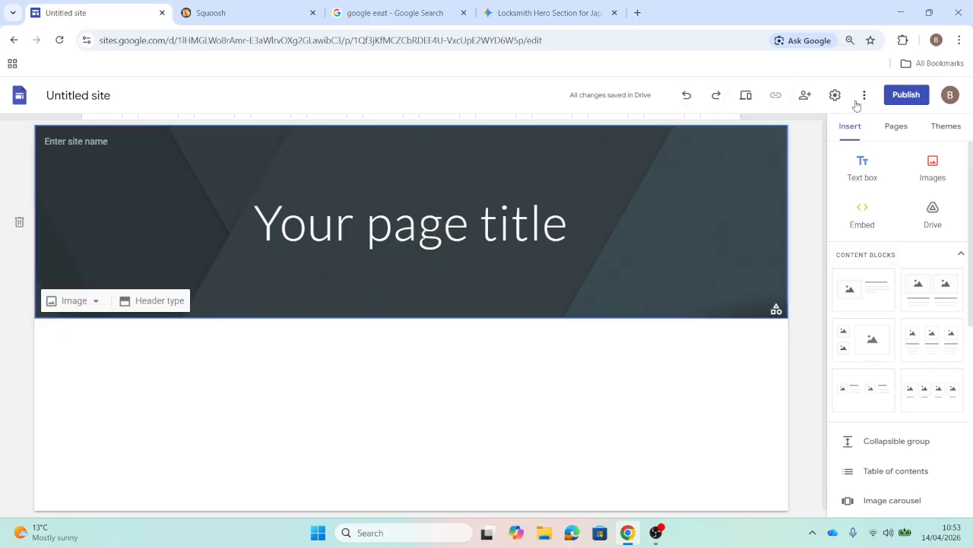
# - Publish the site to the web with the address "testing3fefefdcew"
pyautogui.click(902, 95)
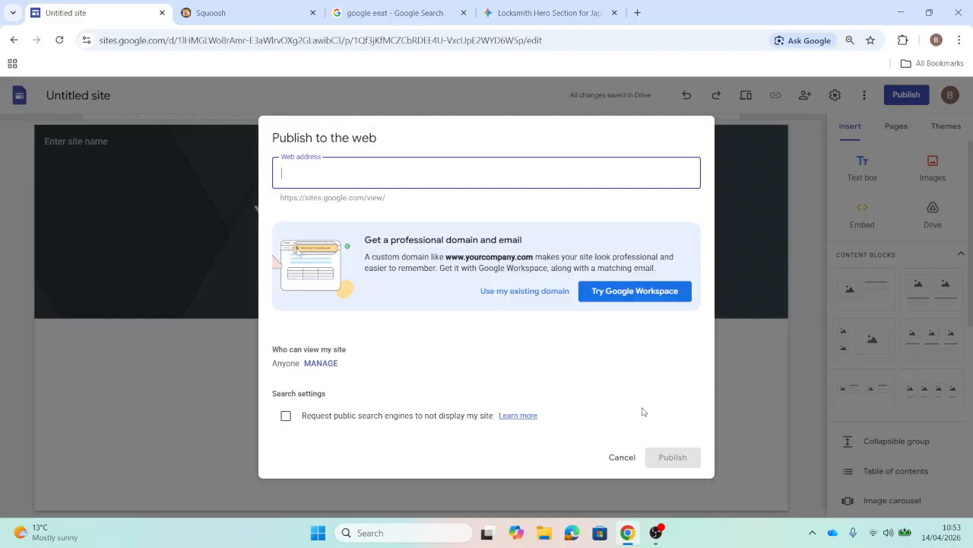
pyautogui.click(671, 460)
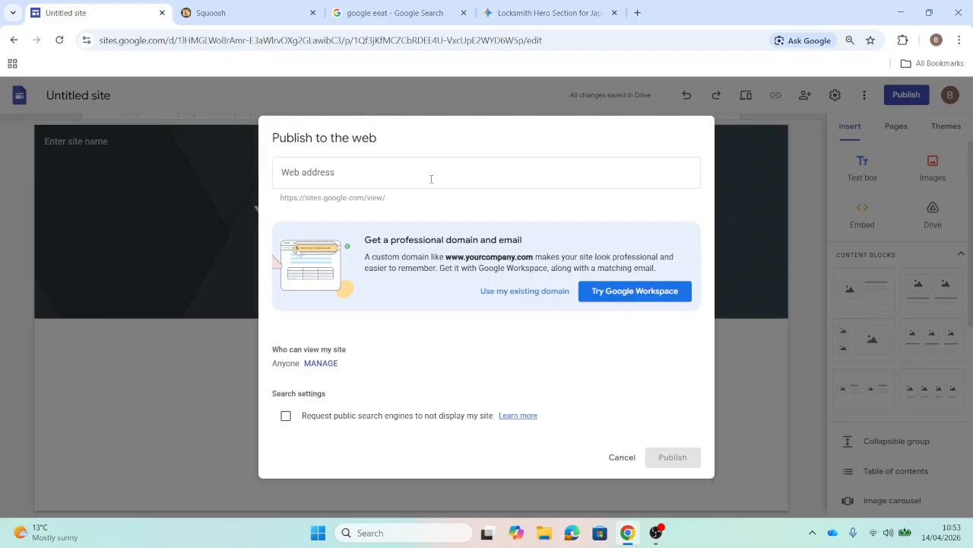
pyautogui.click(411, 163)
pyautogui.write('testing')
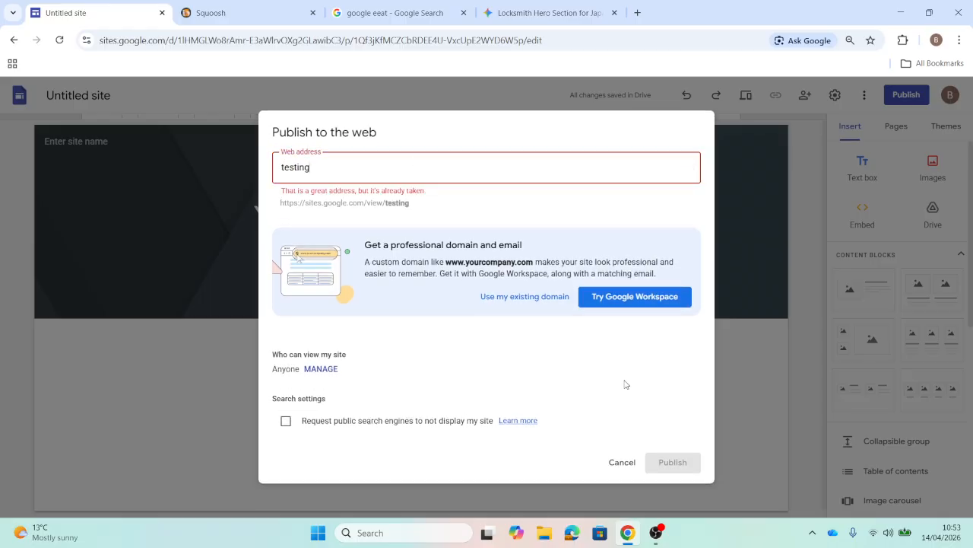
pyautogui.write('3fefefdcew')
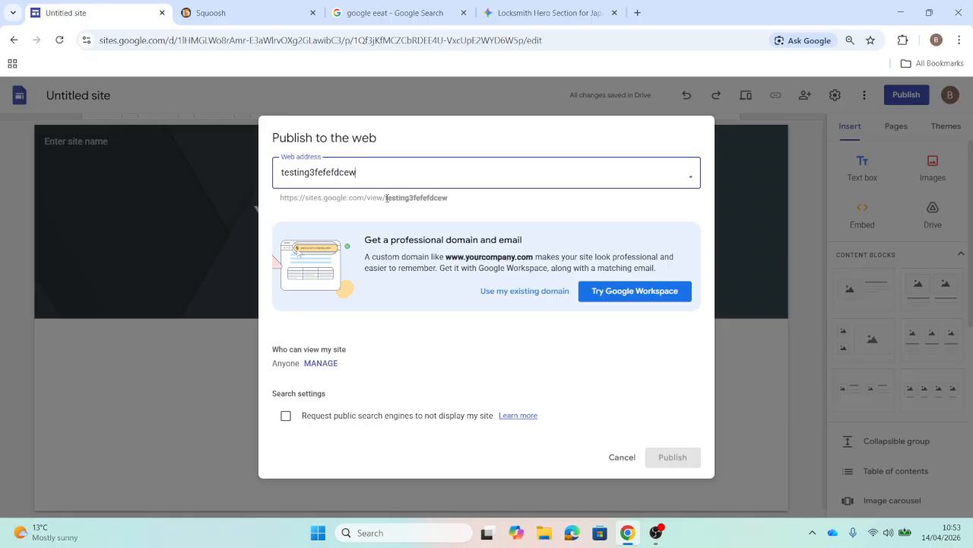
pyautogui.click(657, 454)
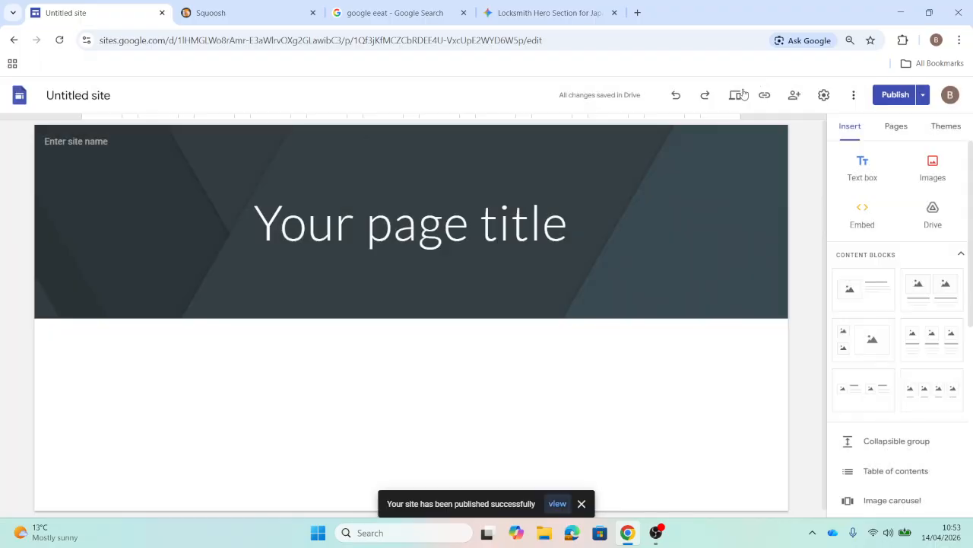
# - Preview the site in the phone layout
pyautogui.click(734, 96)
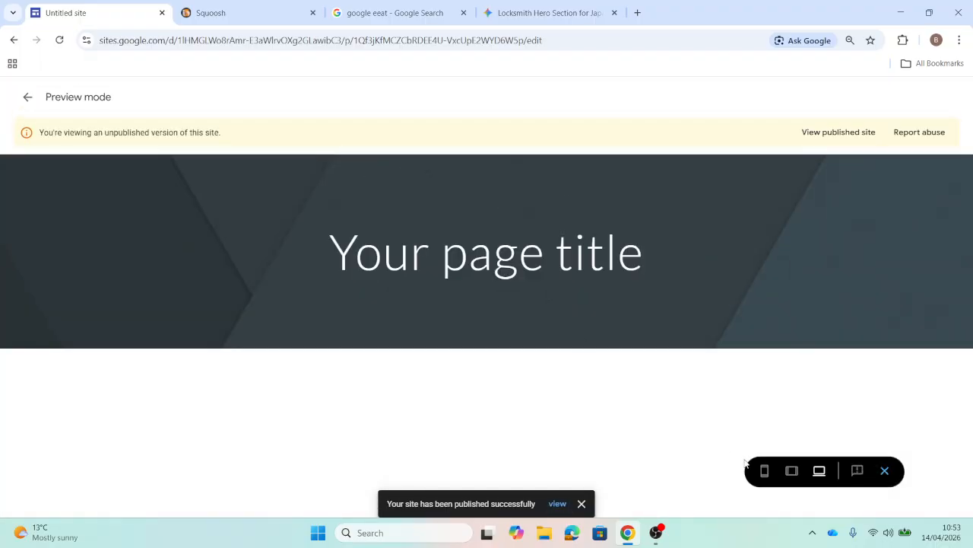
pyautogui.click(764, 470)
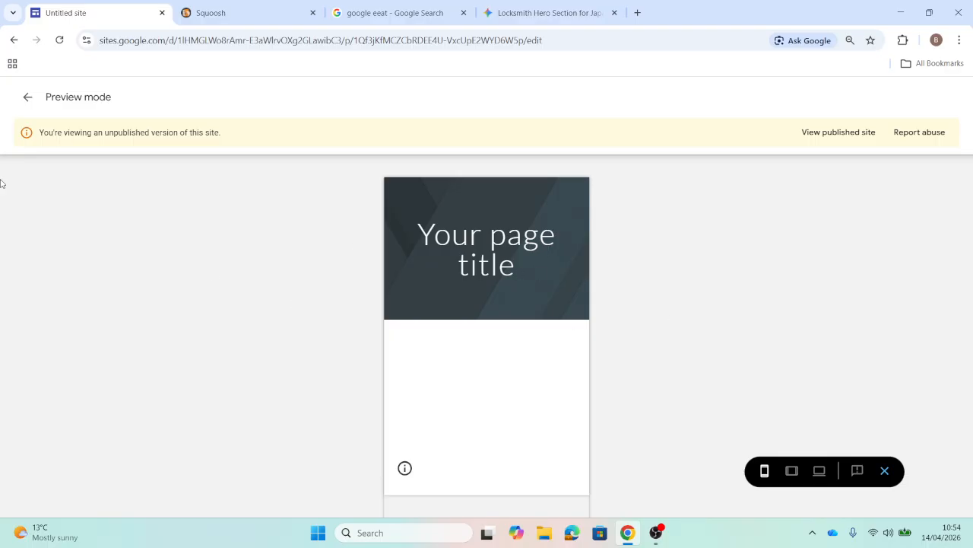
# - Leave preview mode to return to the site editor and look at the header's image options
pyautogui.click(28, 96)
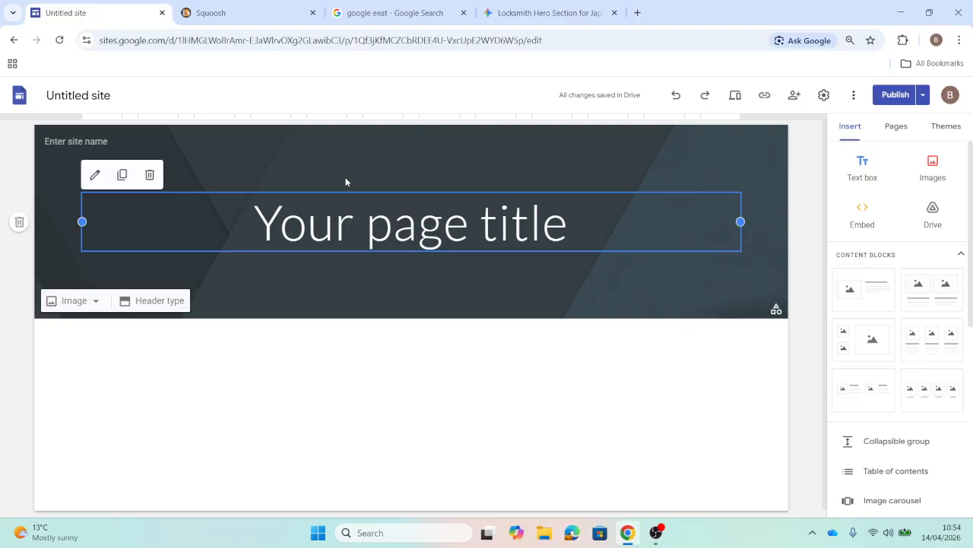
pyautogui.click(88, 305)
pyautogui.click(292, 402)
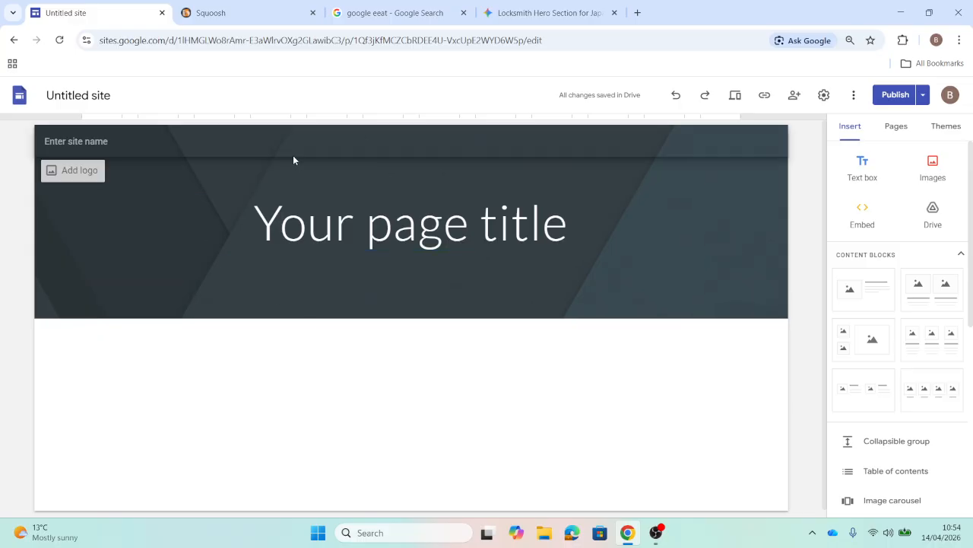
# - Switch to Squoosh and load the image Gemini_Generated_Image_c0a60ac0a60ac0a6 from the Downloads folder
pyautogui.click(228, 12)
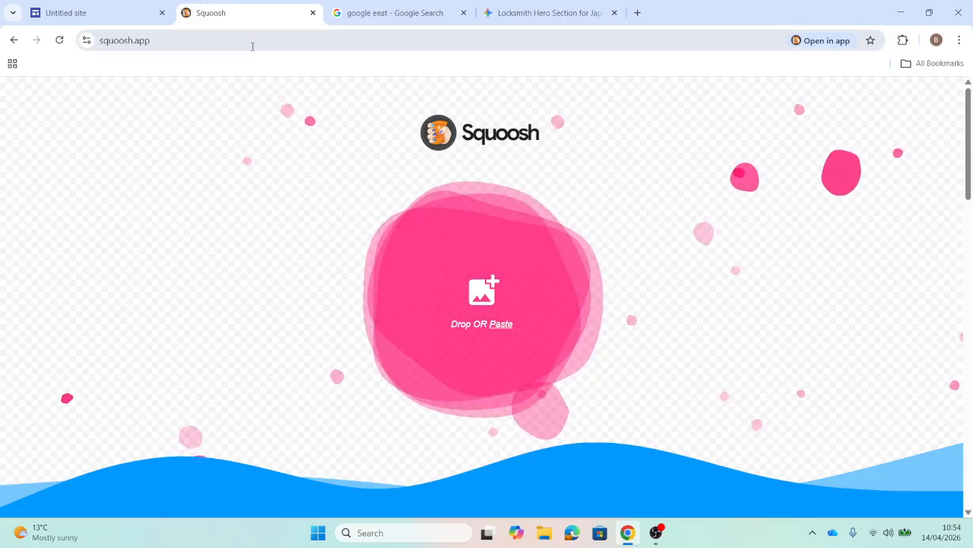
pyautogui.click(486, 297)
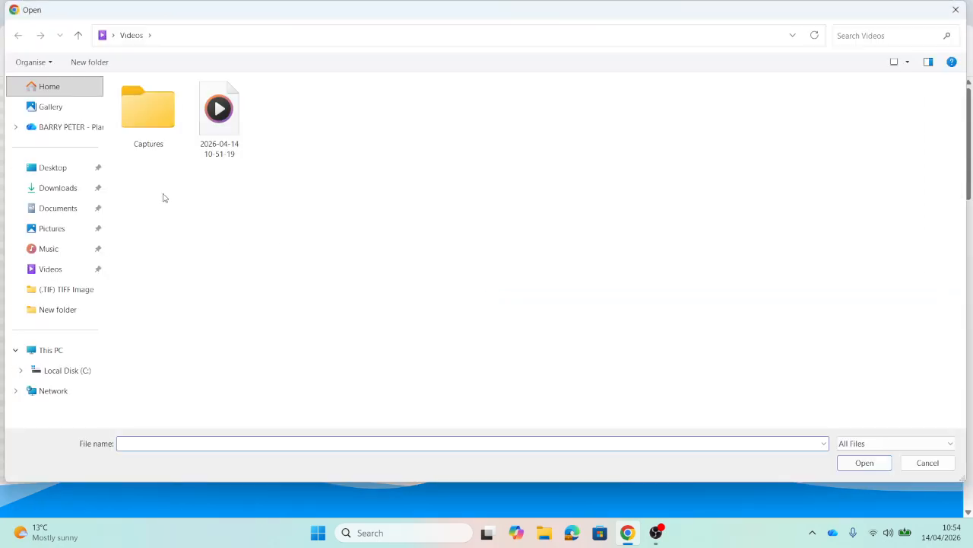
pyautogui.click(52, 193)
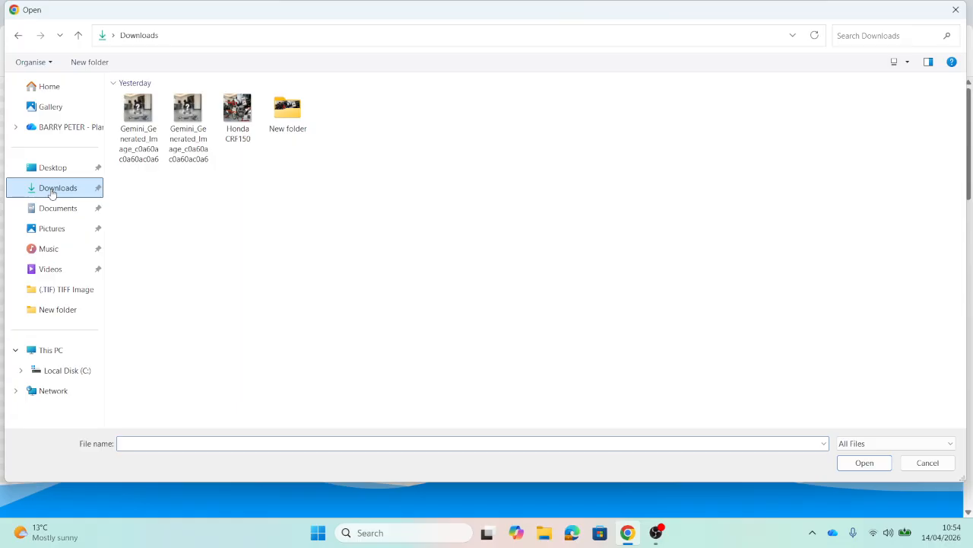
pyautogui.click(145, 110)
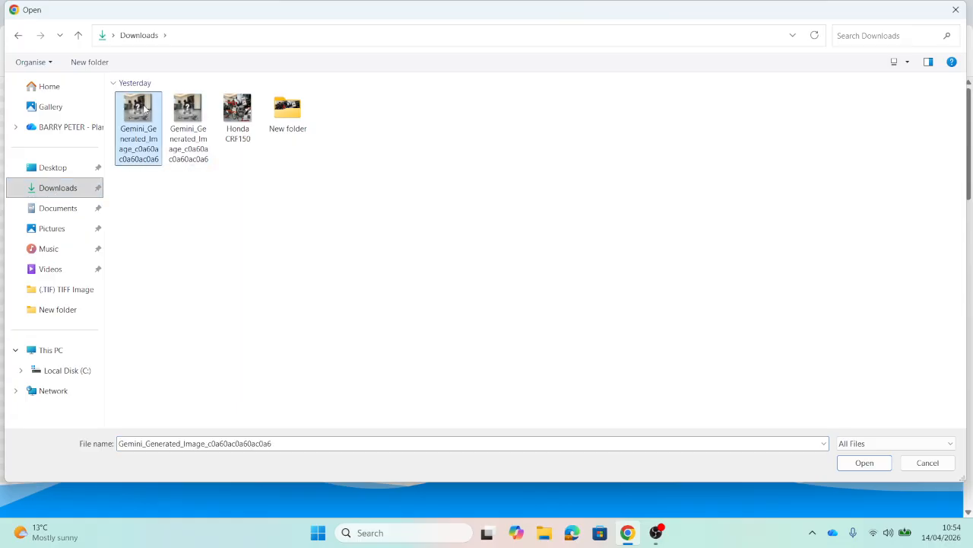
pyautogui.click(864, 462)
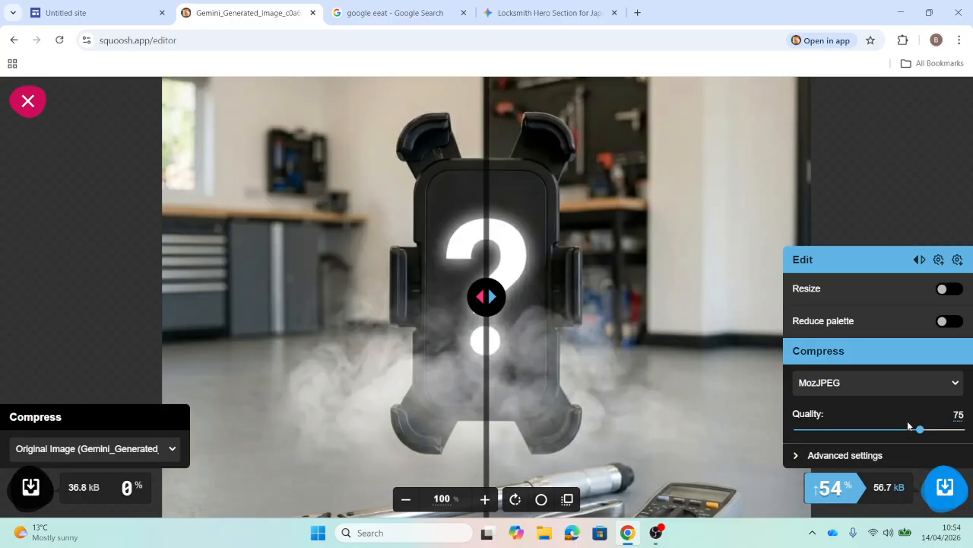
# - Lower the MozJPEG quality to 0, raise it to 69, and close the image without downloading it
pyautogui.moveTo(919, 433); pyautogui.dragTo(798, 428)
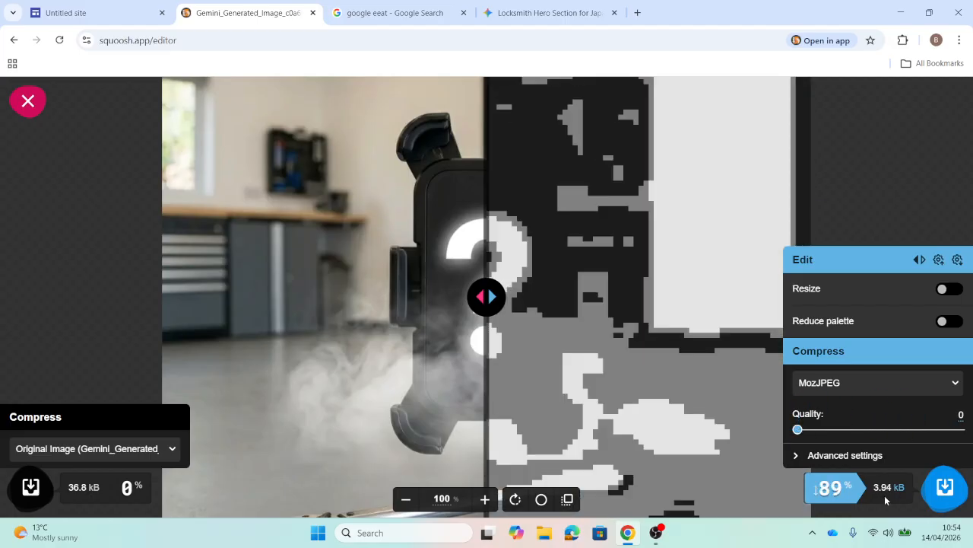
pyautogui.moveTo(798, 429); pyautogui.dragTo(910, 430)
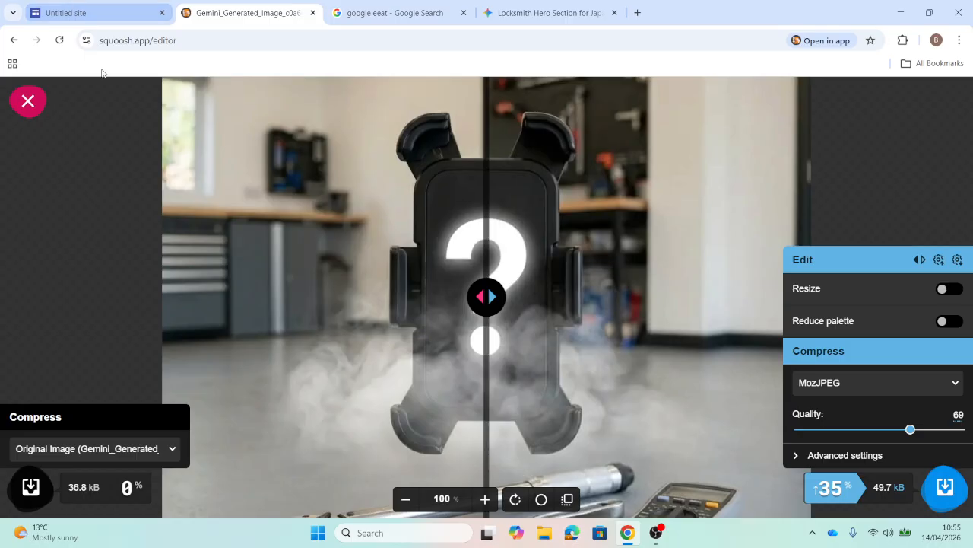
pyautogui.click(38, 111)
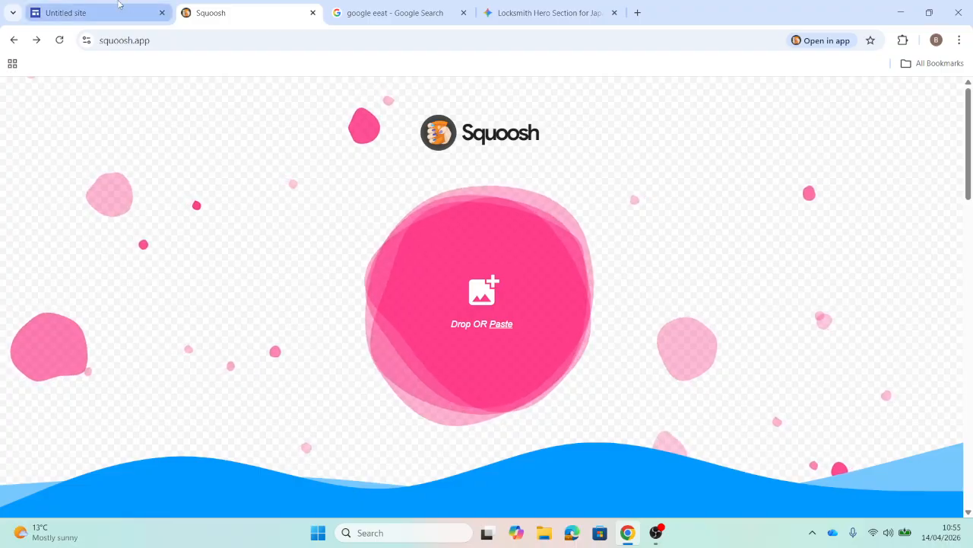
# - Review the Google E-E-A-T search page and Gemini's locksmith hero text, and return to the untitled site
pyautogui.moveTo(118, 4)
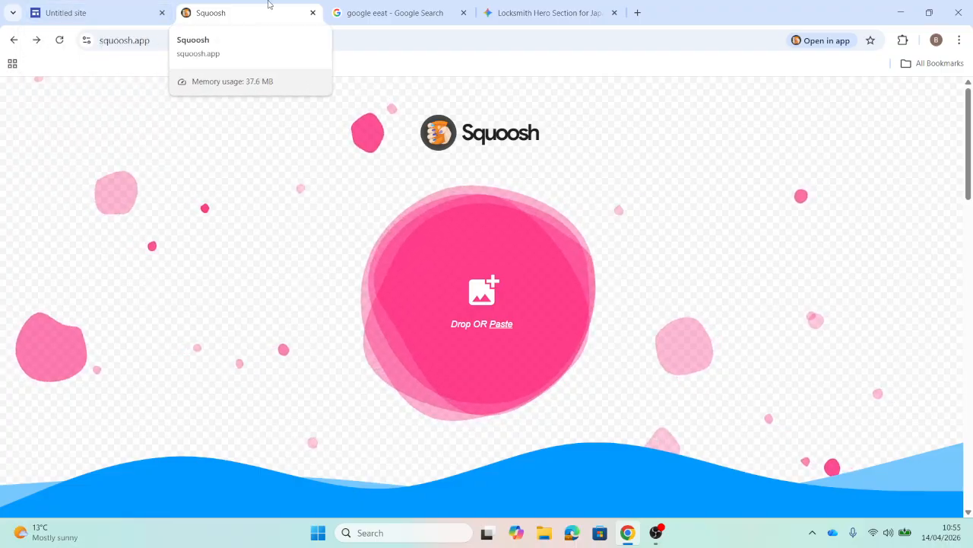
pyautogui.click(421, 5)
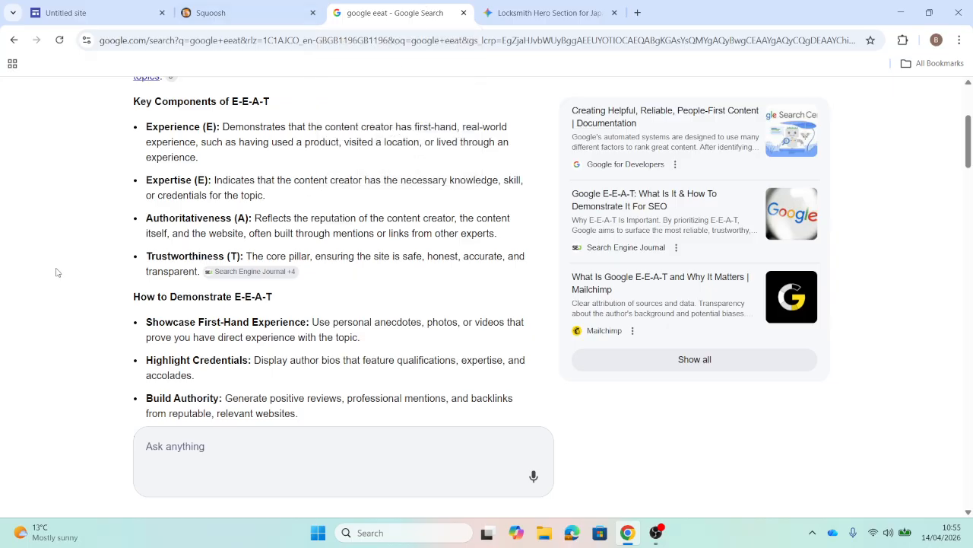
pyautogui.click(533, 12)
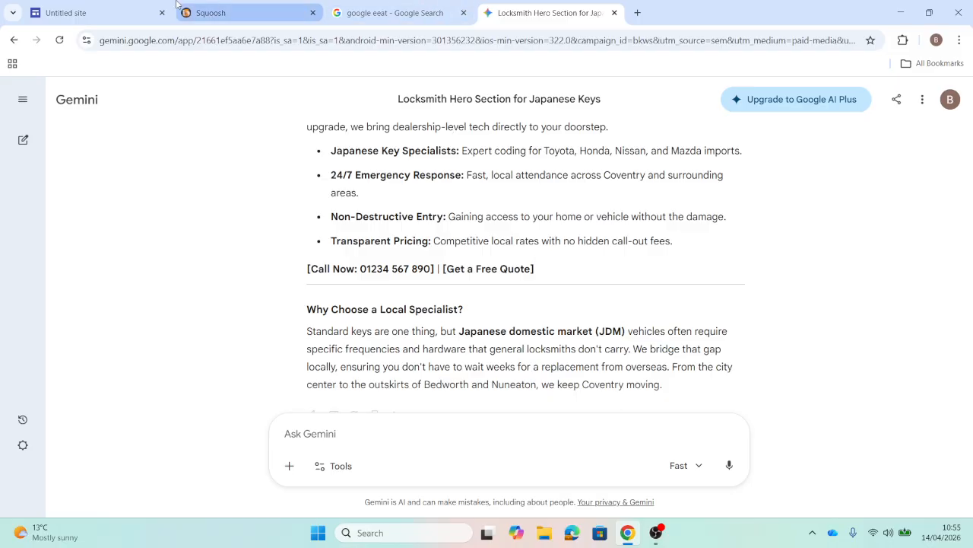
pyautogui.click(110, 8)
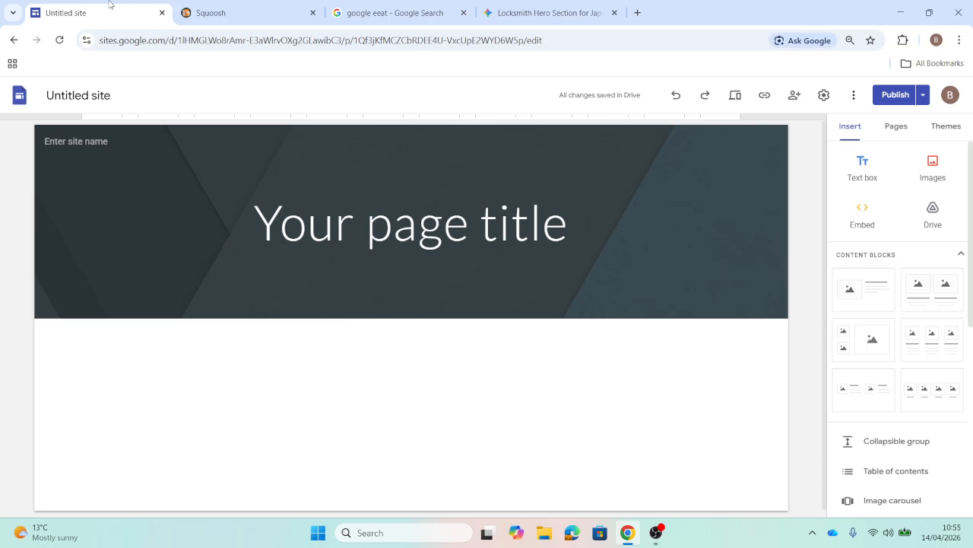
# - Add the content block with two stacked images beside a large one below the header, and try to add the two-image captioned block
pyautogui.click(555, 218)
pyautogui.tripleClick(555, 219)
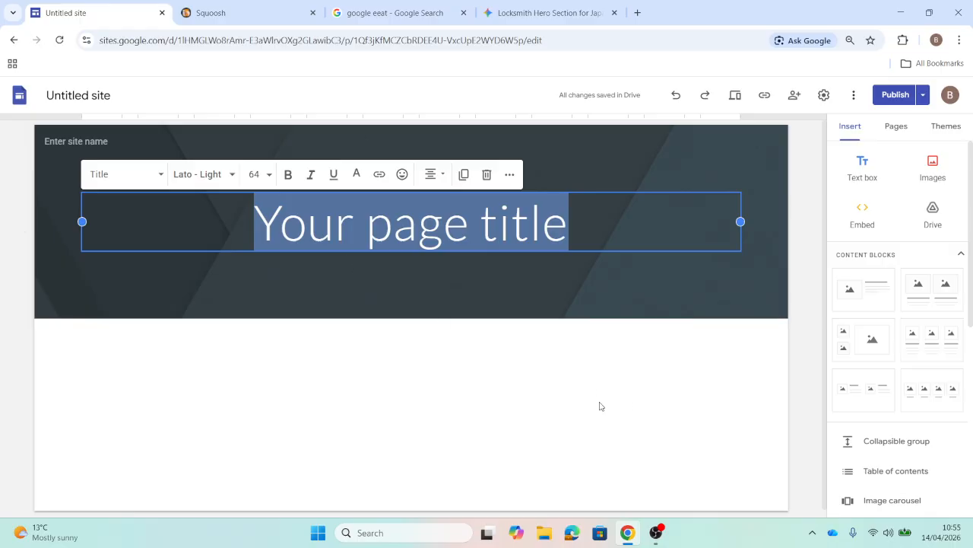
pyautogui.scroll(-1, 590, 390)
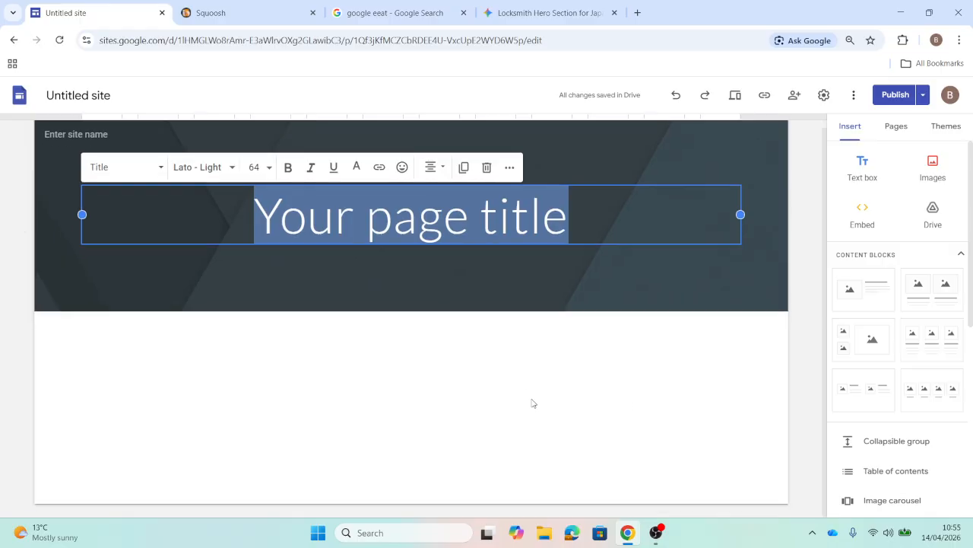
pyautogui.moveTo(863, 339); pyautogui.dragTo(352, 449)
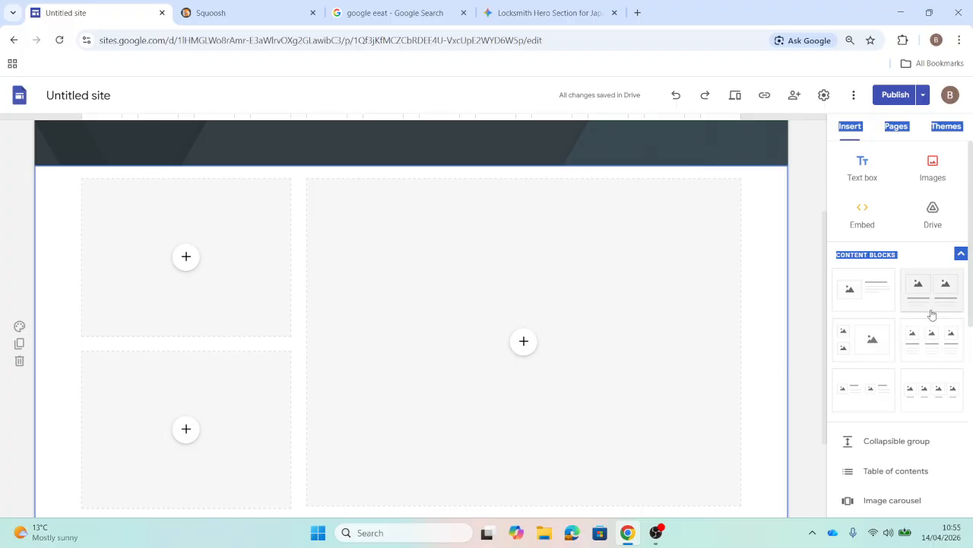
pyautogui.moveTo(935, 308); pyautogui.dragTo(278, 240)
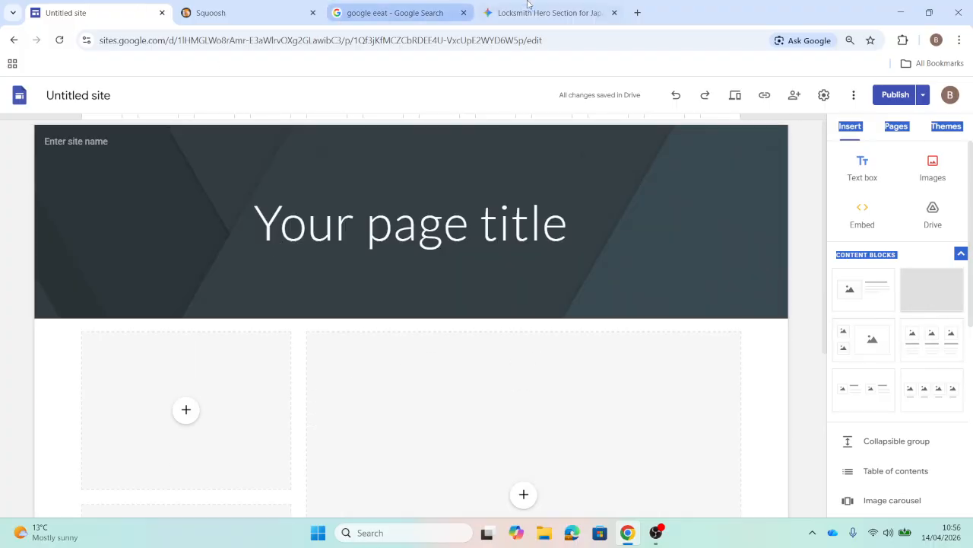
# - Switch to the Gemini page and run a Google search for "explain header heirachy" in its place
pyautogui.click(548, 13)
pyautogui.click(547, 41)
pyautogui.write('e')
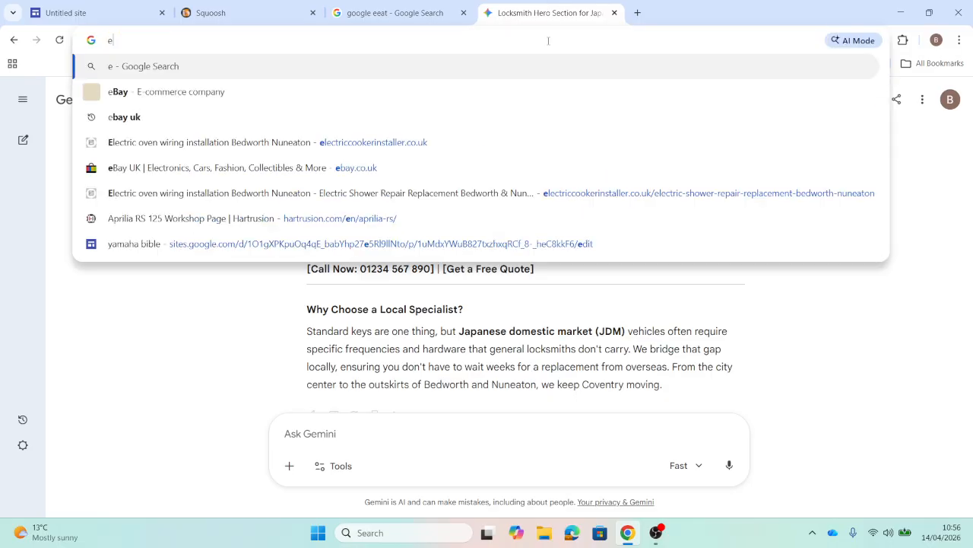
pyautogui.write('xplain he')
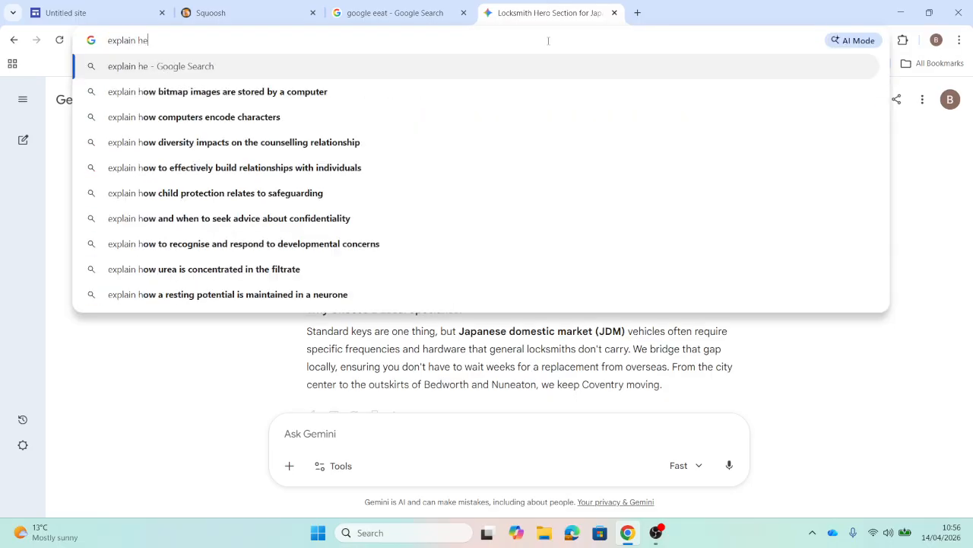
pyautogui.write('ader heira')
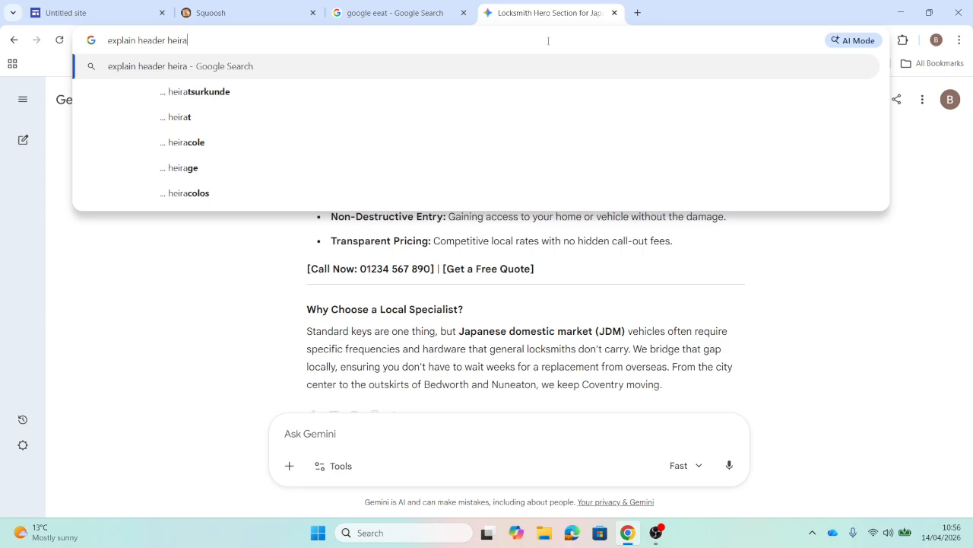
pyautogui.write('chy')
pyautogui.press('Return')
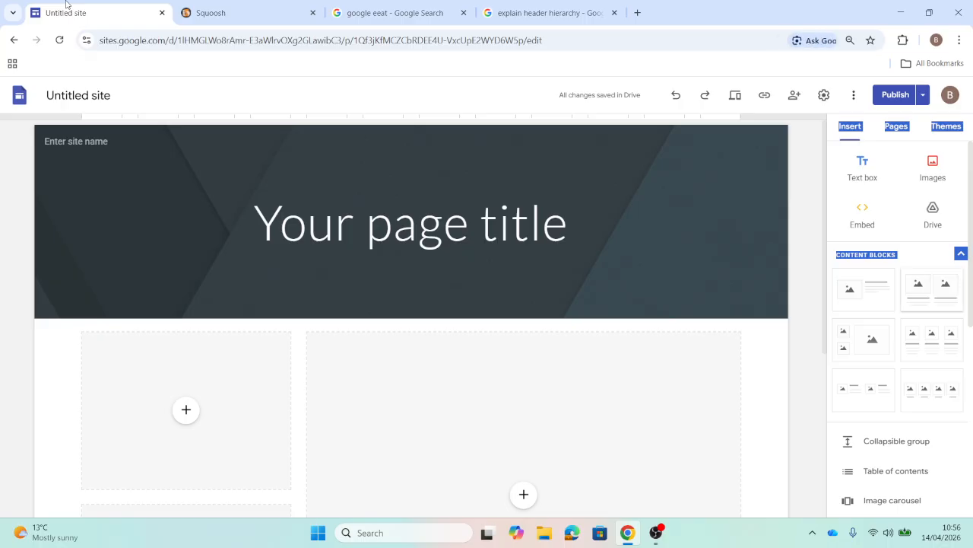
# - Switch back to the untitled site and look through the text styles available for the page title
pyautogui.click(92, 12)
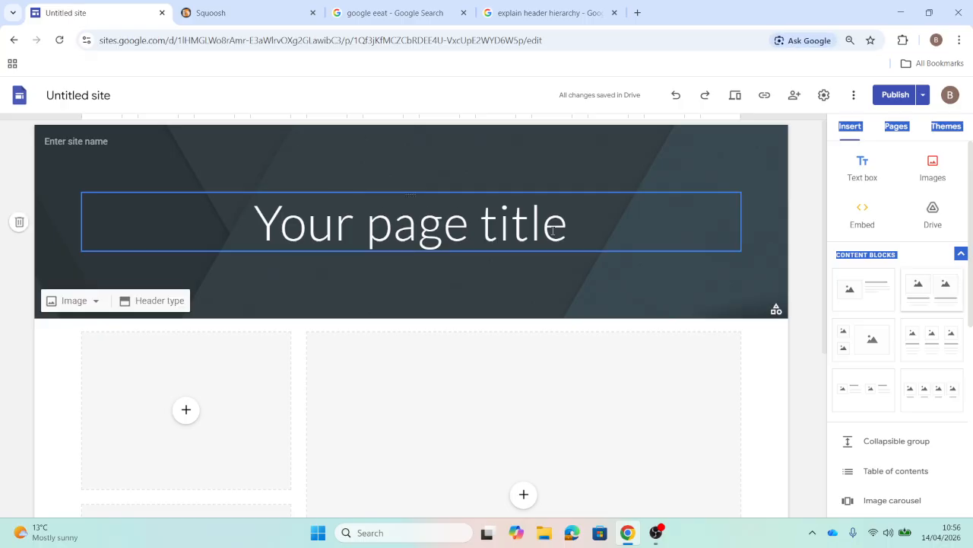
pyautogui.moveTo(553, 228); pyautogui.dragTo(252, 196)
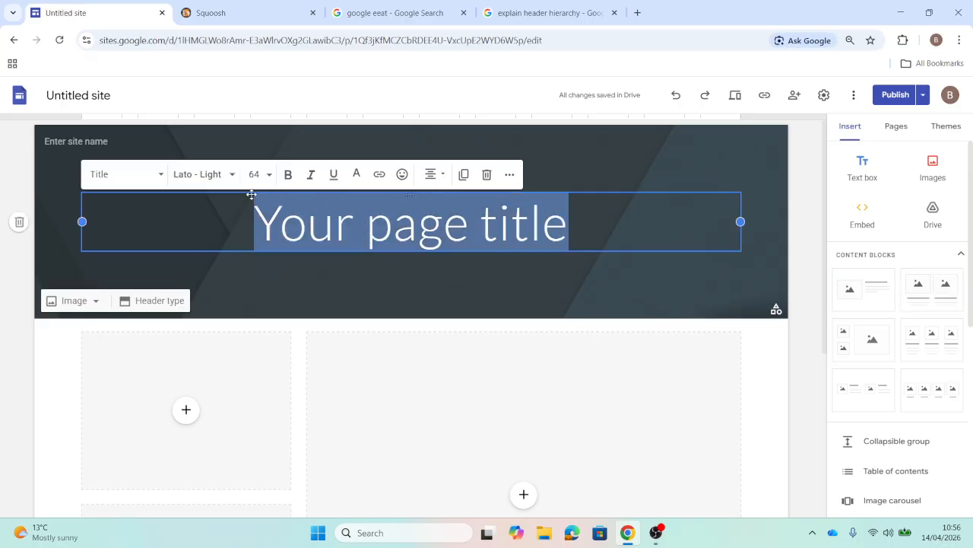
pyautogui.click(159, 176)
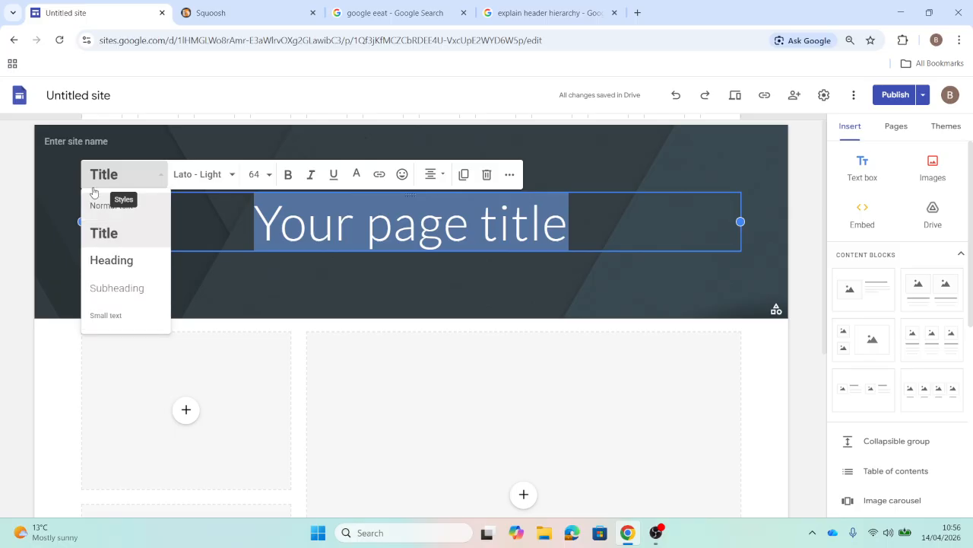
pyautogui.click(294, 284)
# - Expand and read the AI overview on header hierarchy, including its typical example, and return to the untitled site
pyautogui.click(516, 12)
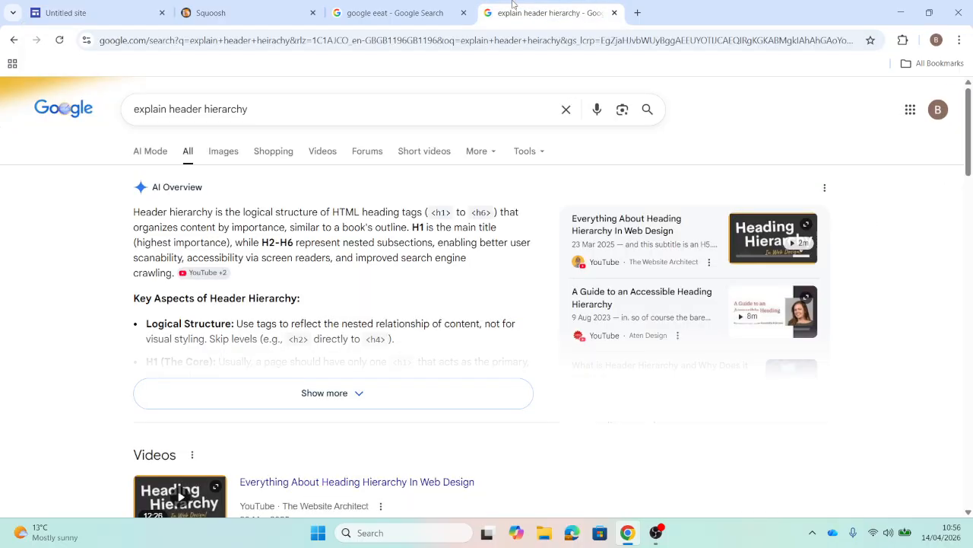
pyautogui.click(383, 392)
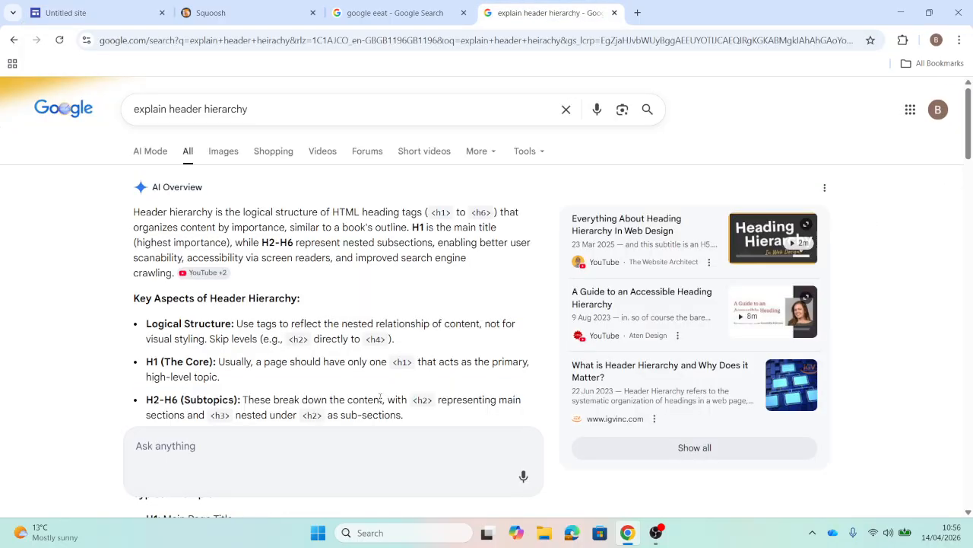
pyautogui.scroll(-3, 262, 316)
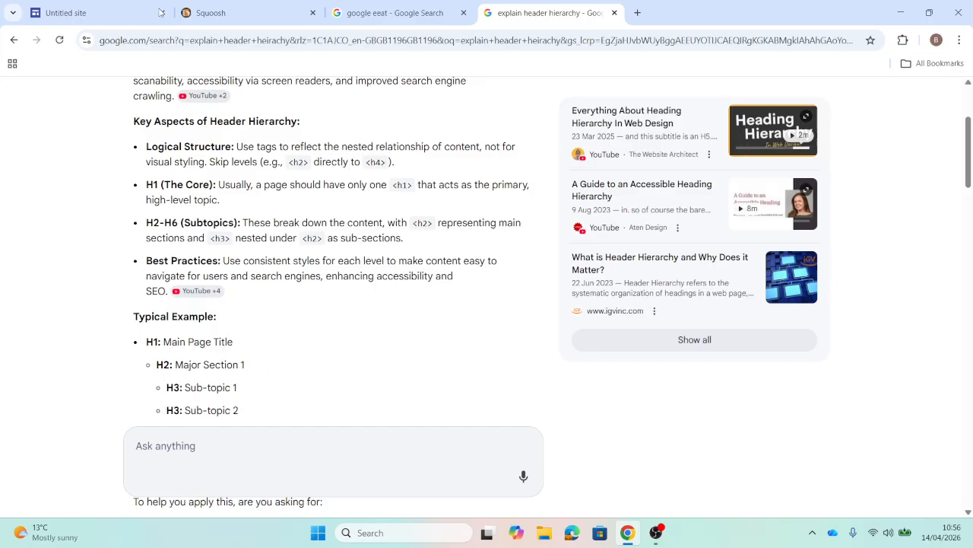
pyautogui.click(84, 4)
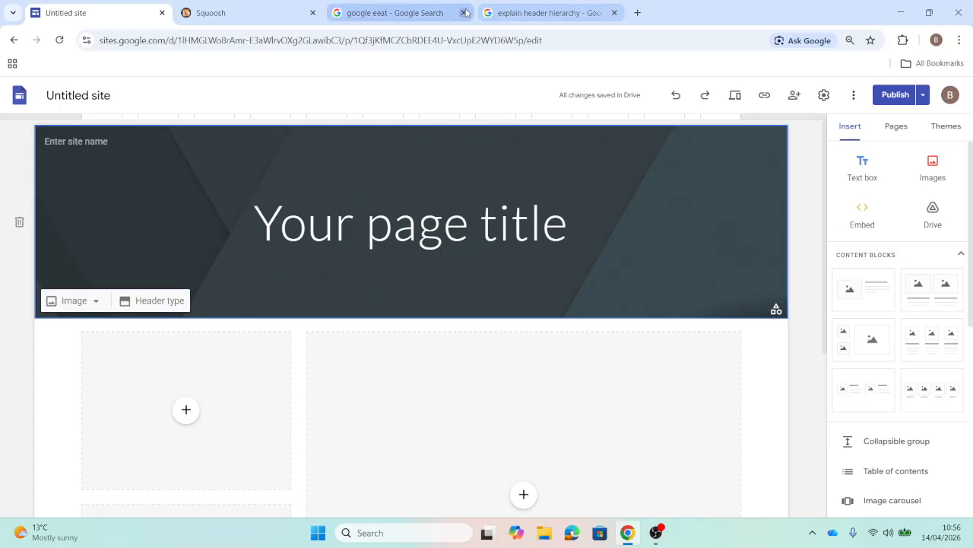
# - Replace the header hierarchy results with a Google search for "local schema"
pyautogui.click(532, 13)
pyautogui.click(515, 40)
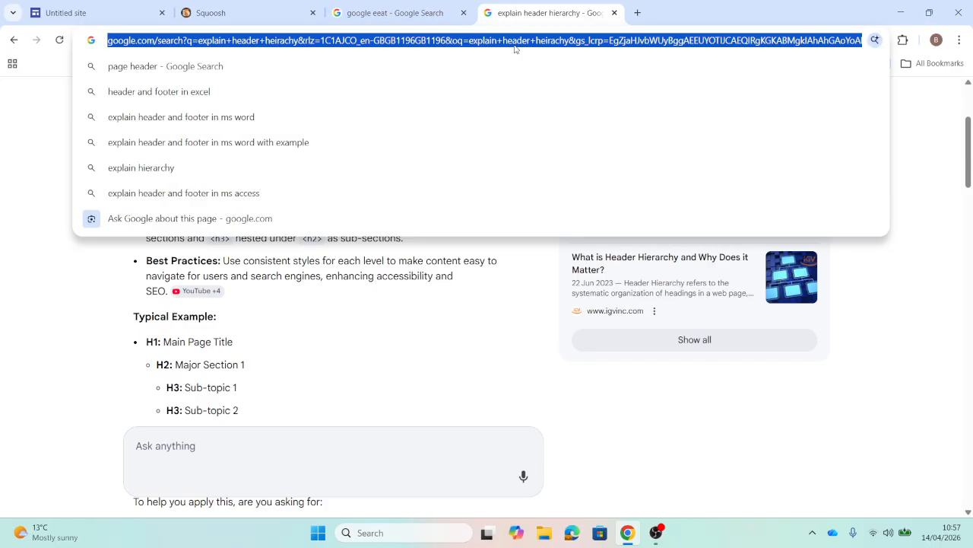
pyautogui.write('local ')
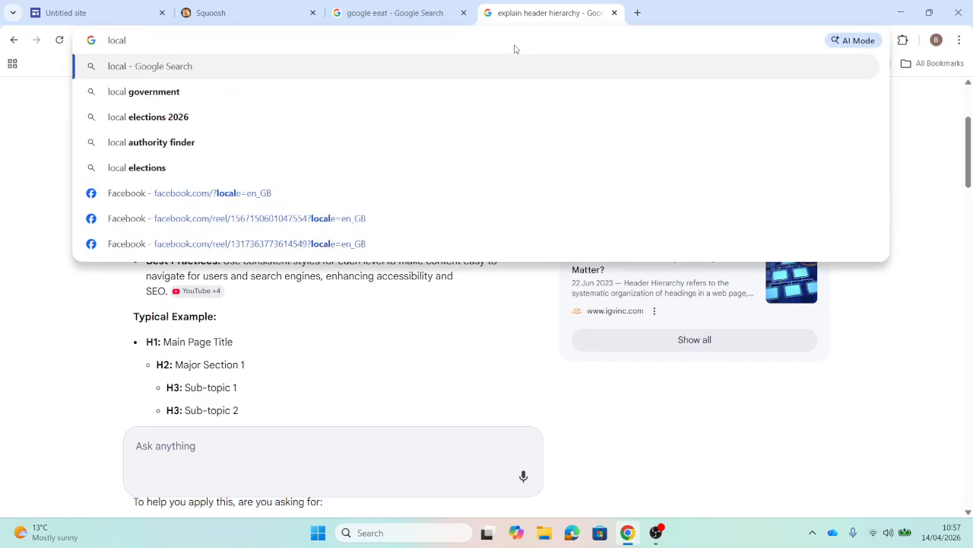
pyautogui.write('schema')
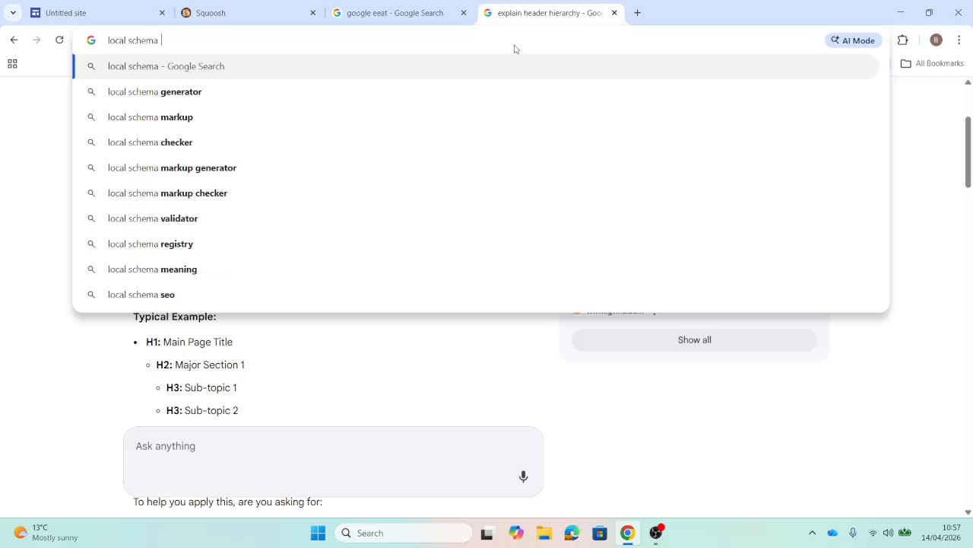
pyautogui.press('Return')
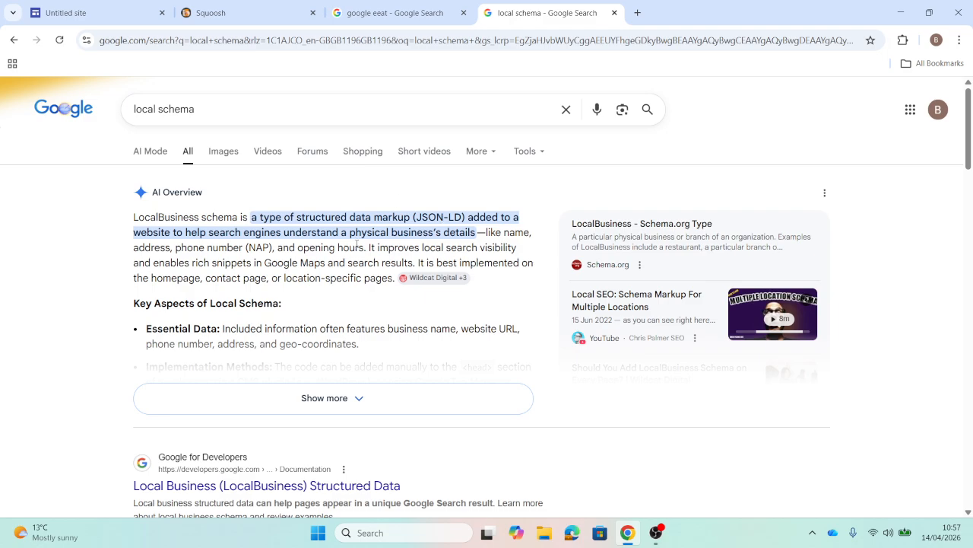
# - Expand the AI overview on local schema and examine its key aspects and common properties
pyautogui.click(282, 409)
pyautogui.scroll(-3, 200, 332)
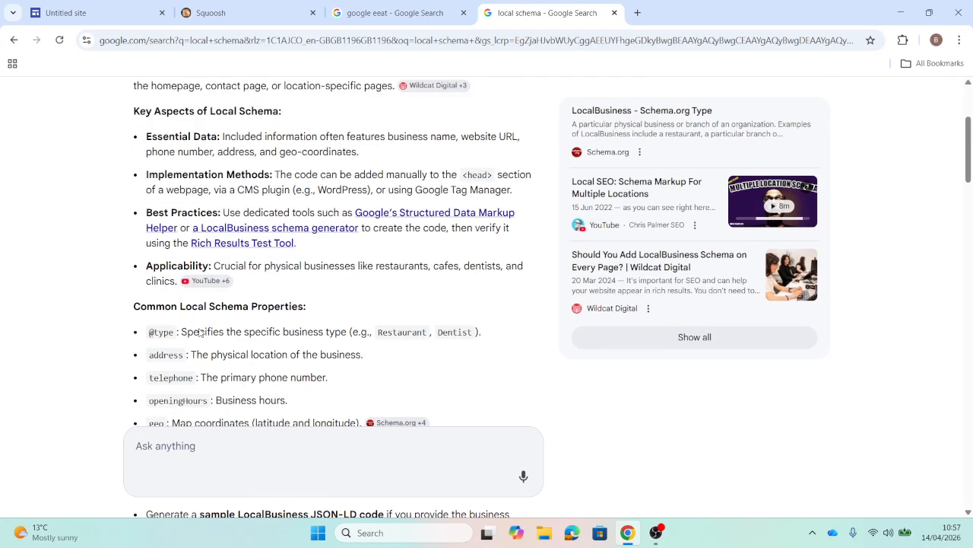
pyautogui.scroll(-2, 200, 331)
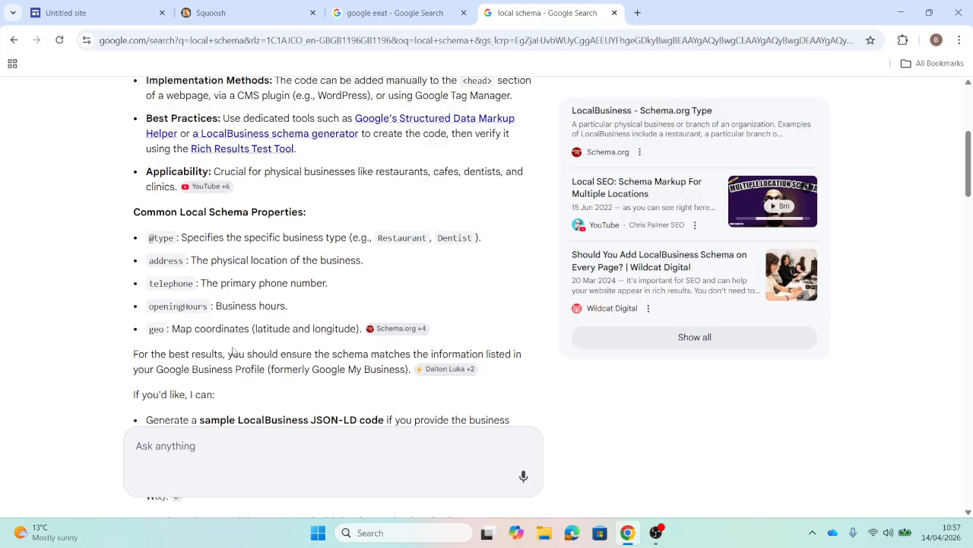
# - Read the rest of the local schema overview and glance at the Google E-E-A-T results
pyautogui.scroll(-3, 70, 301)
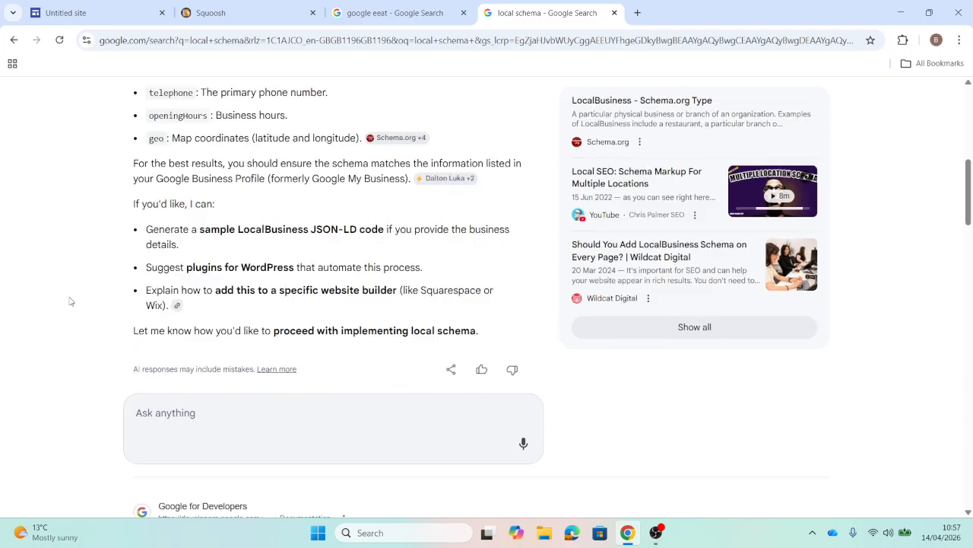
pyautogui.scroll(6, 69, 302)
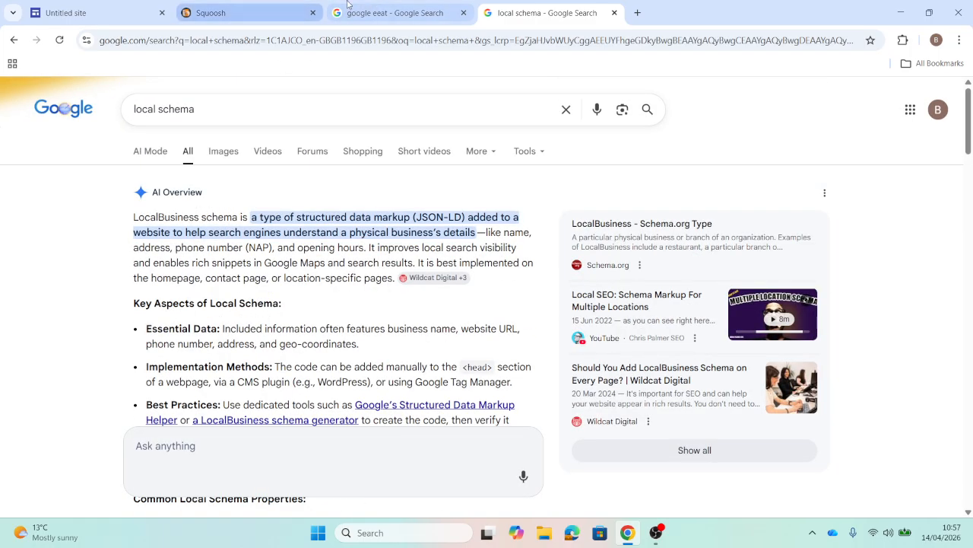
pyautogui.click(372, 7)
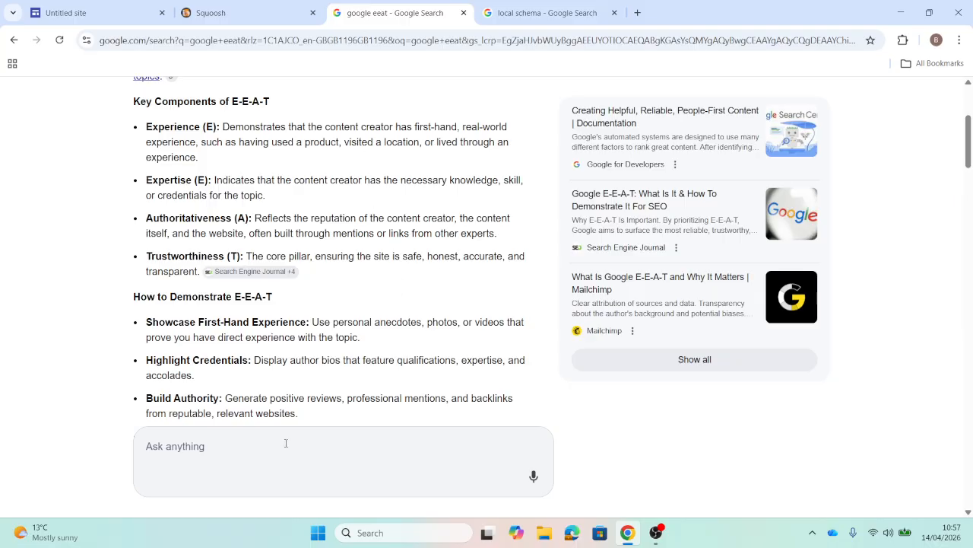
pyautogui.click(495, 7)
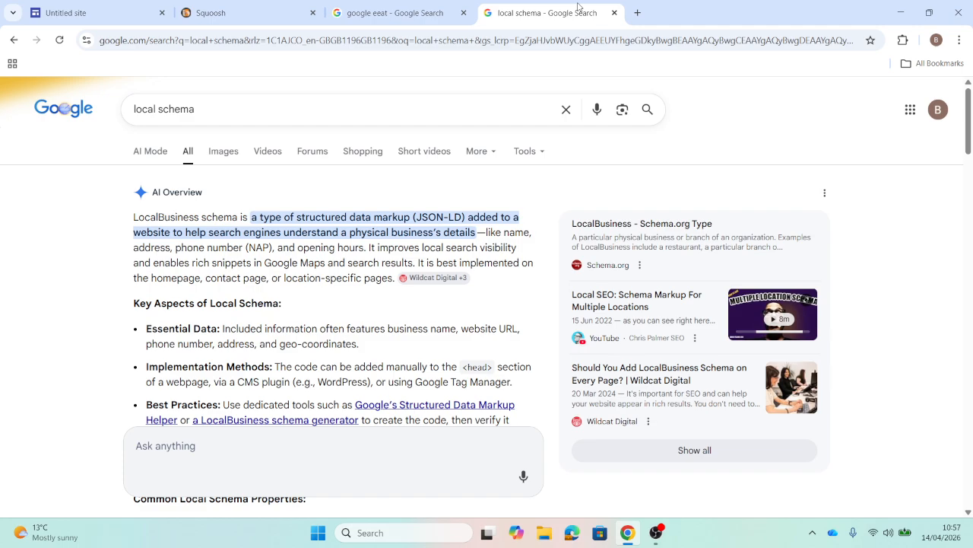
# - Replace the Google E-E-A-T results with a search for "gemini" and open Google Gemini from the results
pyautogui.click(378, 11)
pyautogui.click(14, 41)
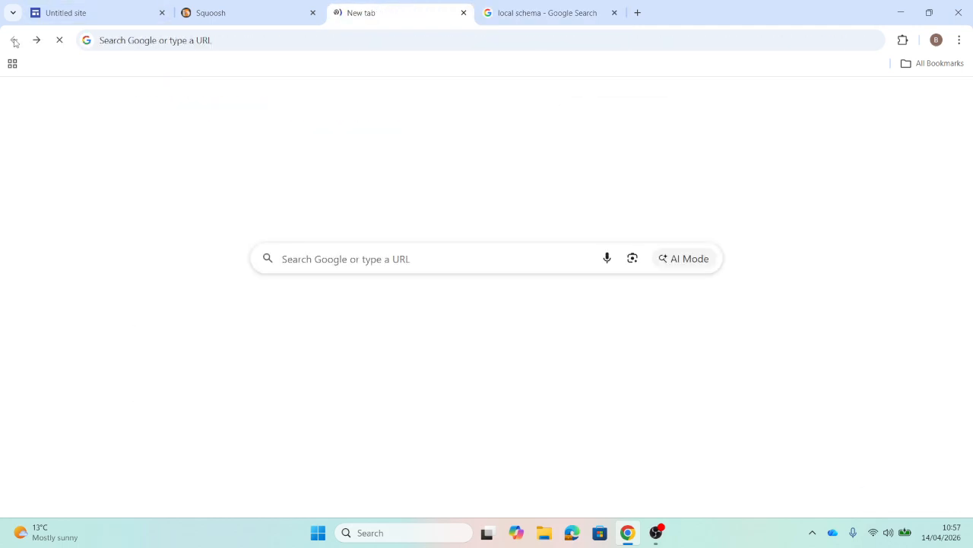
pyautogui.click(308, 260)
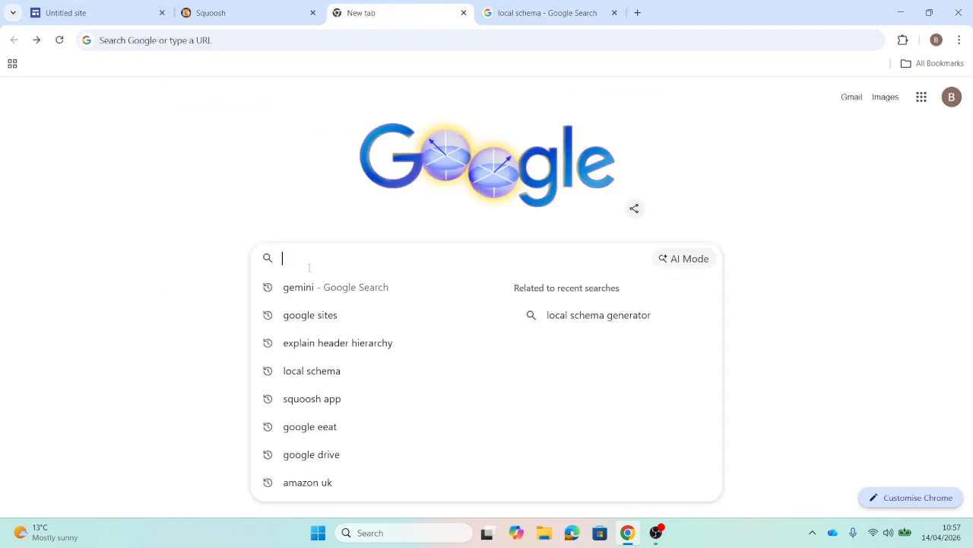
pyautogui.write('gemini')
pyautogui.press('Return')
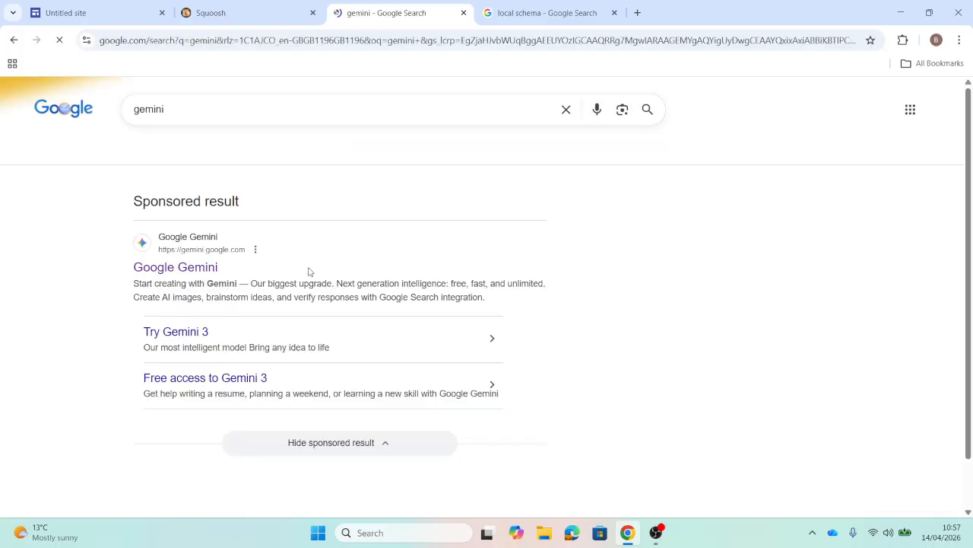
pyautogui.click(198, 267)
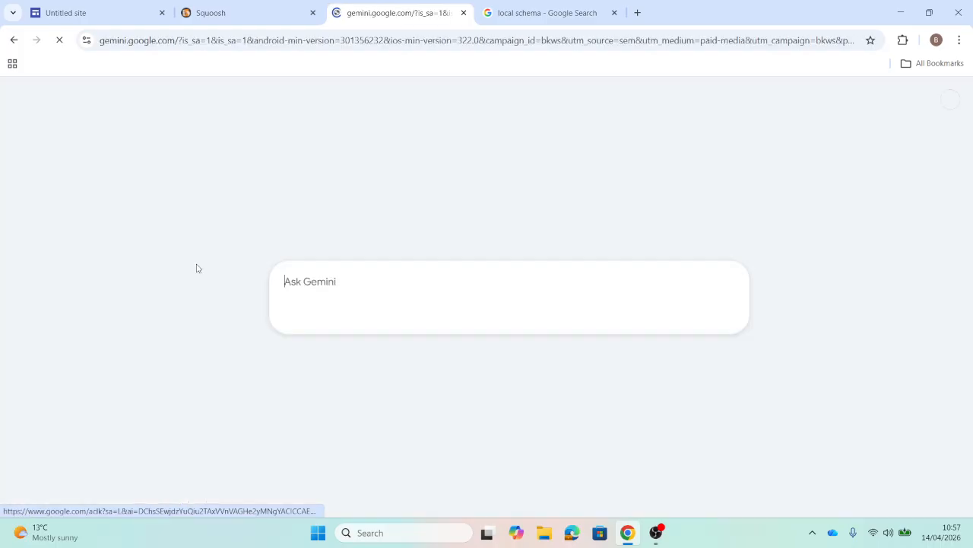
# - Begin a Gemini prompt with the business details "im locksmith in coventry im open 24 hours 7 days a week cover japanese cars"
pyautogui.write('im')
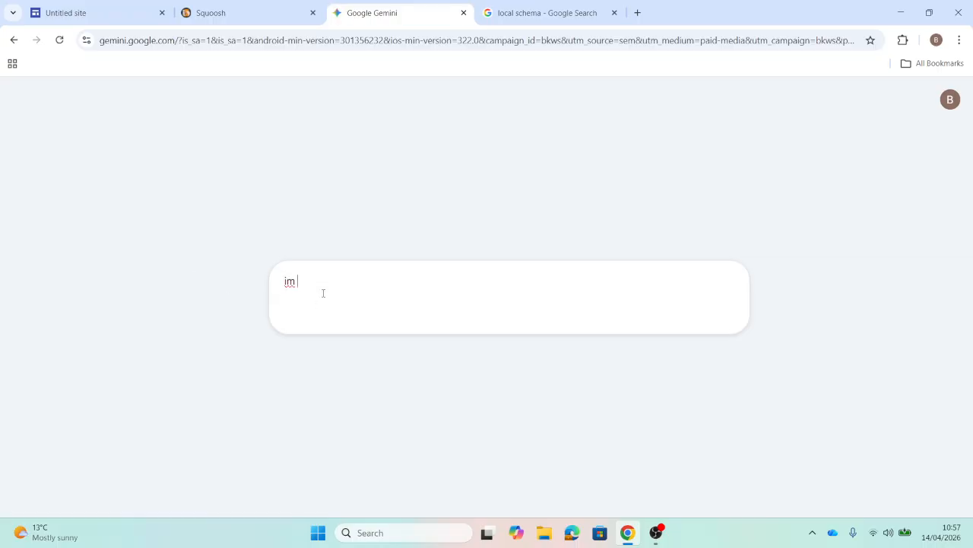
pyautogui.write(' liok')
pyautogui.press('BackSpace')
pyautogui.press('BackSpace')
pyautogui.press('BackSpace')
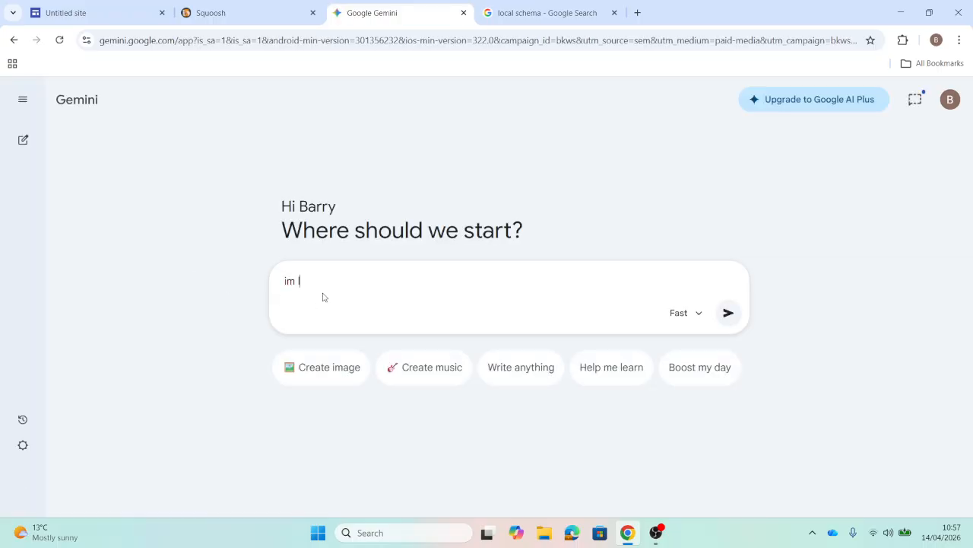
pyautogui.write('ocksmith in coventry im open')
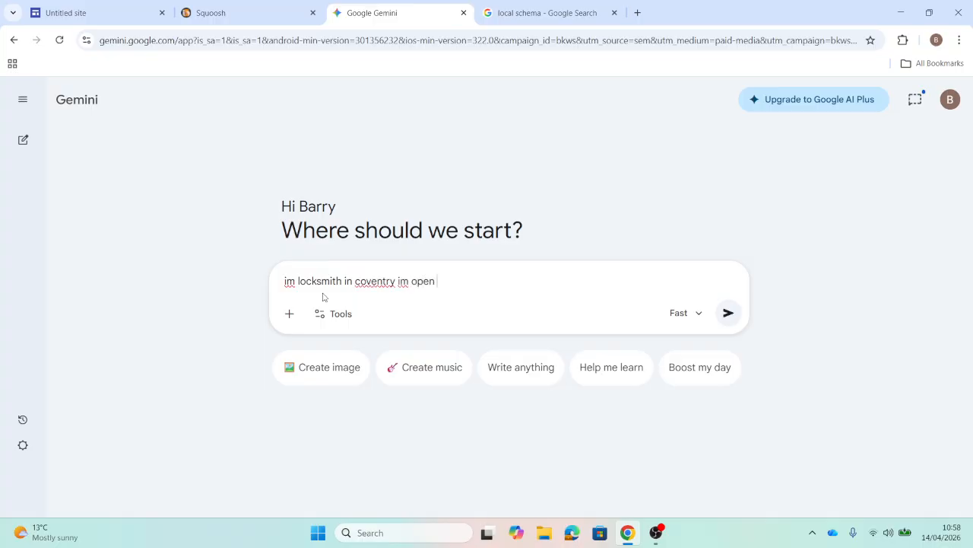
pyautogui.write(' 24 hours 7 days a week vo')
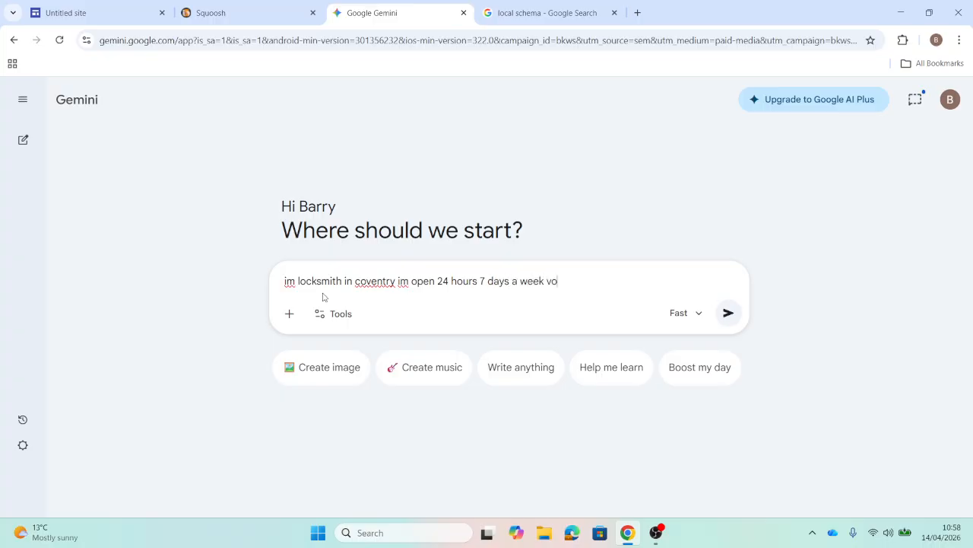
pyautogui.press('BackSpace')
pyautogui.press('BackSpace')
pyautogui.write('cover japanese cars')
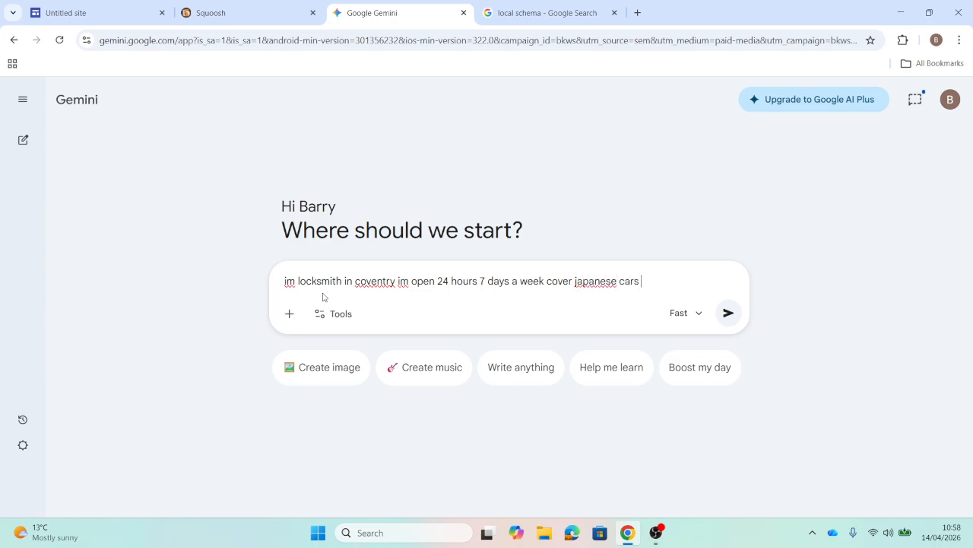
# - Complete the prompt with "please write me a local schama code" and submit it
pyautogui.write(' pleast')
pyautogui.press('BackSpace')
pyautogui.press('BackSpace')
pyautogui.write('e write me a loca')
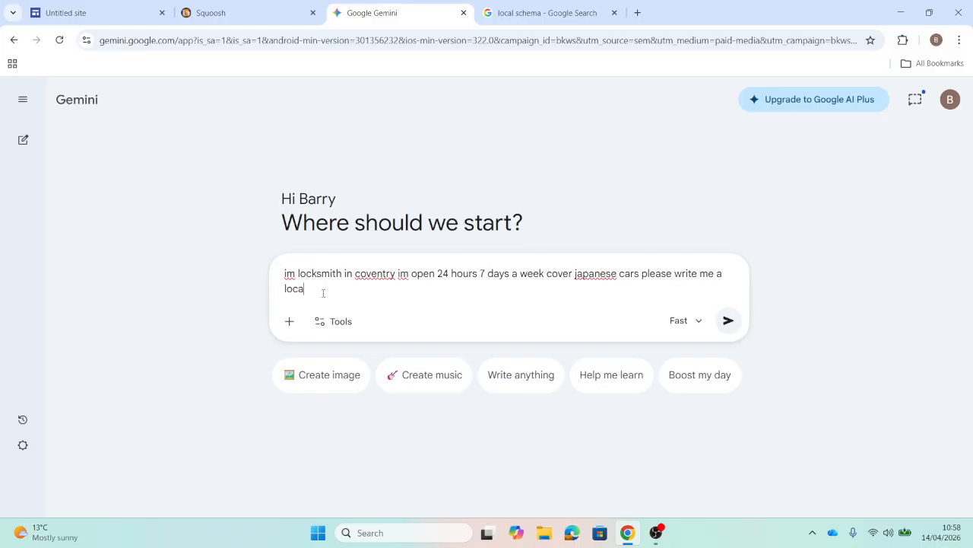
pyautogui.write('l schama code')
pyautogui.press('Return')
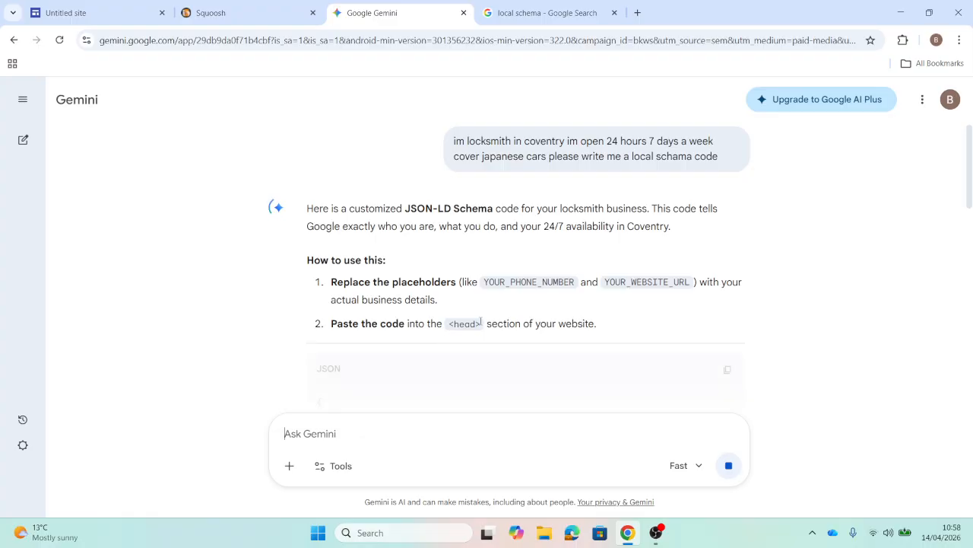
# - Look through the generated JSON-LD schema code, from the business fields to the description and key features
pyautogui.scroll(-2, 480, 324)
pyautogui.scroll(-2, 480, 325)
pyautogui.scroll(1, 480, 325)
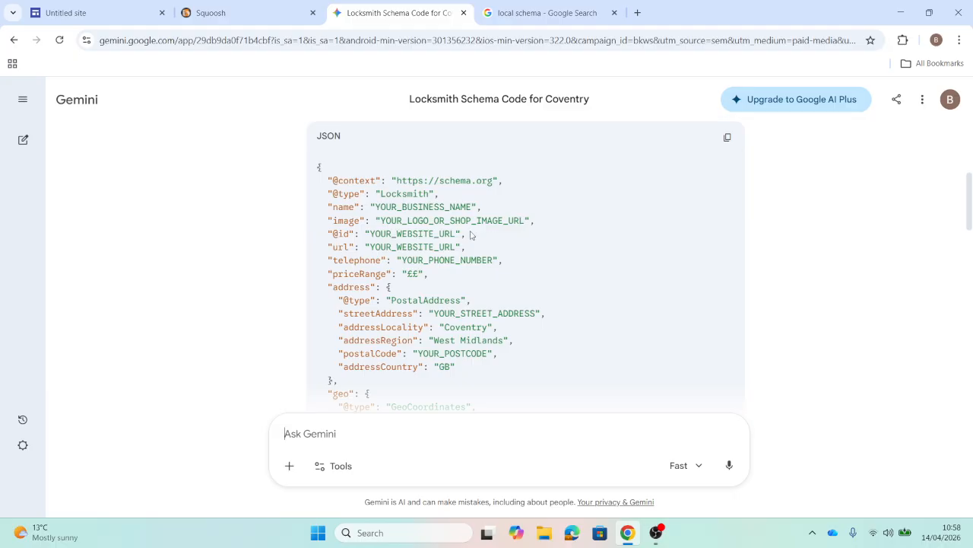
pyautogui.scroll(-1, 490, 314)
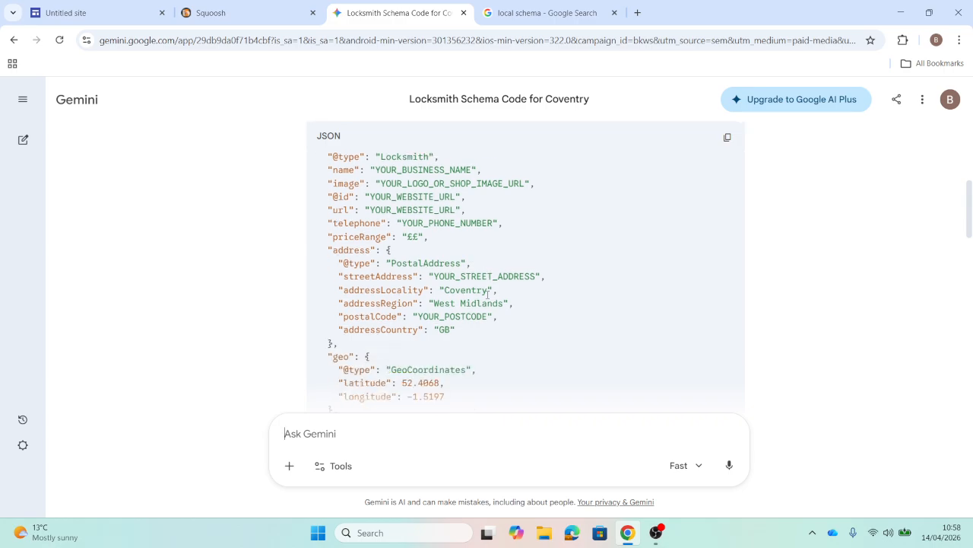
pyautogui.scroll(-5, 487, 295)
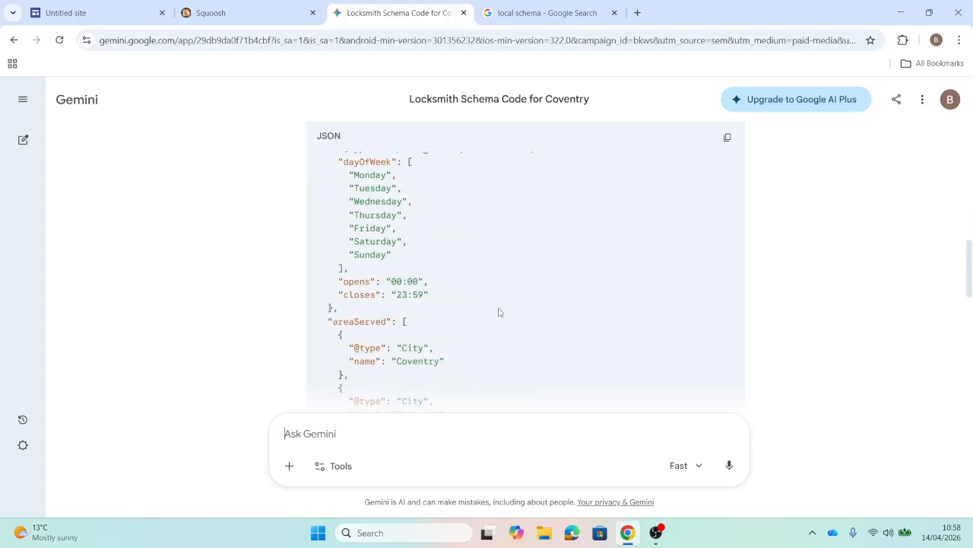
pyautogui.scroll(-8, 499, 312)
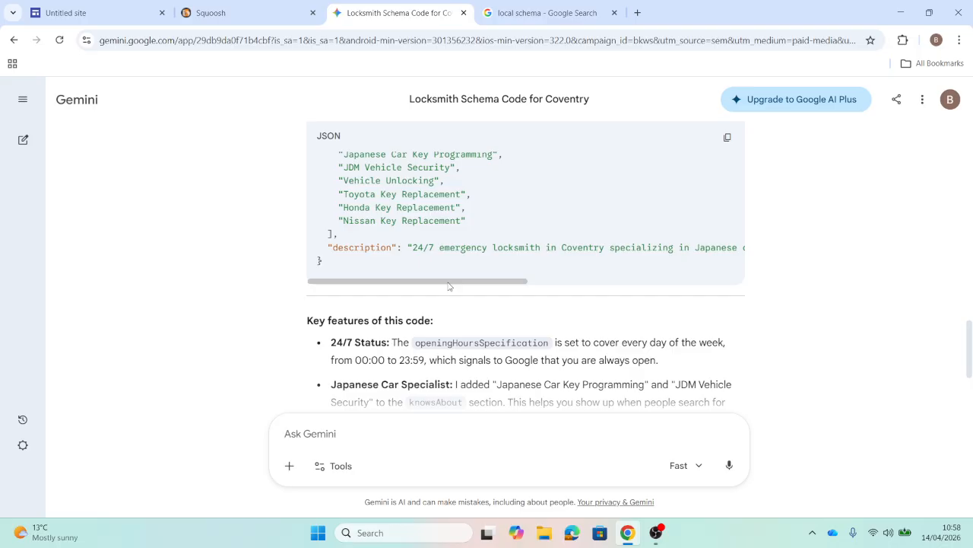
pyautogui.moveTo(449, 285); pyautogui.dragTo(364, 400)
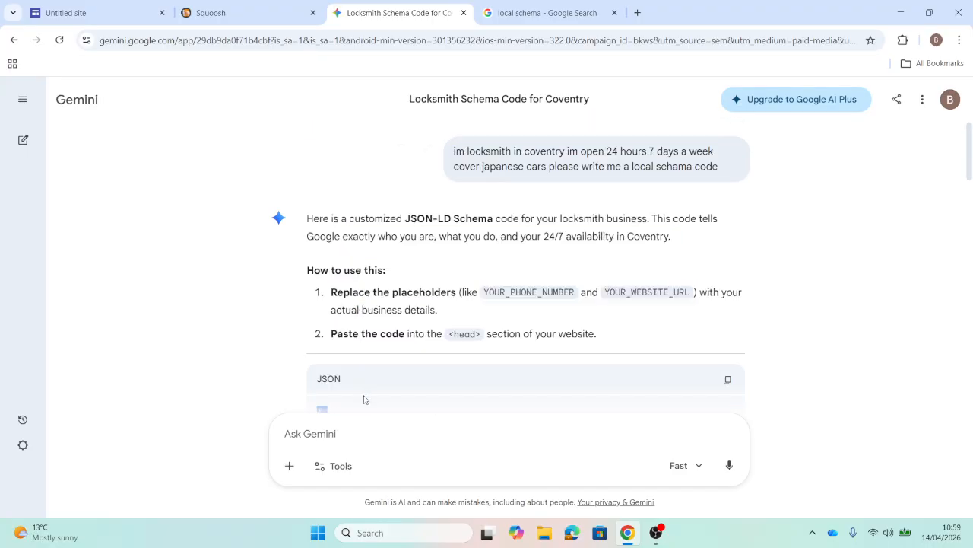
# - Ask Gemini the follow-up question "best place to embed this"
pyautogui.write('best place')
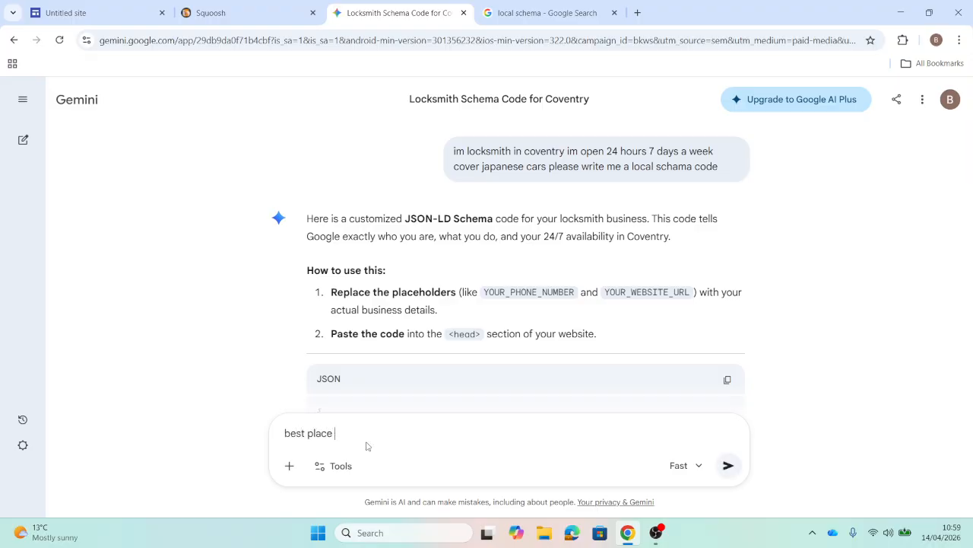
pyautogui.write(' to embed this')
pyautogui.press('Return')
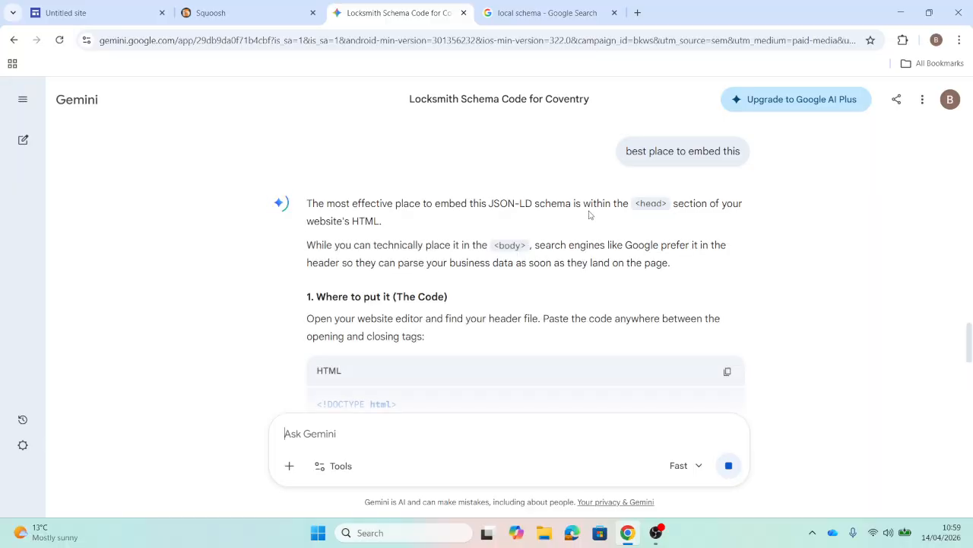
# - Check the untitled site briefly, return to the Gemini chat and review the schema code's services, opening hours and business placeholders
pyautogui.click(132, 6)
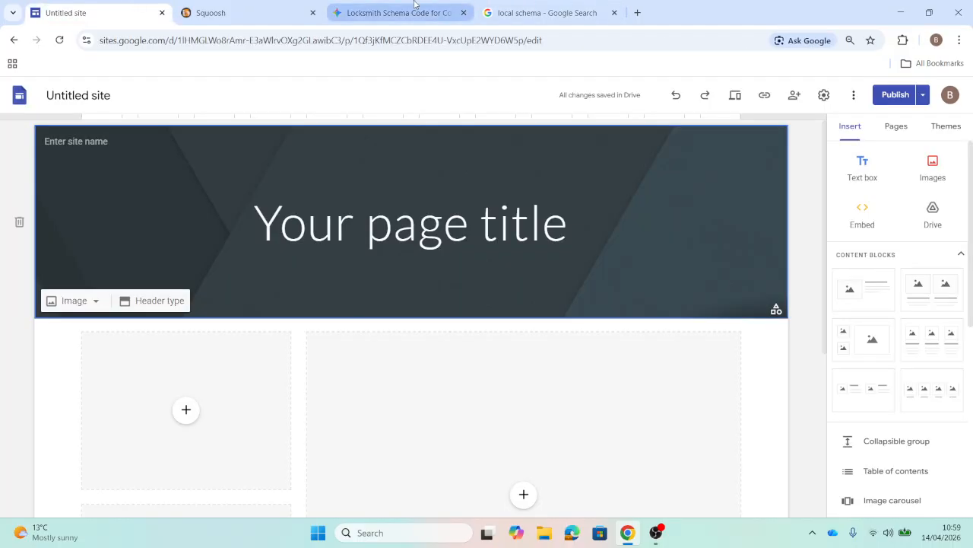
pyautogui.click(510, 6)
pyautogui.click(334, 8)
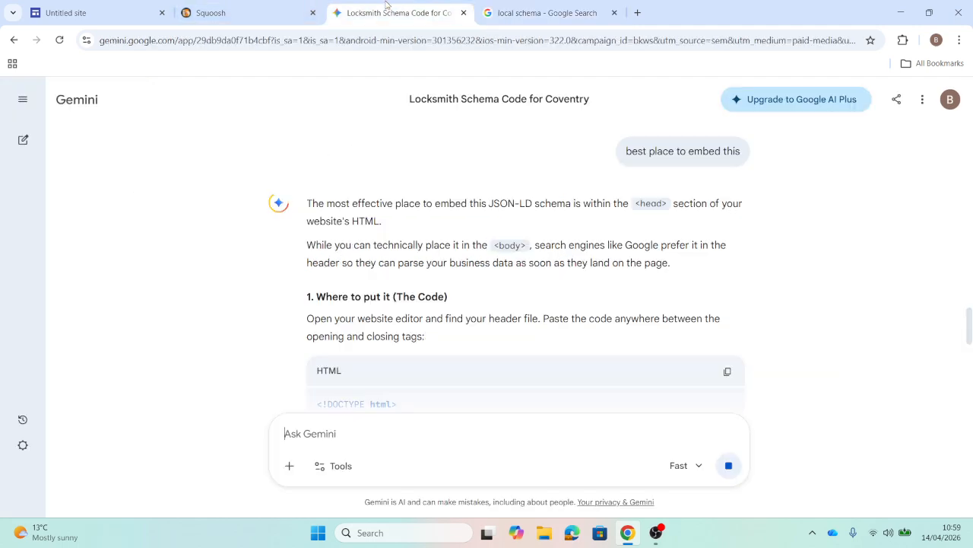
pyautogui.scroll(1, 330, 194)
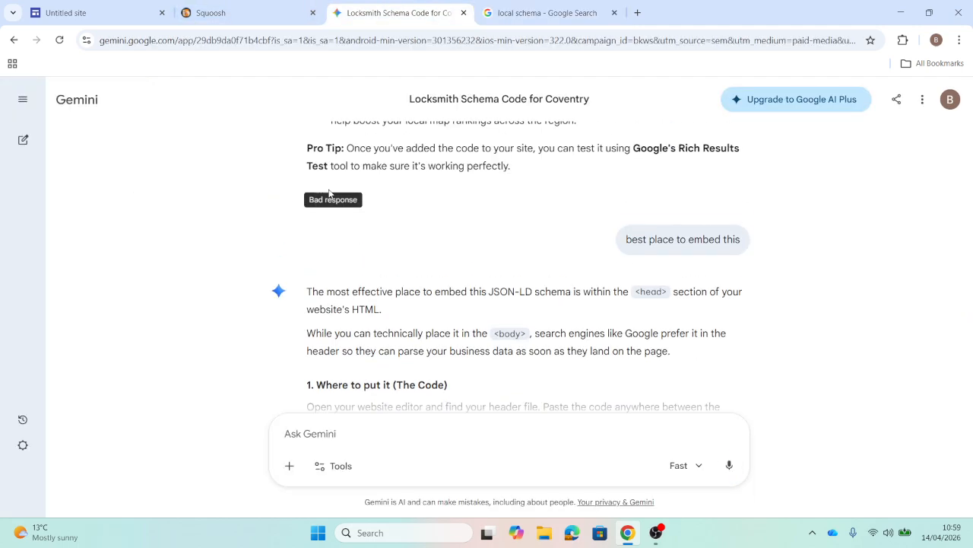
pyautogui.scroll(5, 175, 185)
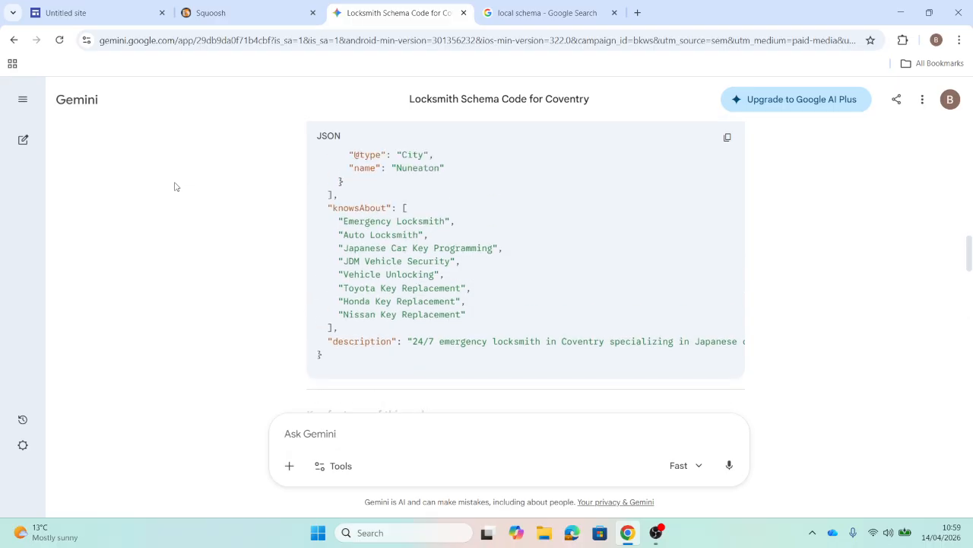
pyautogui.scroll(1, 175, 186)
pyautogui.scroll(-2, 176, 187)
pyautogui.scroll(1, 176, 186)
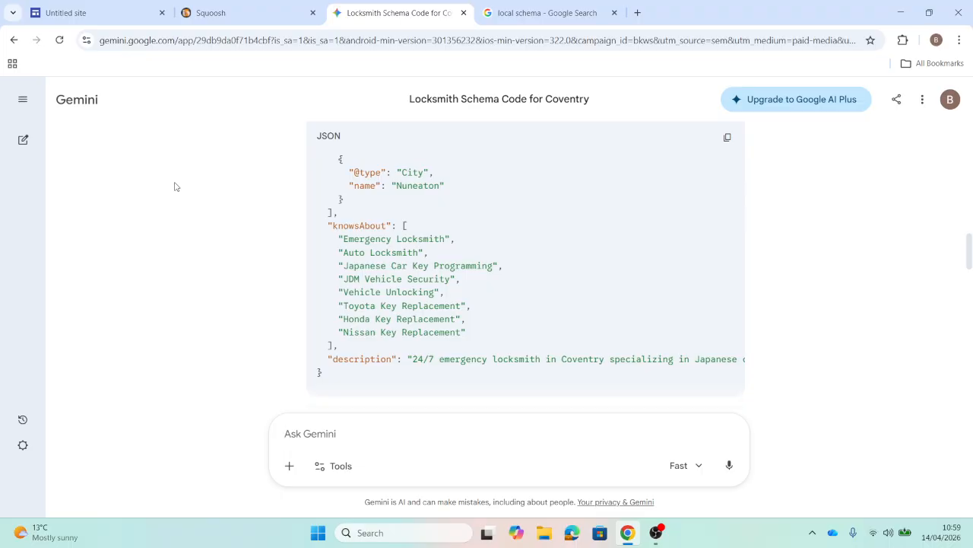
pyautogui.scroll(5, 174, 186)
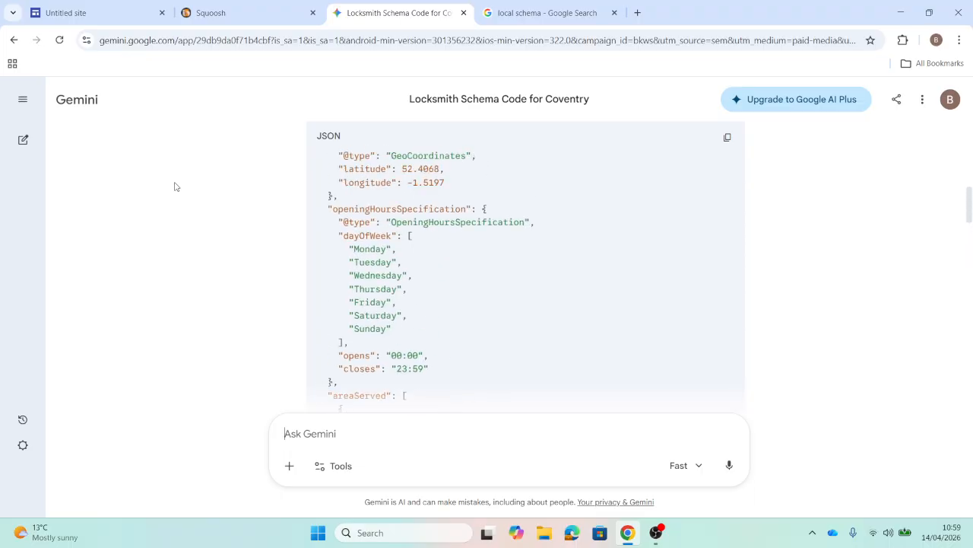
pyautogui.scroll(4, 175, 187)
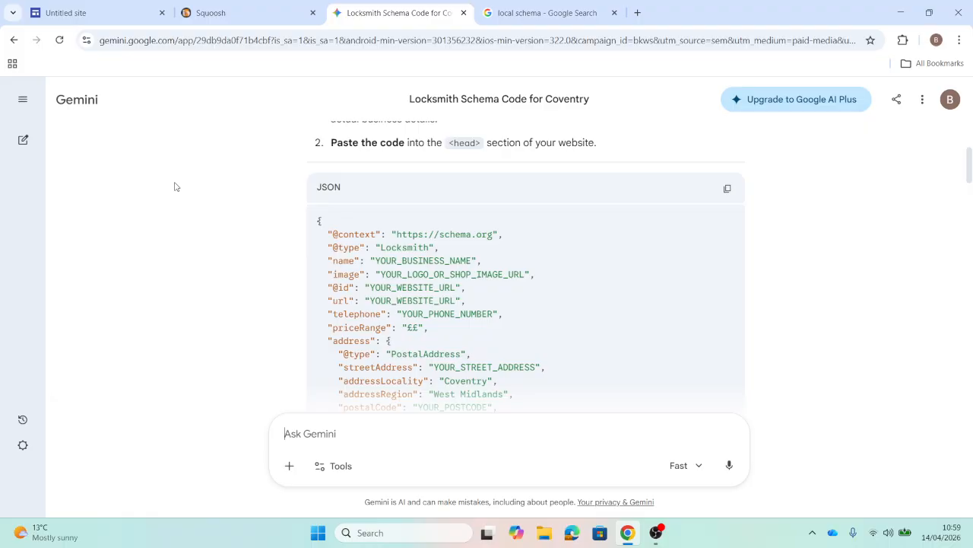
# - Switch back to the untitled site and add a content block with two images, each with text beside it, below the existing layout
pyautogui.click(57, 8)
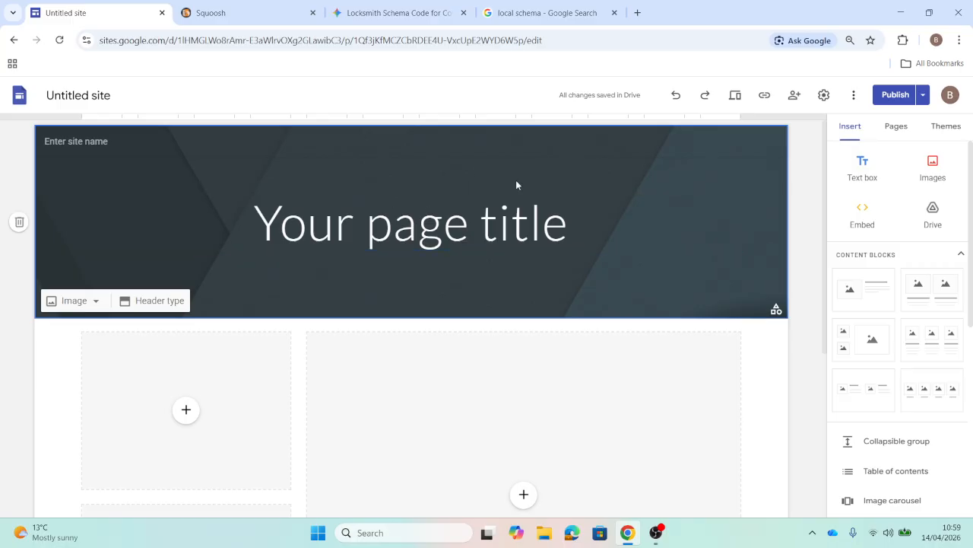
pyautogui.scroll(-2, 483, 390)
pyautogui.scroll(1, 483, 390)
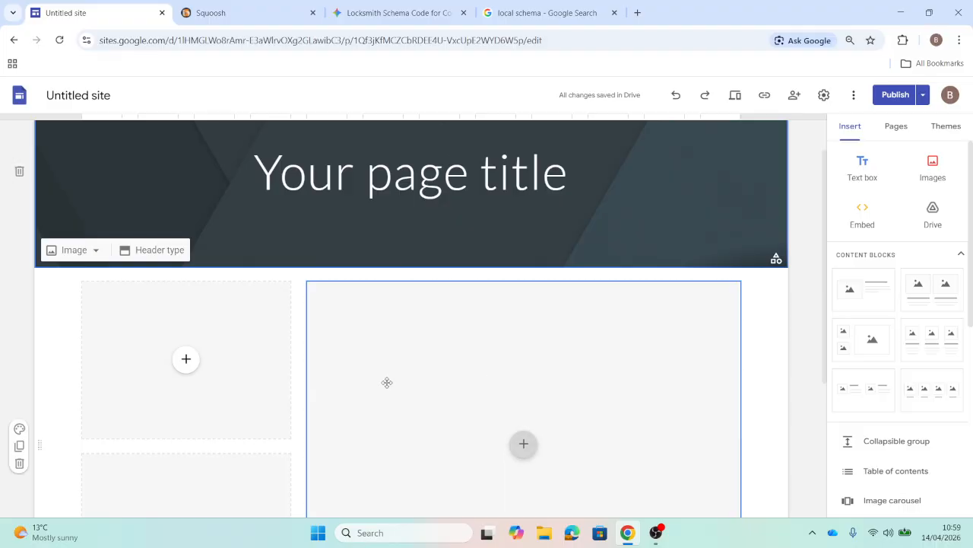
pyautogui.scroll(-3, 386, 383)
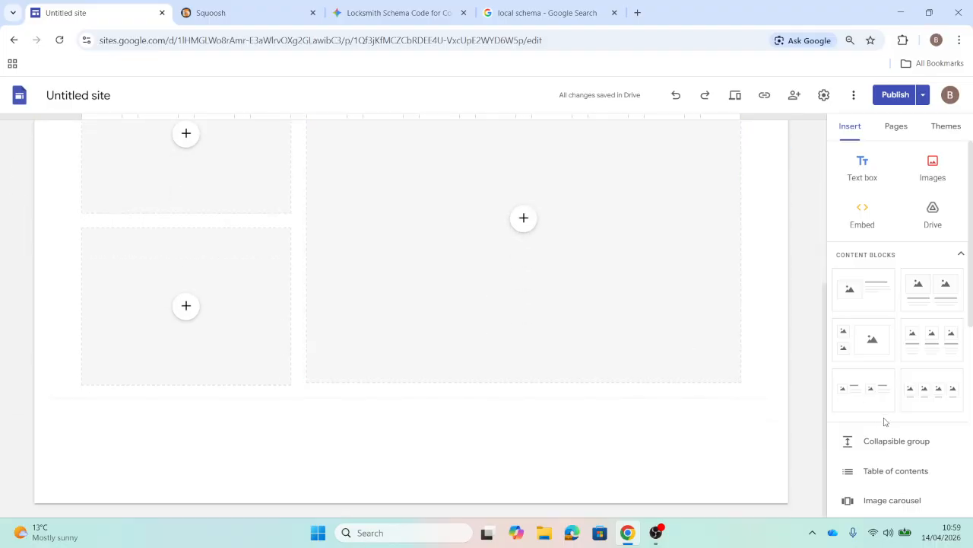
pyautogui.click(850, 378)
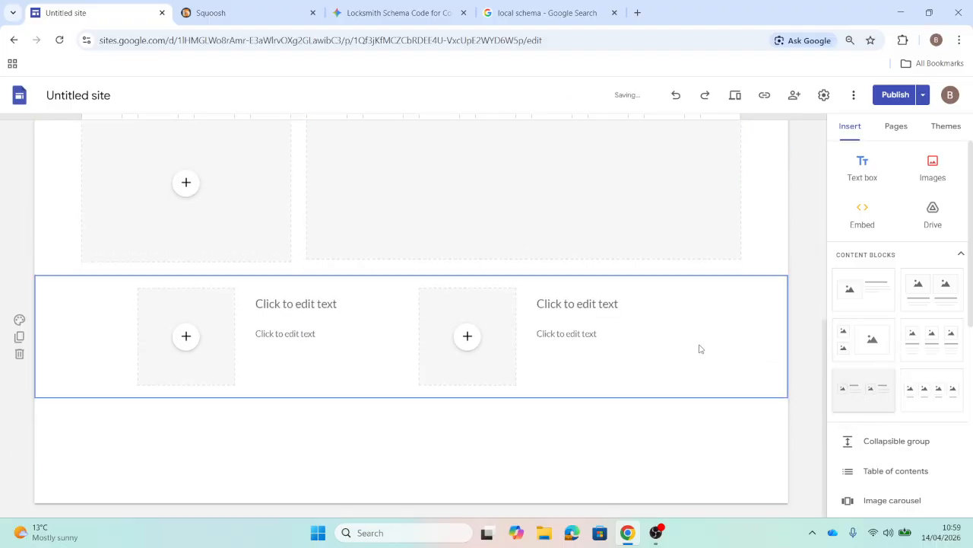
# - Enter "see our contact page" as the first subheading in the new content block
pyautogui.click(284, 309)
pyautogui.write('s')
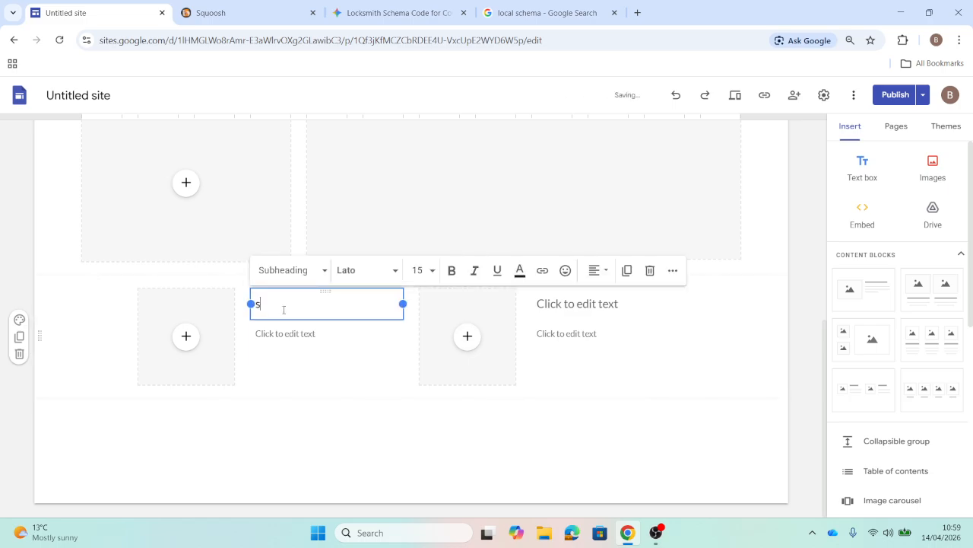
pyautogui.write('ee our contact page')
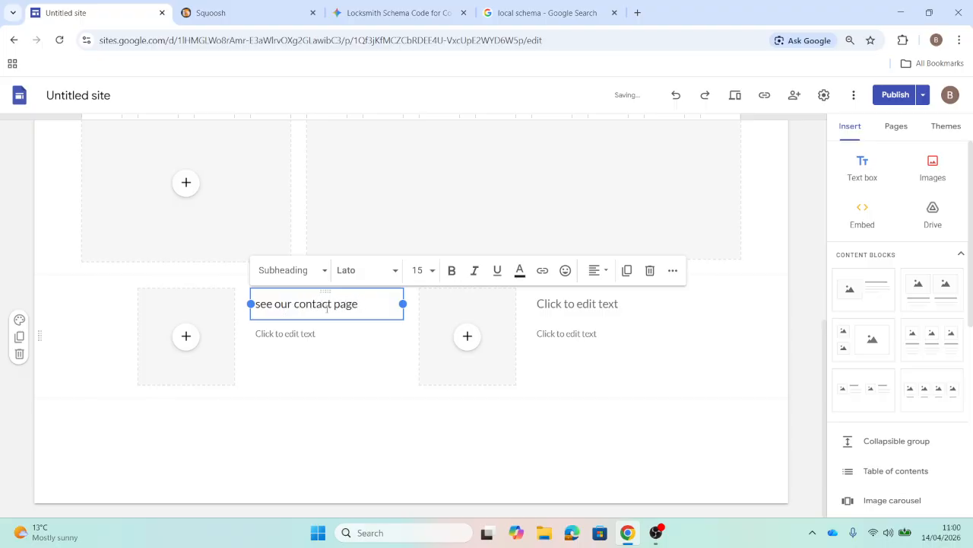
pyautogui.moveTo(362, 303); pyautogui.dragTo(297, 303)
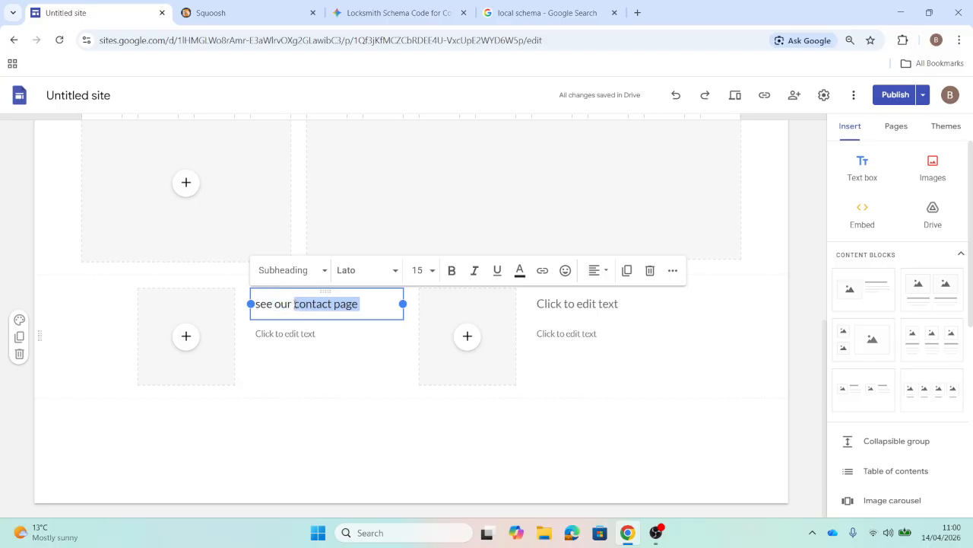
pyautogui.click(542, 270)
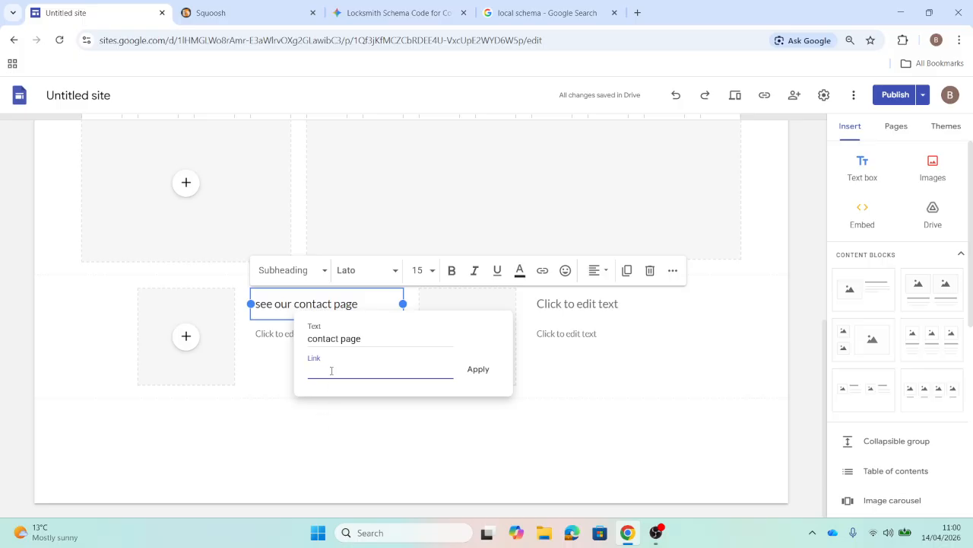
pyautogui.click(631, 396)
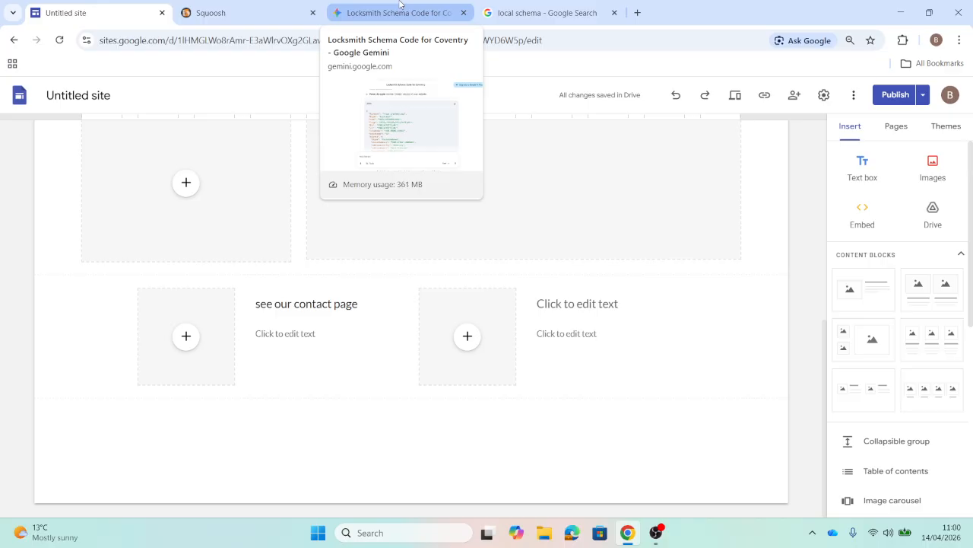
# - Try to upload the first Gemini-generated image from Downloads into the empty image placeholder beside "see our contact page"
pyautogui.click(185, 337)
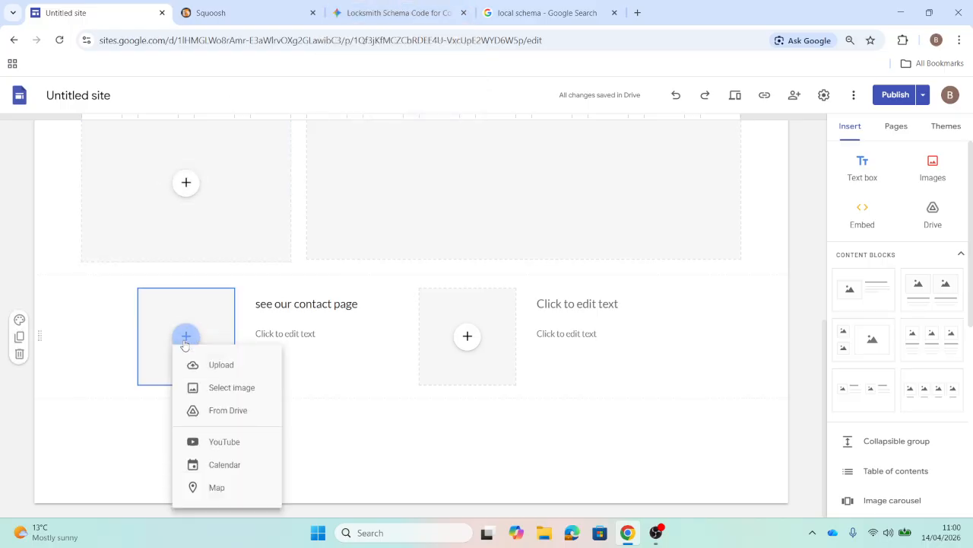
pyautogui.click(216, 368)
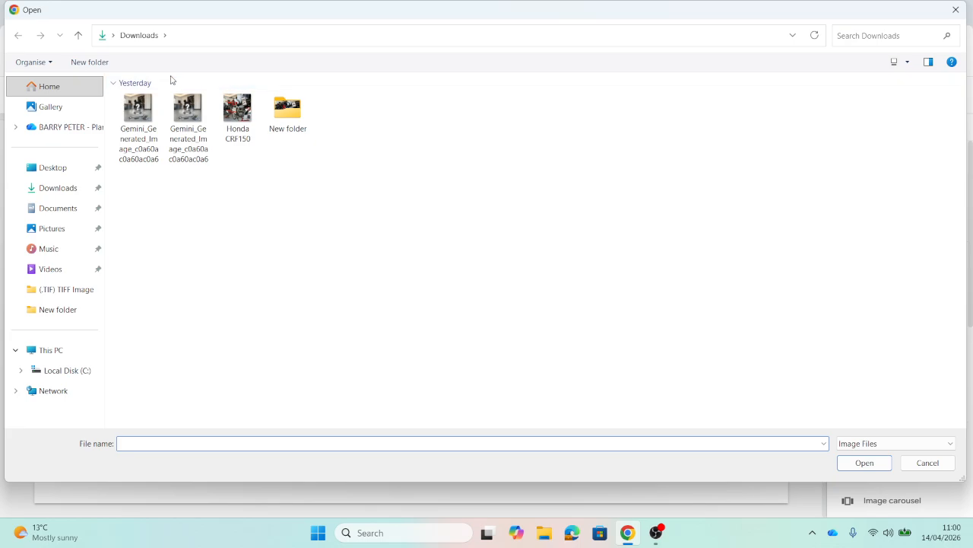
pyautogui.click(143, 108)
pyautogui.click(852, 463)
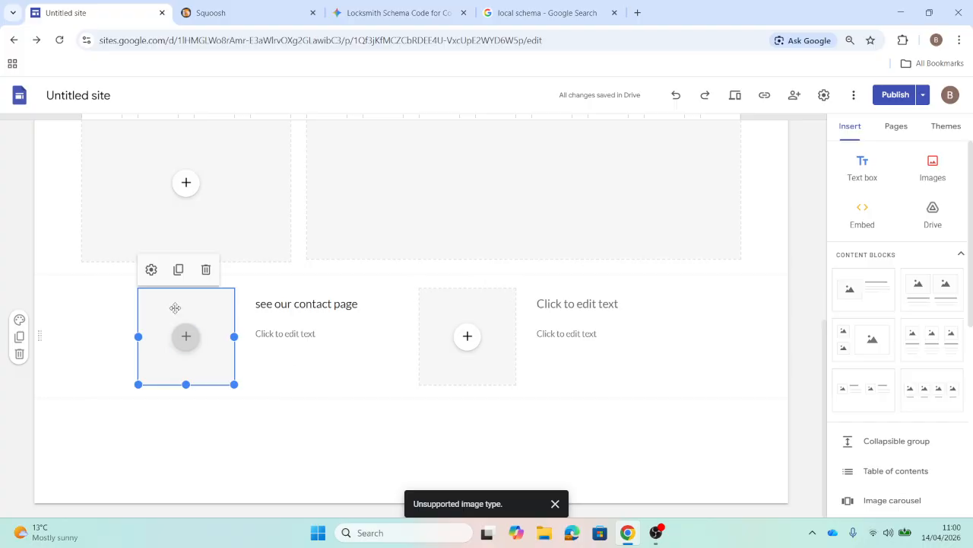
# - Insert the Ténéré 700 / World Raid Bible banner from Google Drive's recent images into the placeholder beside "see our contact page"
pyautogui.click(187, 336)
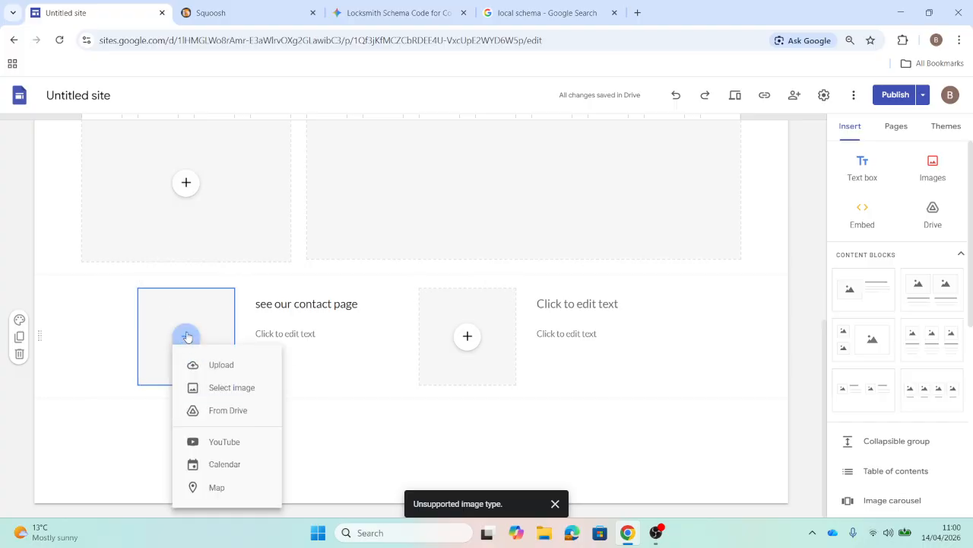
pyautogui.click(222, 388)
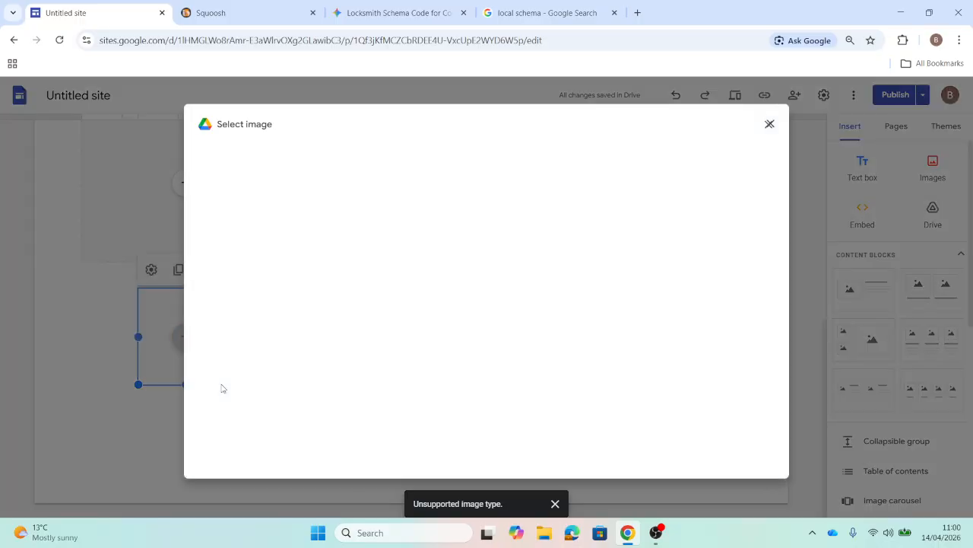
pyautogui.click(384, 157)
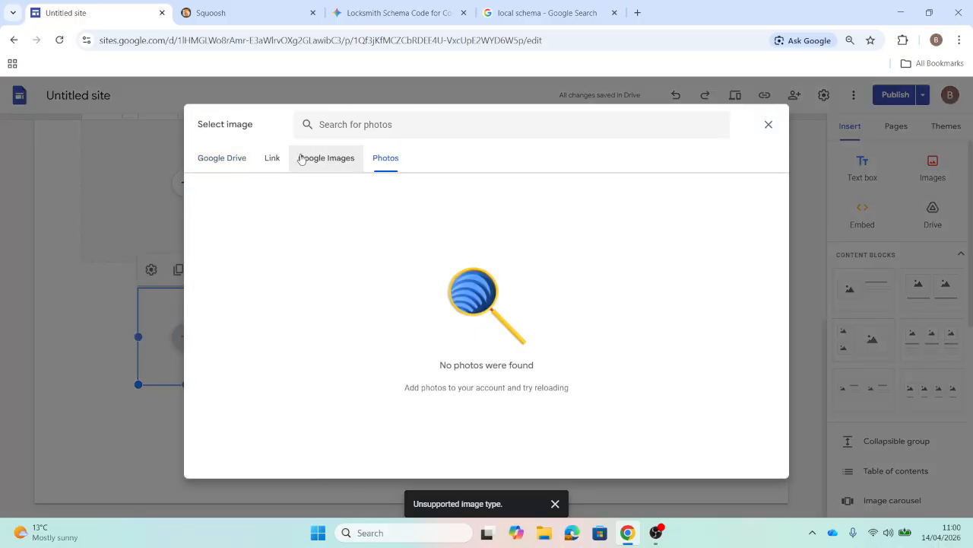
pyautogui.click(237, 158)
pyautogui.click(366, 269)
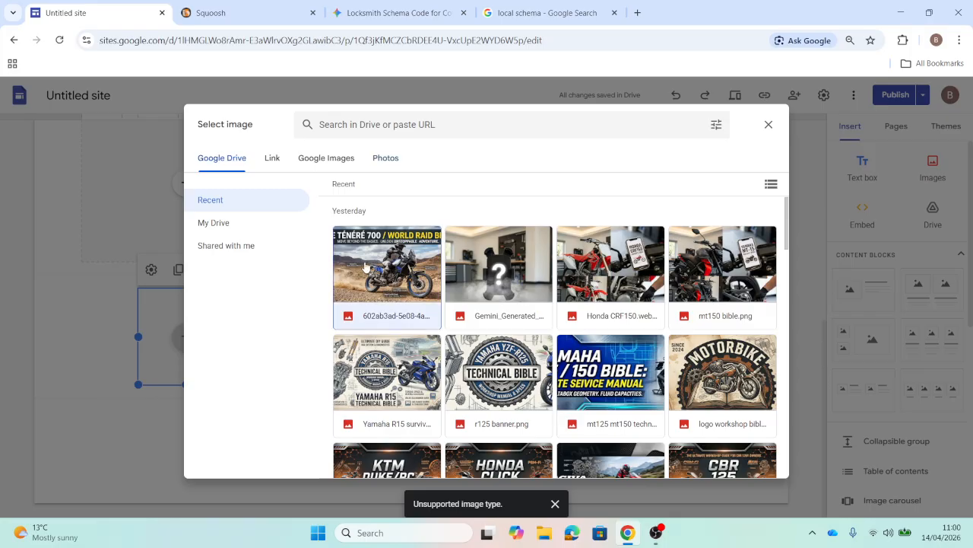
pyautogui.click(757, 464)
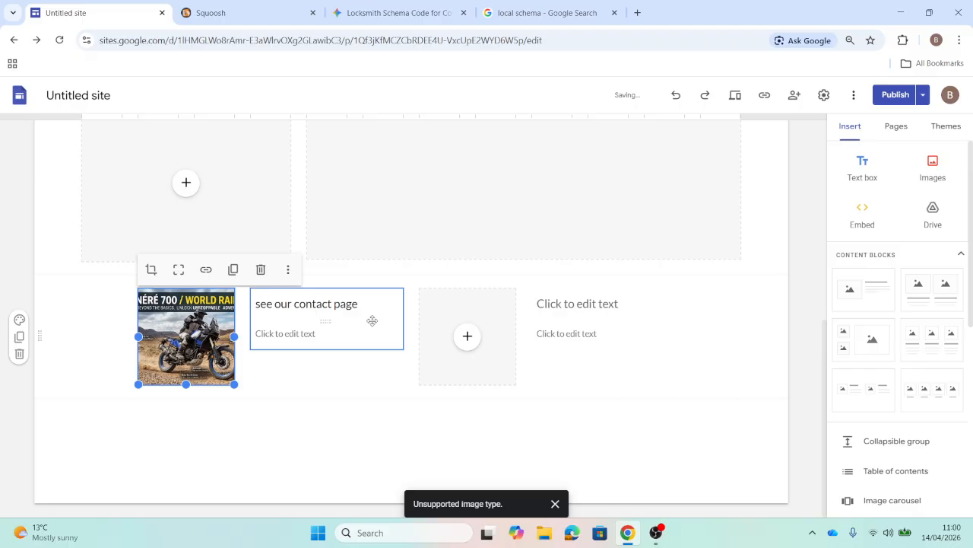
pyautogui.click(287, 270)
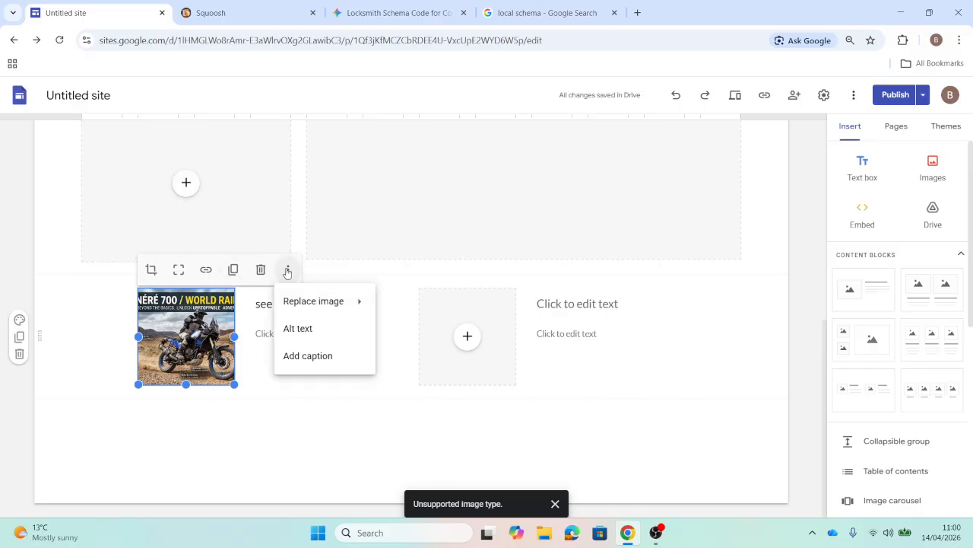
pyautogui.click(303, 329)
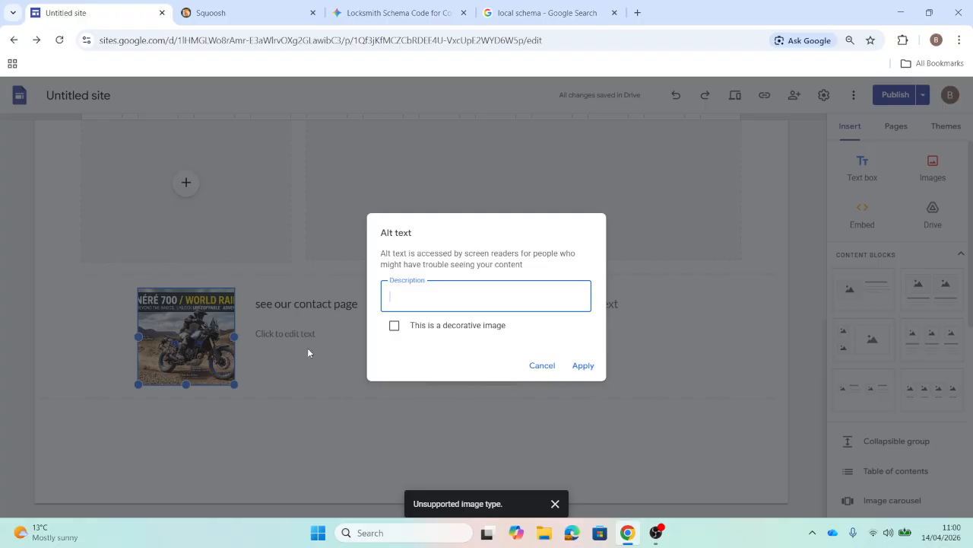
pyautogui.click(540, 366)
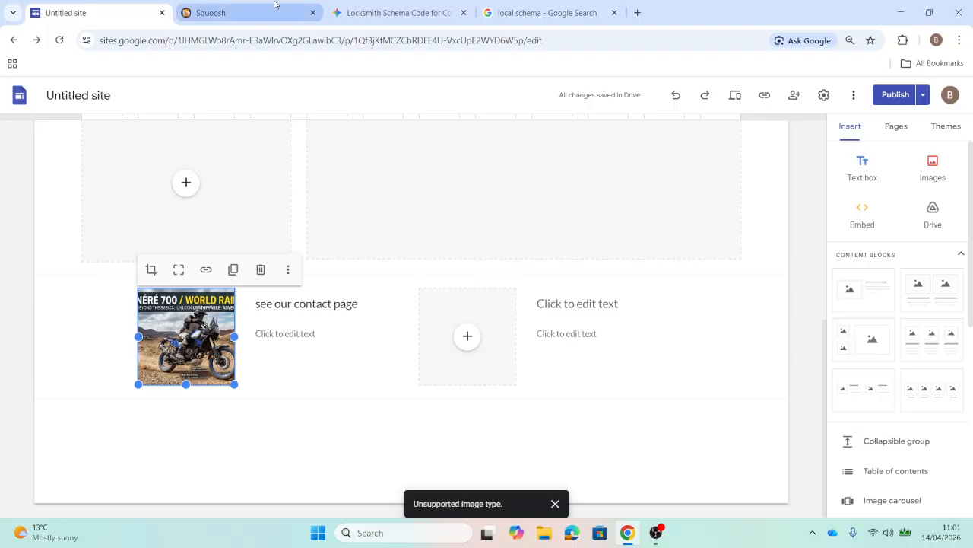
# - Switch to the Gemini chat and attach the Ténéré 700 banner file 602ab3ad-5e08-4a47-a075-ee8d89b2c29d from New folder in Downloads
pyautogui.click(419, 7)
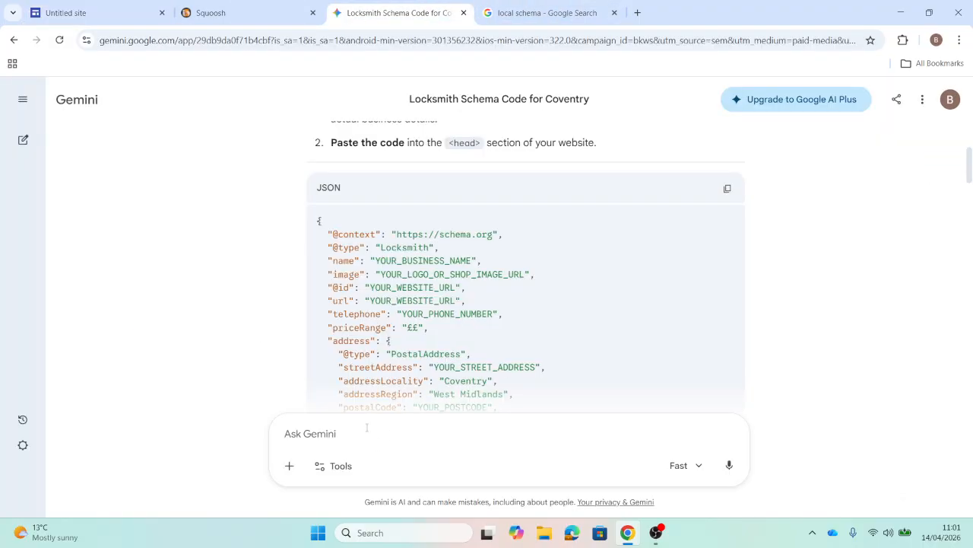
pyautogui.click(289, 465)
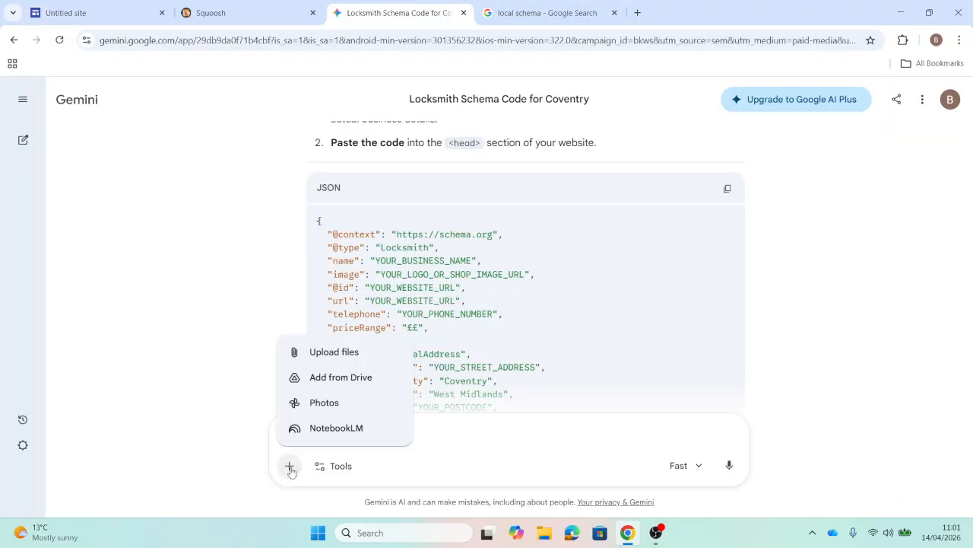
pyautogui.click(323, 353)
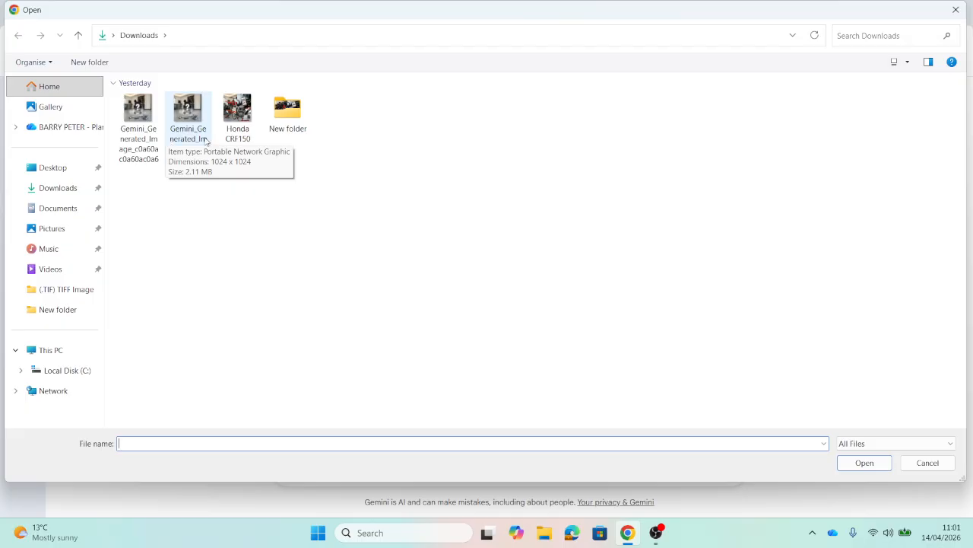
pyautogui.doubleClick(288, 112)
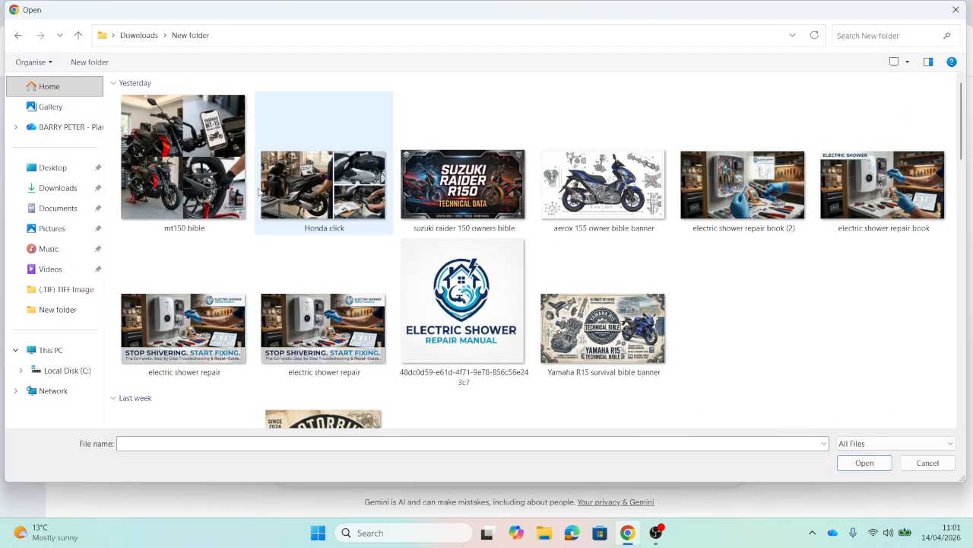
pyautogui.scroll(-5, 259, 190)
pyautogui.scroll(-5, 259, 191)
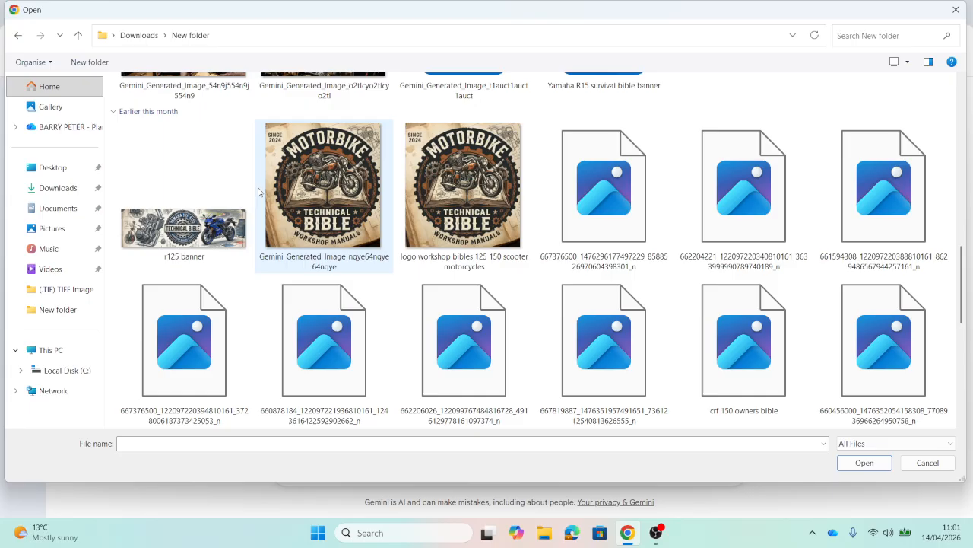
pyautogui.scroll(-10, 258, 192)
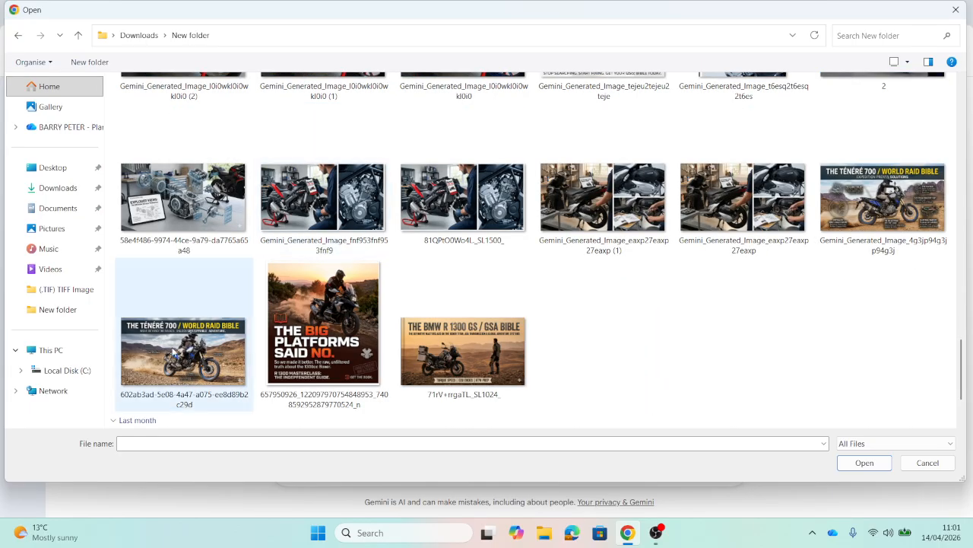
pyautogui.click(190, 351)
pyautogui.click(865, 462)
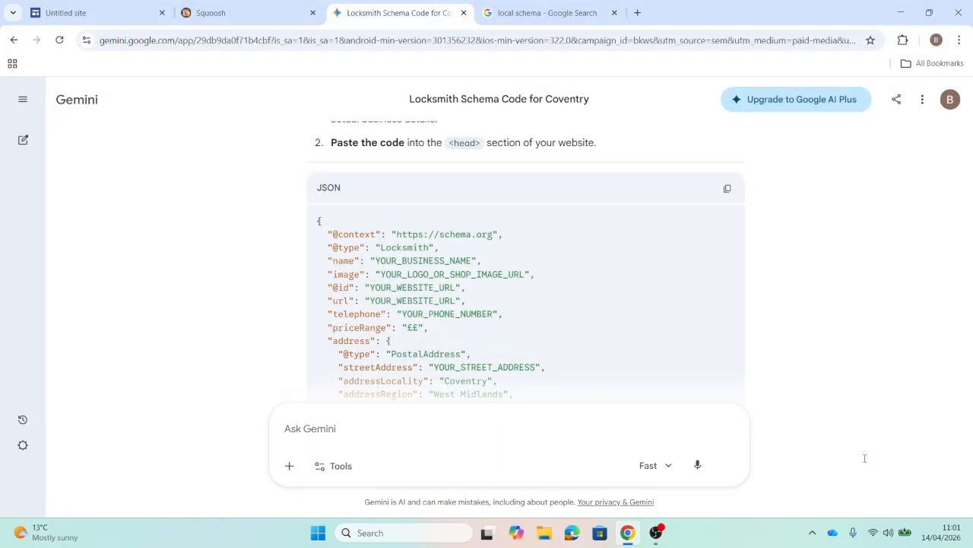
# - Ask Gemini to scan the attached photo and give alt text for it
pyautogui.write('sn')
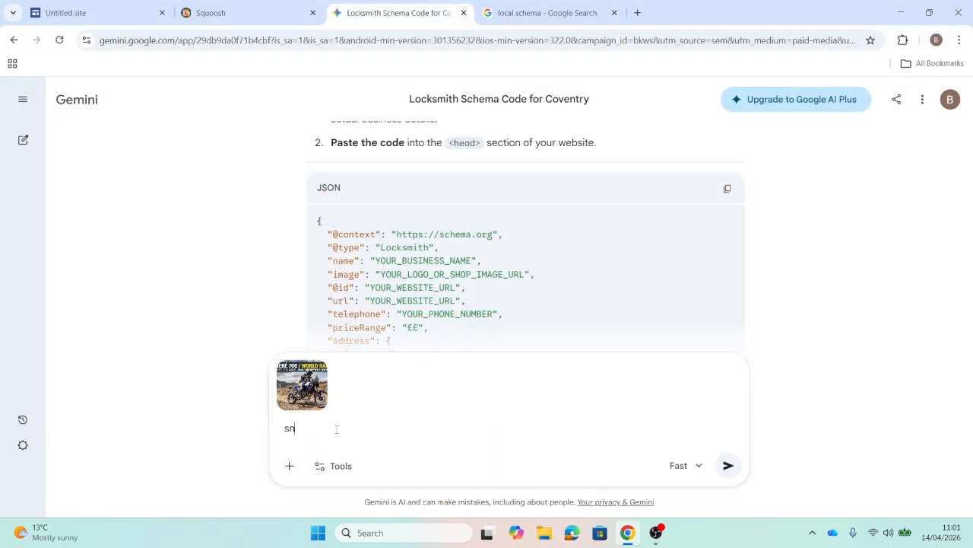
pyautogui.write('a photo and give me al')
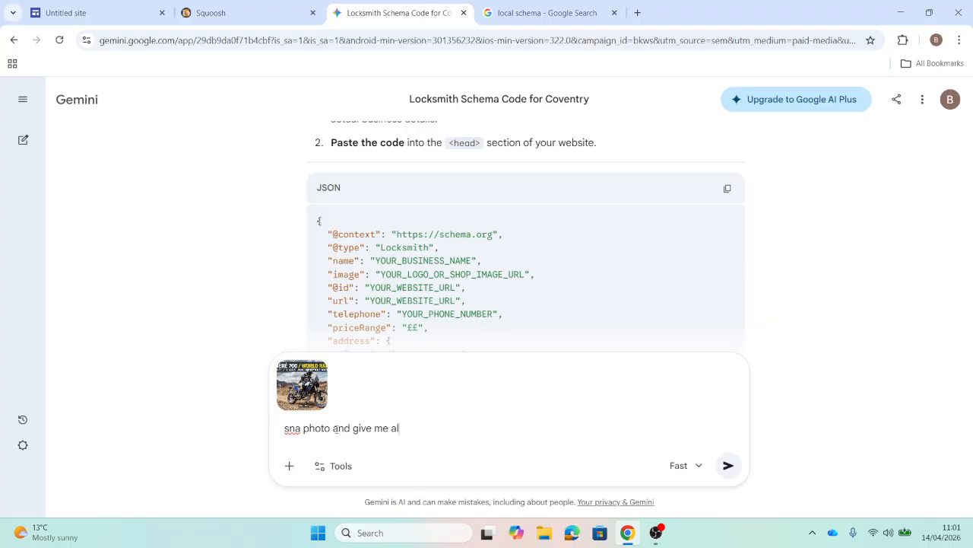
pyautogui.write('t ext')
pyautogui.press('Return')
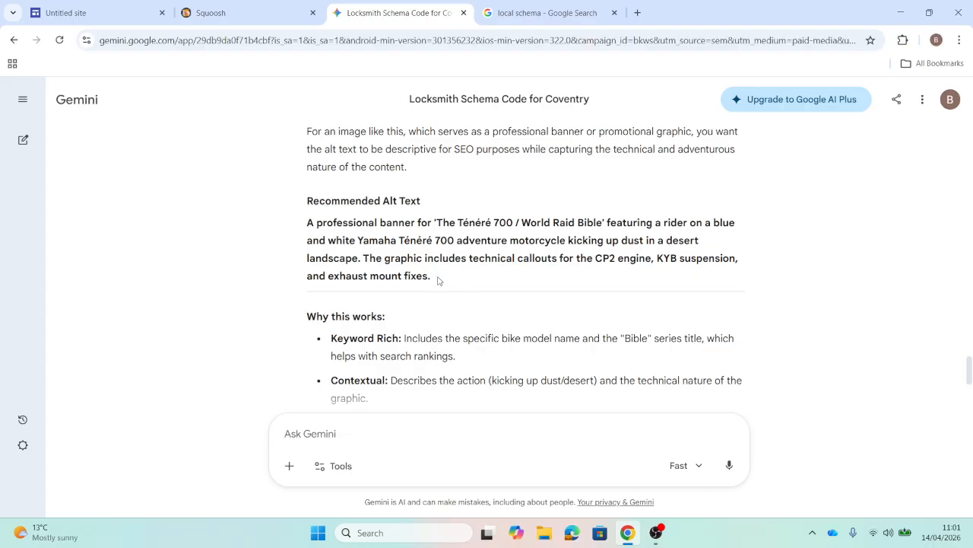
# - Copy the full recommended alt text paragraph describing the Ténéré 700 / World Raid Bible banner from Gemini's reply
pyautogui.moveTo(437, 281); pyautogui.dragTo(303, 225)
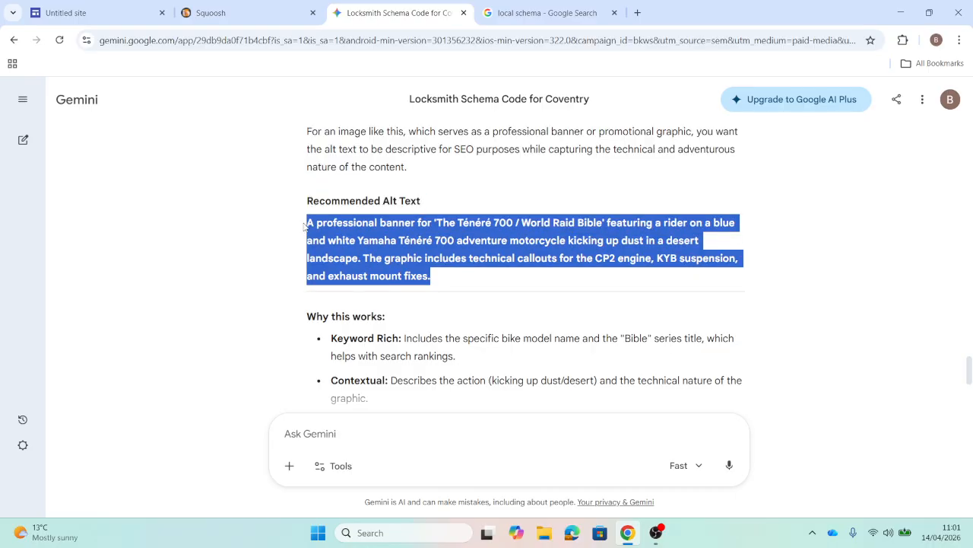
pyautogui.rightClick(333, 236)
pyautogui.click(351, 246)
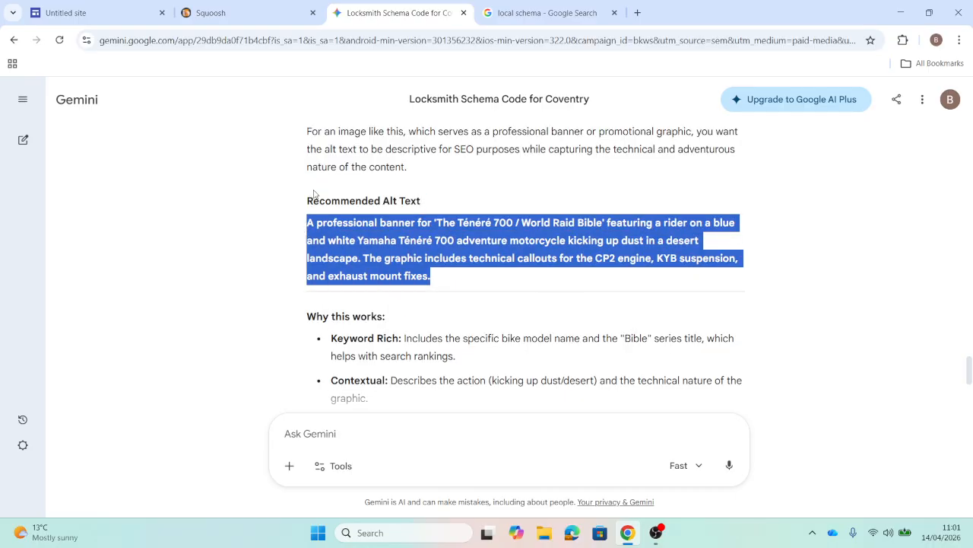
# - Return to the untitled site, apply the copied description as the motorcycle image's alt text, and deselect the image
pyautogui.click(89, 11)
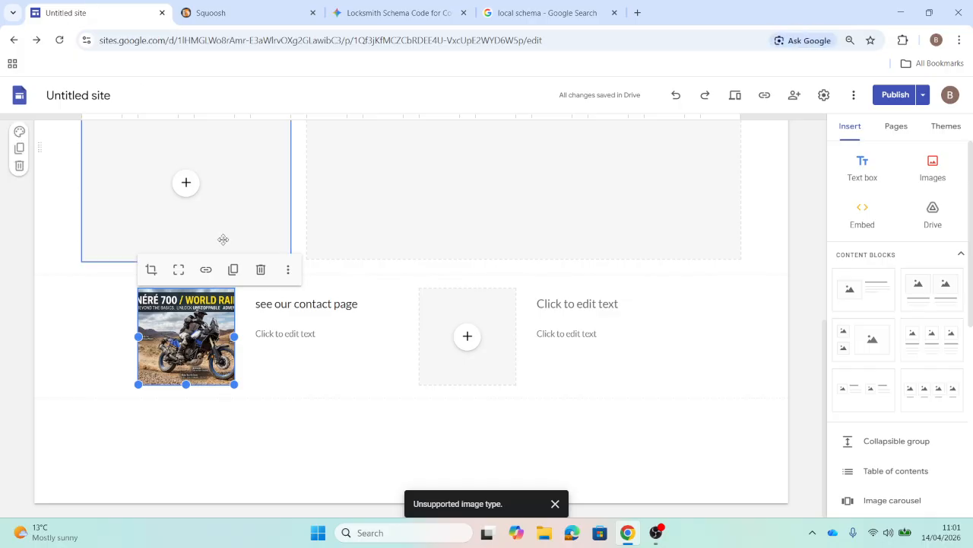
pyautogui.click(288, 272)
pyautogui.click(304, 331)
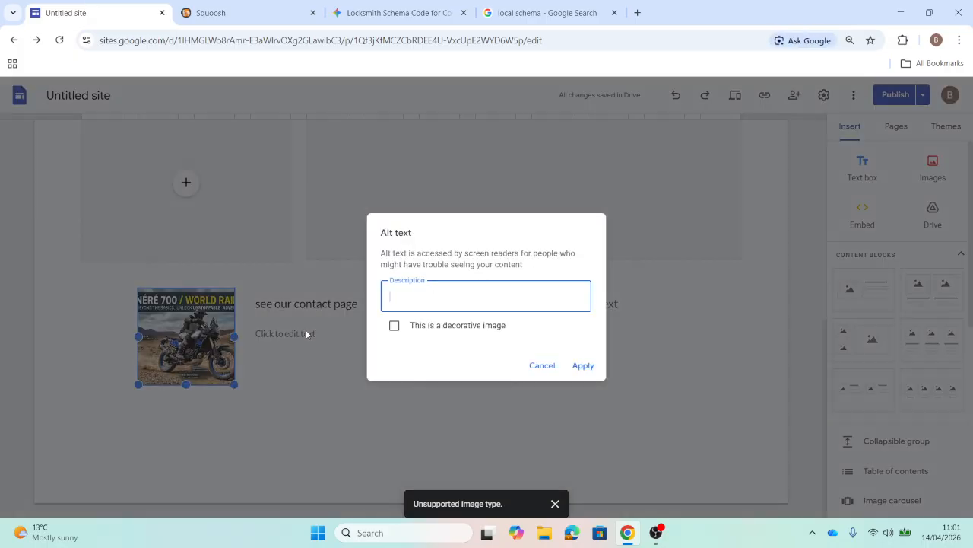
pyautogui.rightClick(389, 304)
pyautogui.click(423, 371)
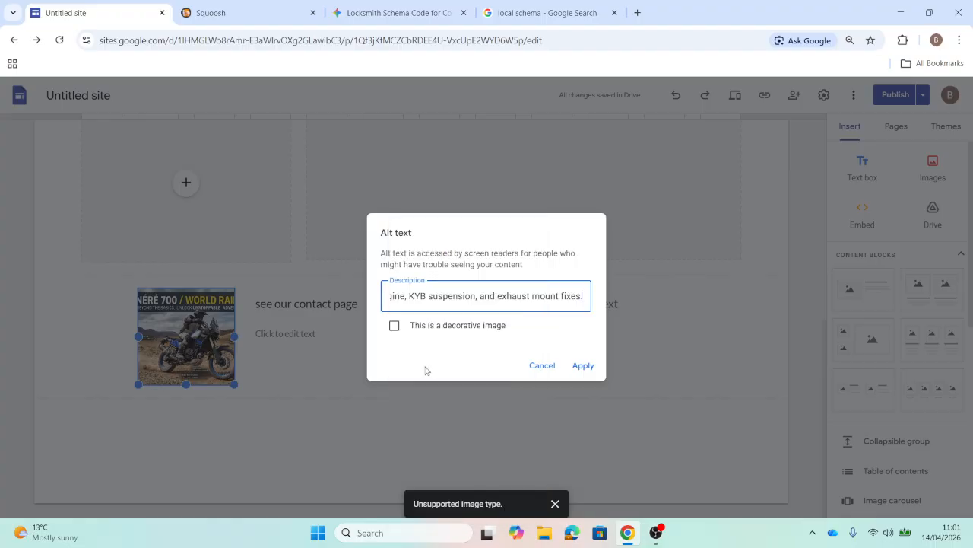
pyautogui.click(583, 365)
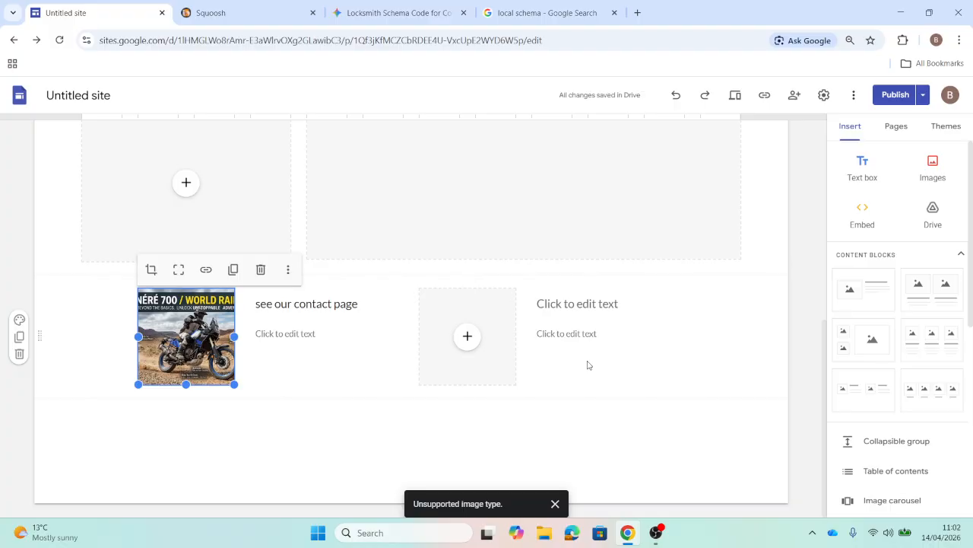
pyautogui.click(695, 242)
pyautogui.click(707, 430)
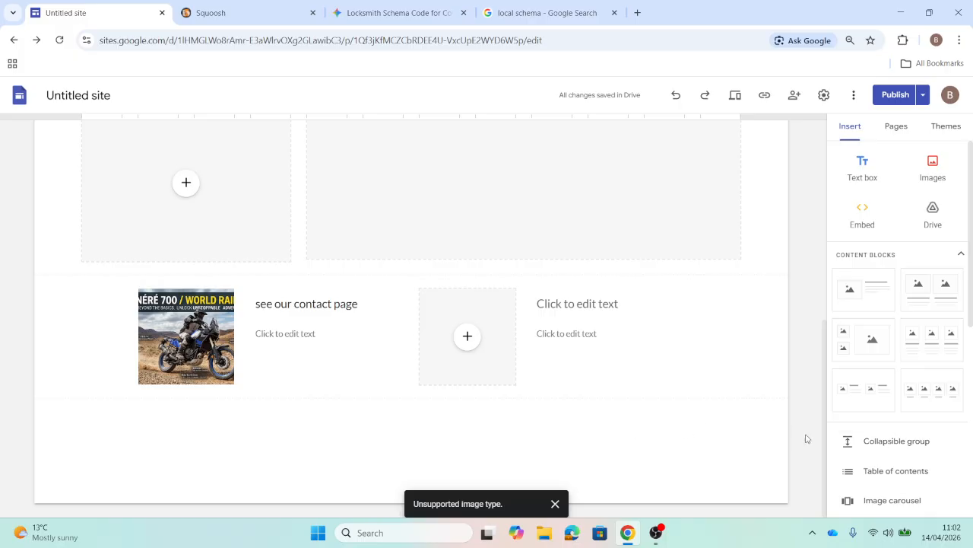
# - Insert a collapsible group above the motorcycle image section and title it "Faq for the Yamaha 700 tenere"
pyautogui.click(878, 454)
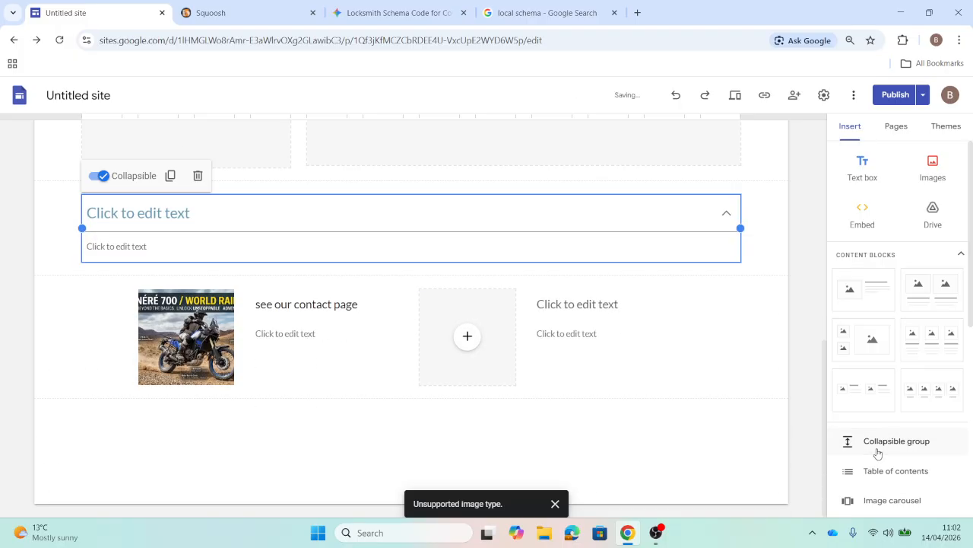
pyautogui.click(265, 207)
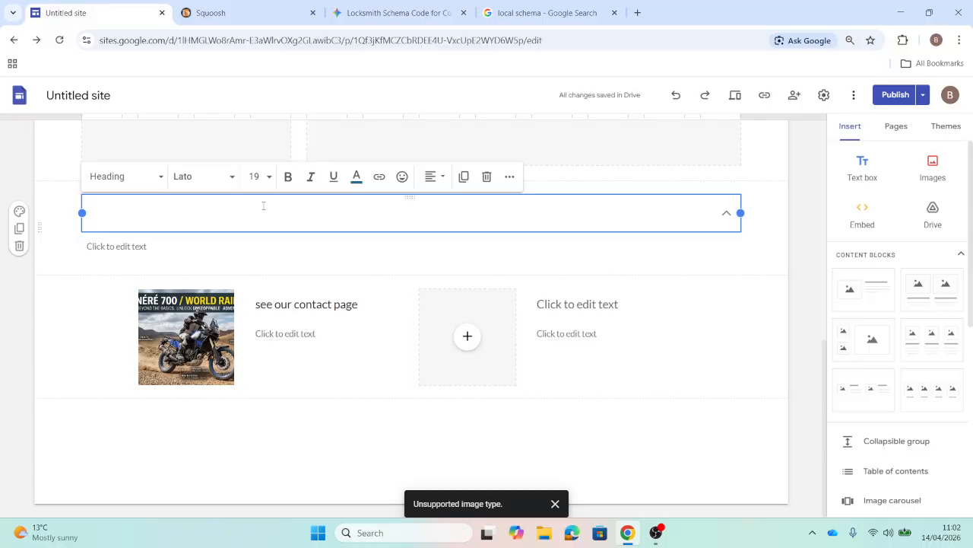
pyautogui.write('Fag')
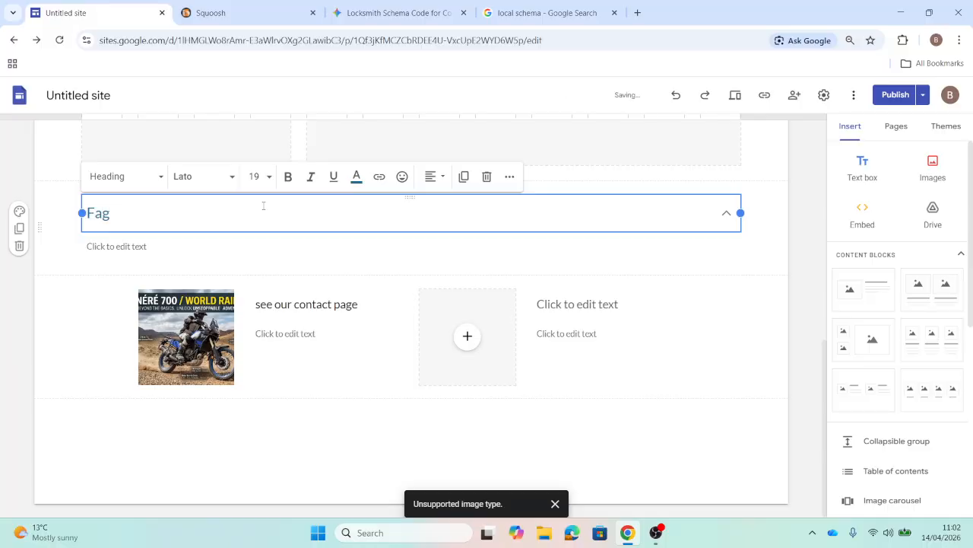
pyautogui.press('BackSpace')
pyautogui.write('q for the Yamah')
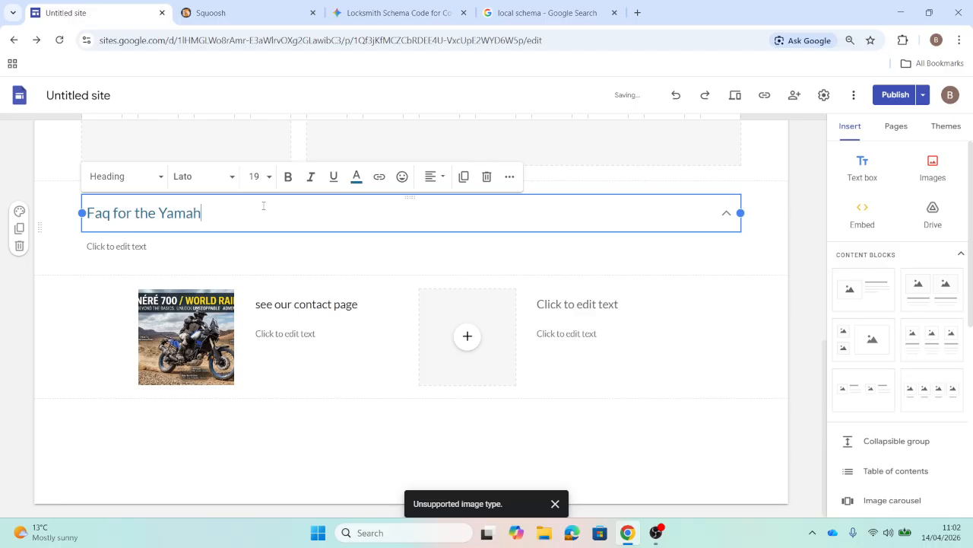
pyautogui.write('a 700 tenere')
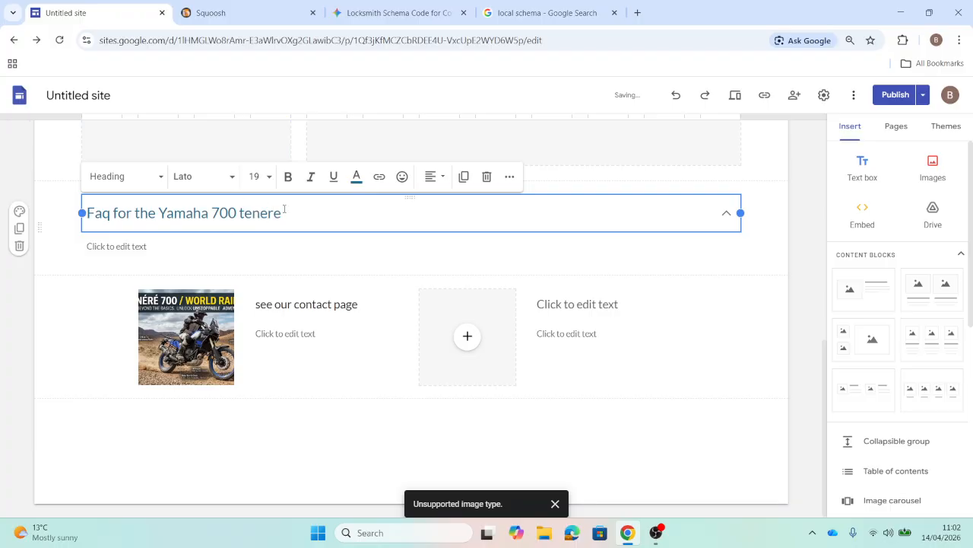
# - Paste the copied banner description over the collapsible group's whole heading
pyautogui.hotkey('ctrl', 'a')
pyautogui.rightClick(147, 216)
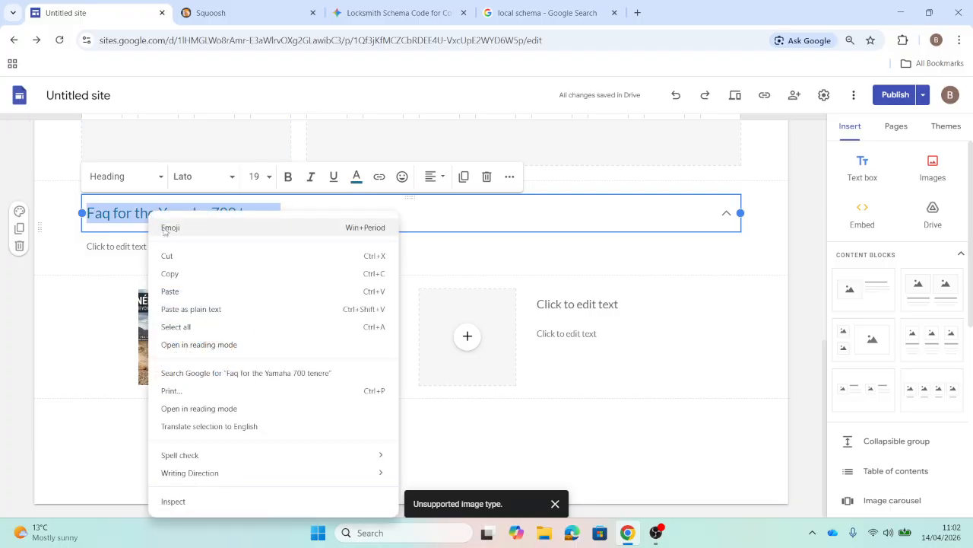
pyautogui.click(184, 289)
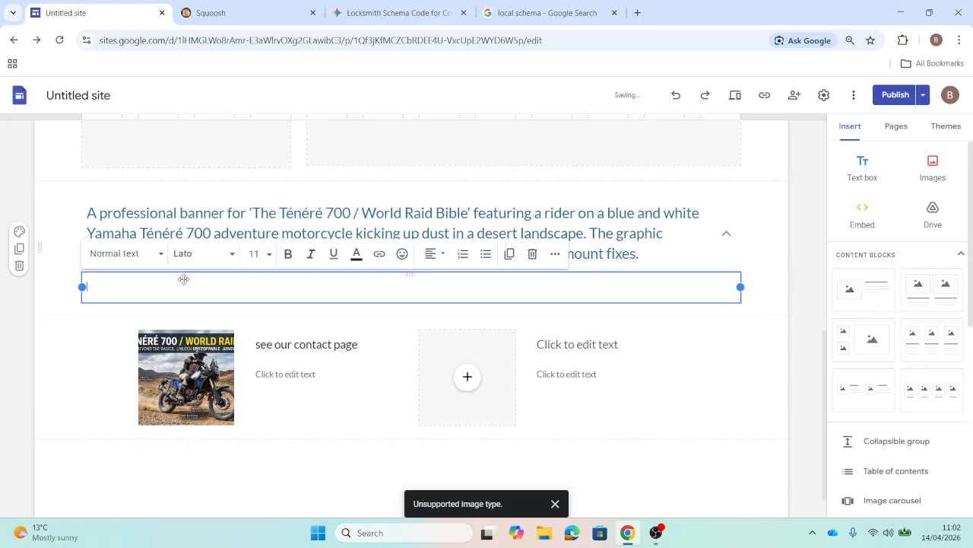
pyautogui.click(143, 191)
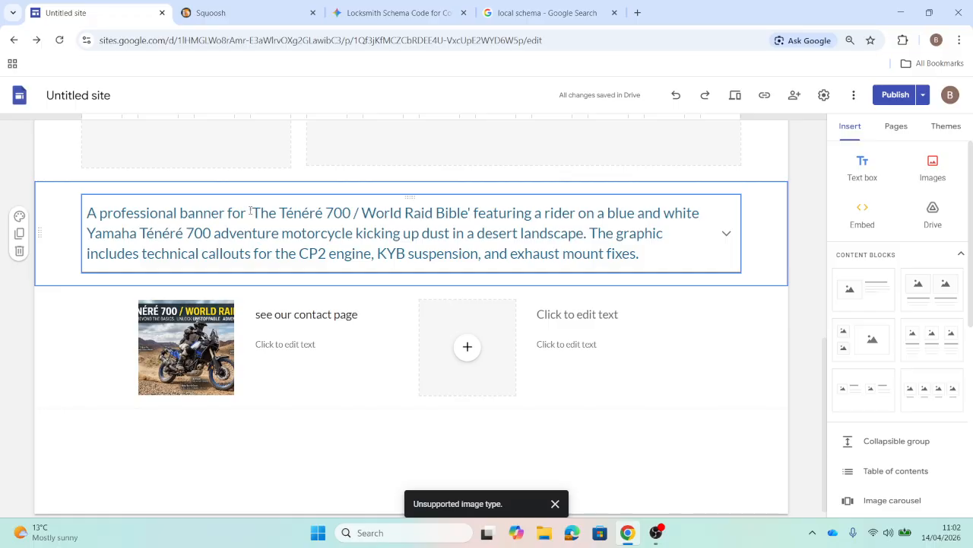
# - Clear all the text from the collapsible group's heading
pyautogui.moveTo(250, 212); pyautogui.dragTo(47, 168)
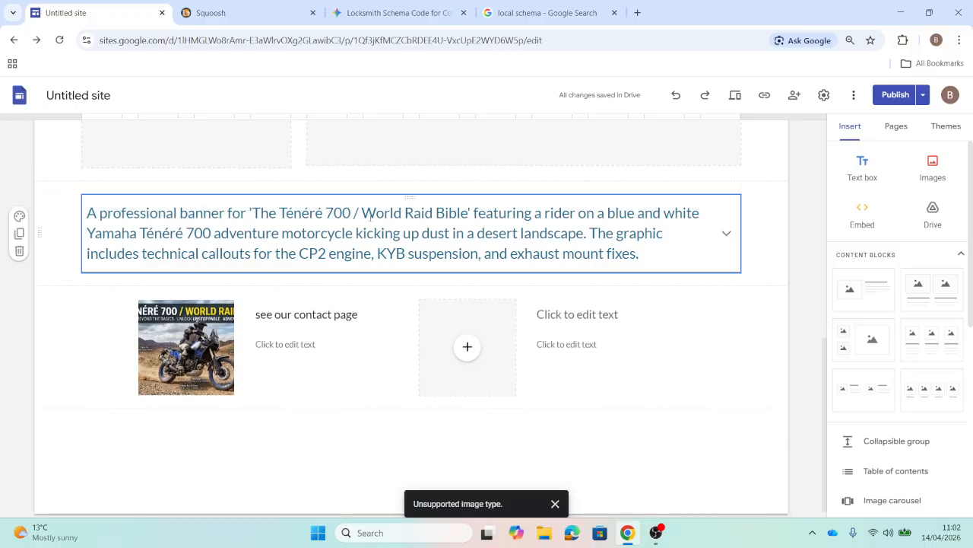
pyautogui.moveTo(665, 253); pyautogui.dragTo(205, 214)
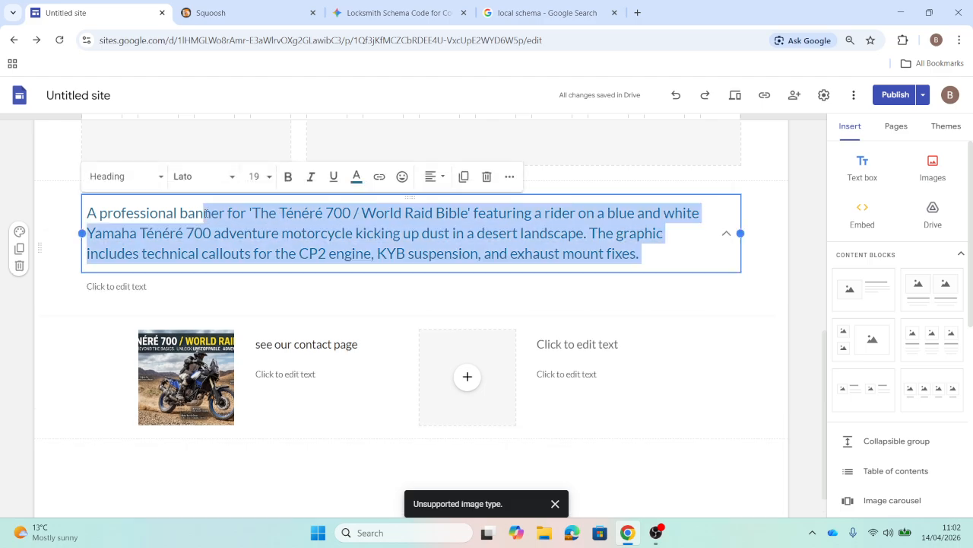
pyautogui.press('BackSpace')
pyautogui.press('BackSpace')
pyautogui.press('BackSpace')
pyautogui.press('BackSpace')
pyautogui.press('BackSpace')
pyautogui.press('BackSpace')
pyautogui.press('BackSpace')
pyautogui.press('BackSpace')
pyautogui.press('BackSpace')
pyautogui.press('BackSpace')
pyautogui.press('BackSpace')
pyautogui.press('BackSpace')
pyautogui.press('BackSpace')
pyautogui.press('BackSpace')
pyautogui.press('BackSpace')
pyautogui.press('BackSpace')
pyautogui.press('BackSpace')
pyautogui.press('BackSpace')
pyautogui.press('BackSpace')
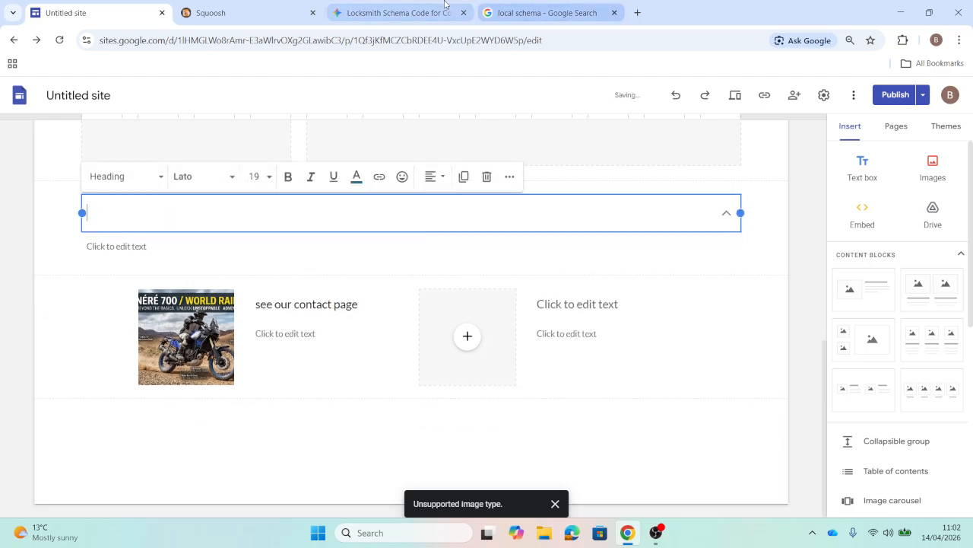
# - Switch to the Gemini chat and ask "give me a list and answrs for faq on the 700 tenere"
pyautogui.click(392, 13)
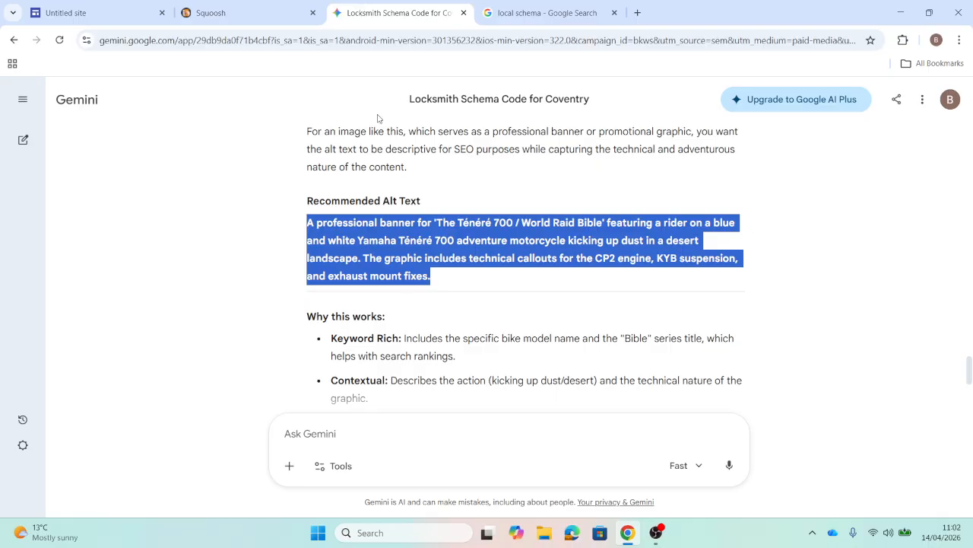
pyautogui.click(381, 434)
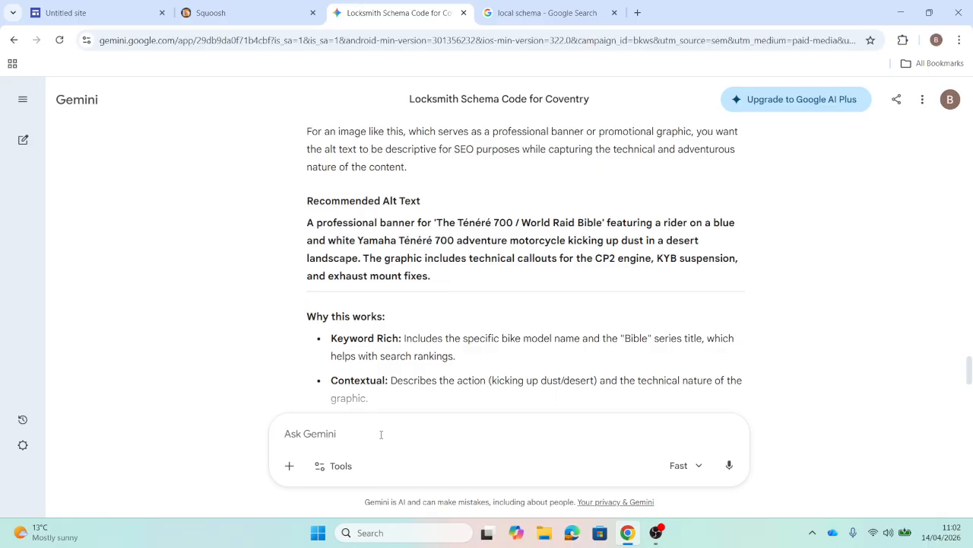
pyautogui.write('give me a')
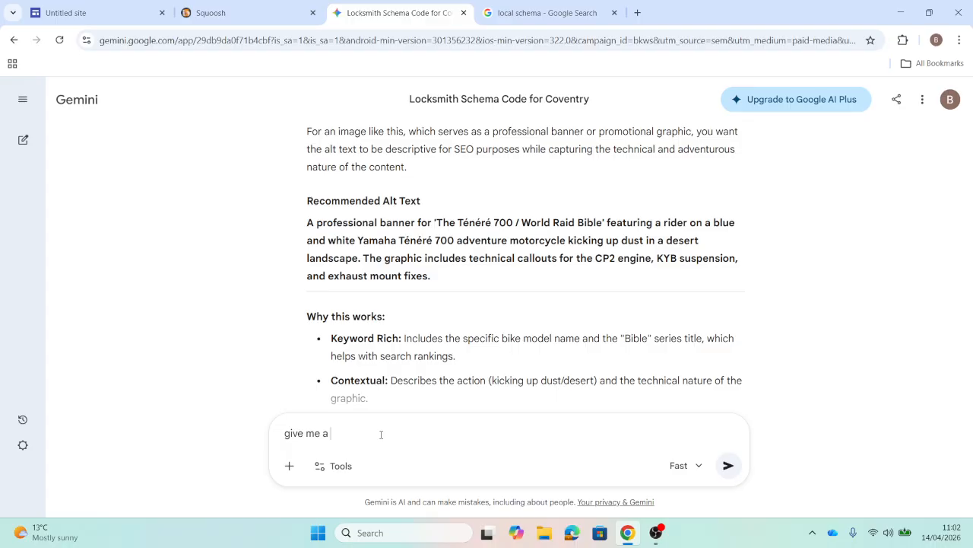
pyautogui.write(' list of')
pyautogui.write('wrs for faq on the')
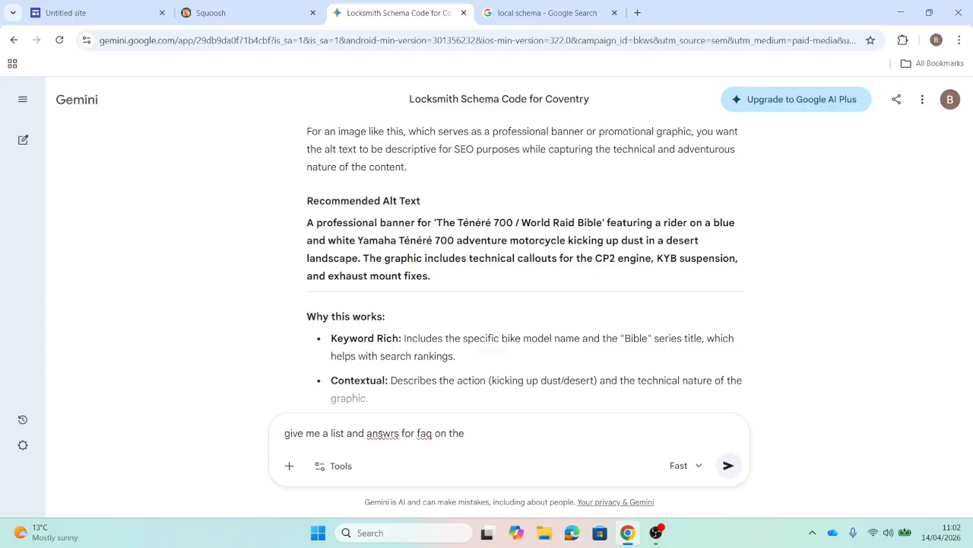
pyautogui.write('700 tenere')
pyautogui.press('Return')
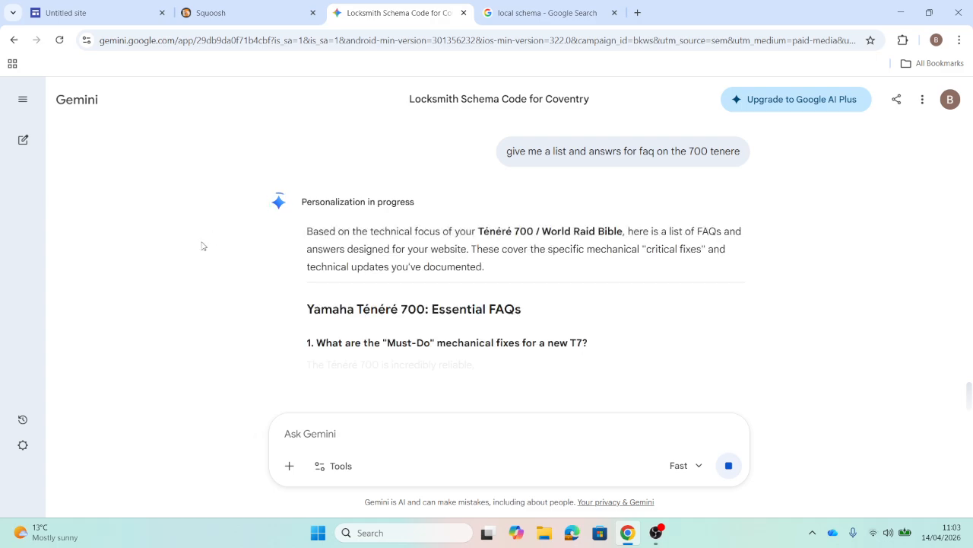
# - Copy the heading "Yamaha Ténéré 700: Essential FAQs" from Gemini's reply
pyautogui.scroll(-1, 224, 281)
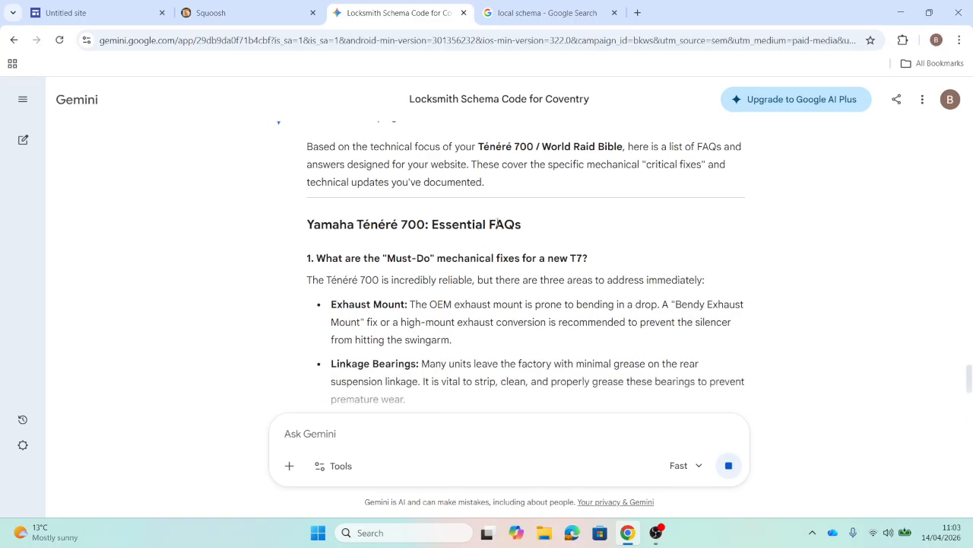
pyautogui.moveTo(307, 224); pyautogui.dragTo(530, 220)
pyautogui.rightClick(483, 224)
pyautogui.click(522, 196)
pyautogui.moveTo(524, 224); pyautogui.dragTo(339, 219)
pyautogui.click(272, 188)
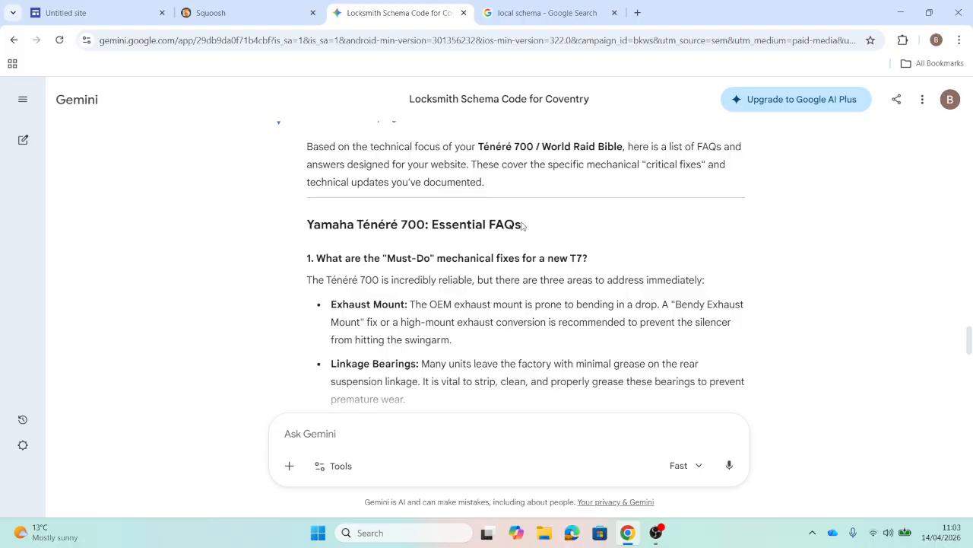
pyautogui.moveTo(522, 225); pyautogui.dragTo(307, 225)
pyautogui.rightClick(324, 229)
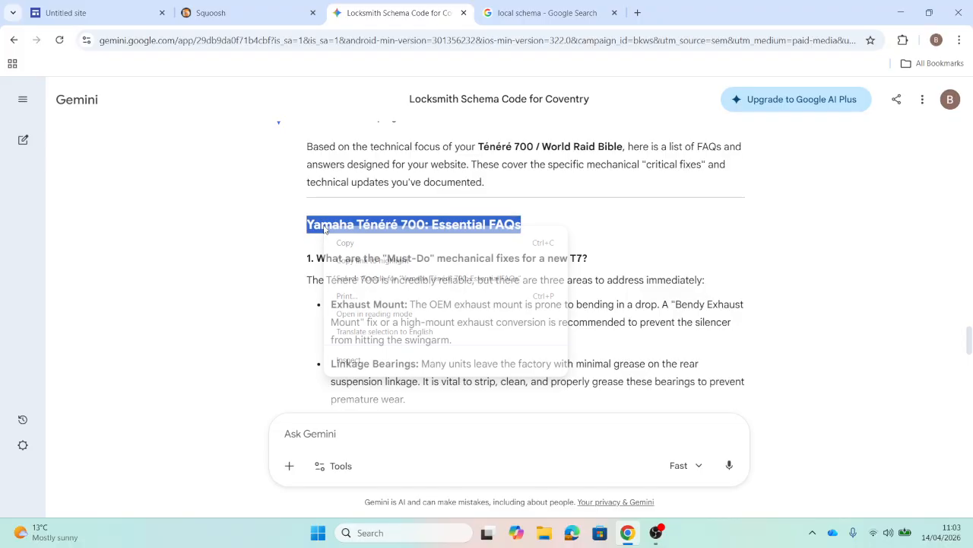
pyautogui.click(342, 243)
# - Return to the untitled site, paste the copied title as the collapsible group's heading, and start editing the body text below it
pyautogui.click(72, 12)
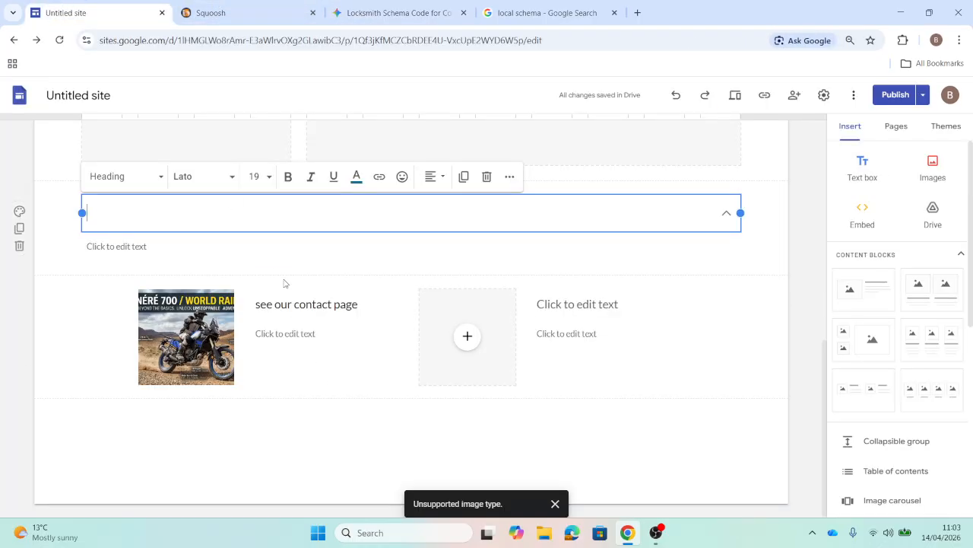
pyautogui.rightClick(144, 212)
pyautogui.click(195, 334)
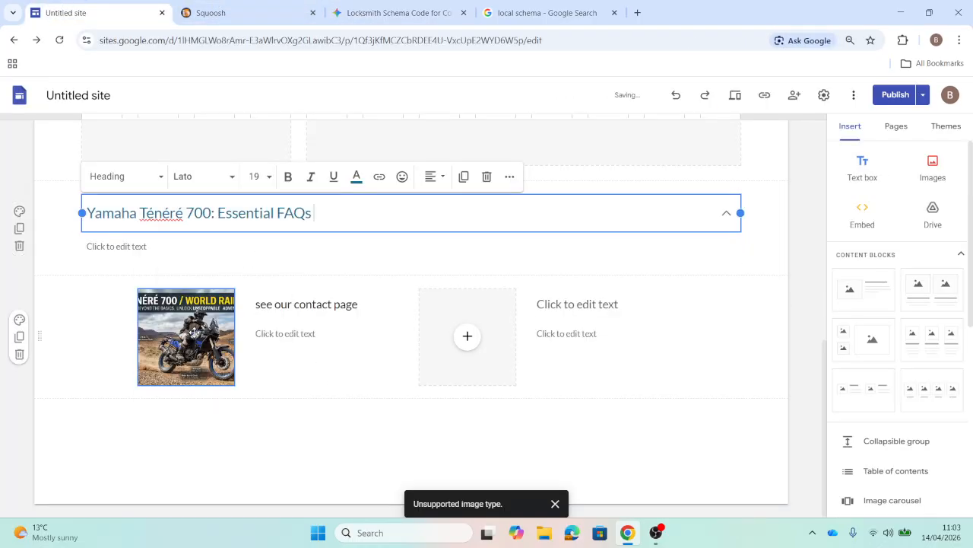
pyautogui.click(139, 257)
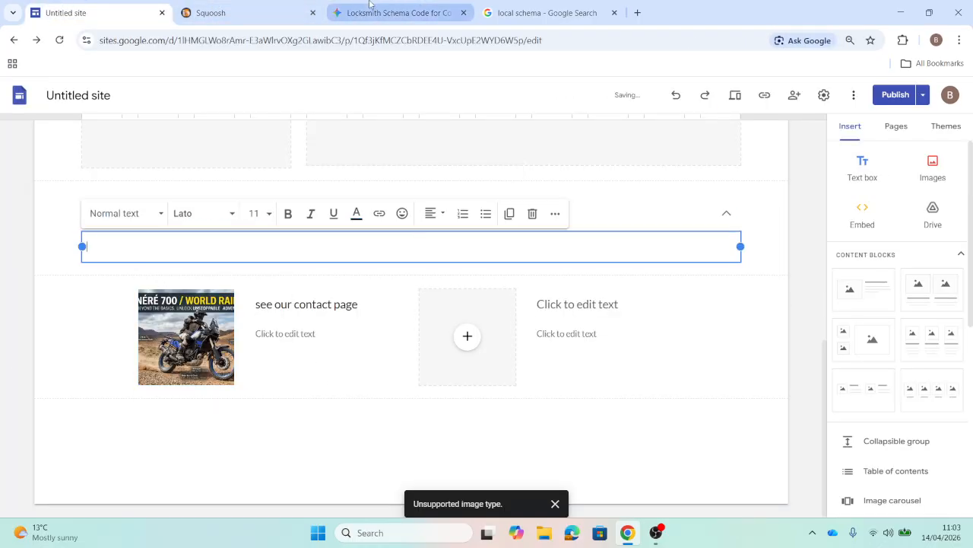
# - Go back to the Gemini chat and copy all six FAQ questions and answers, leaving out the title and the Pro Tip section
pyautogui.click(525, 6)
pyautogui.click(443, 6)
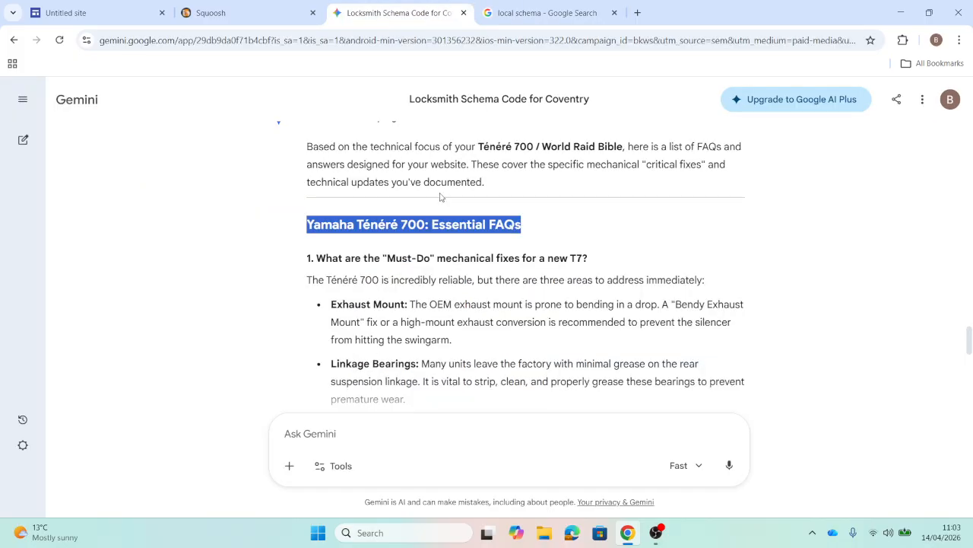
pyautogui.scroll(-7, 439, 312)
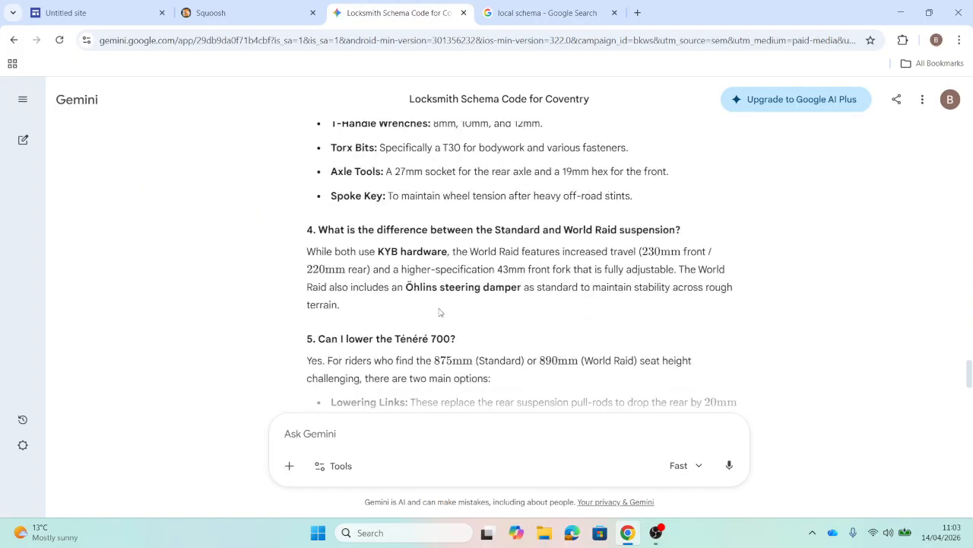
pyautogui.scroll(-5, 440, 312)
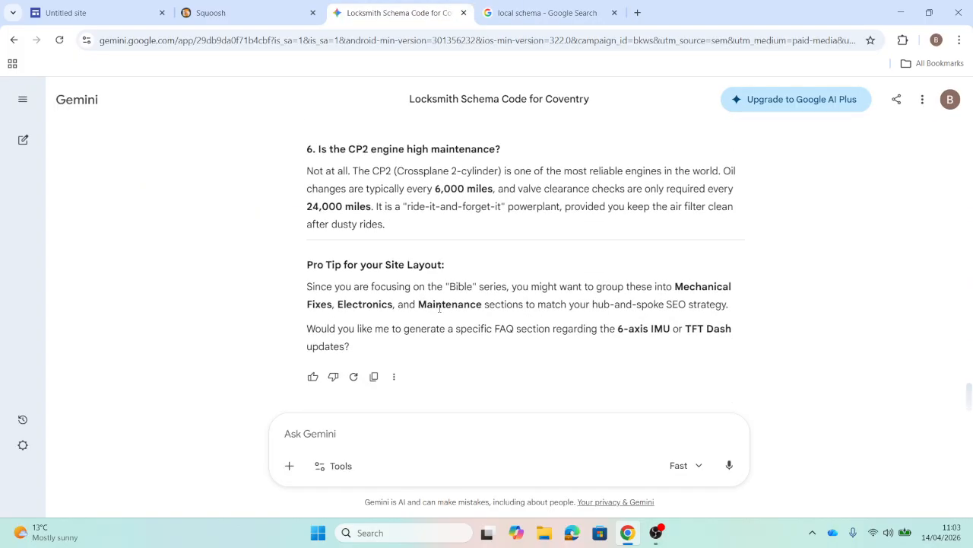
pyautogui.scroll(1, 439, 308)
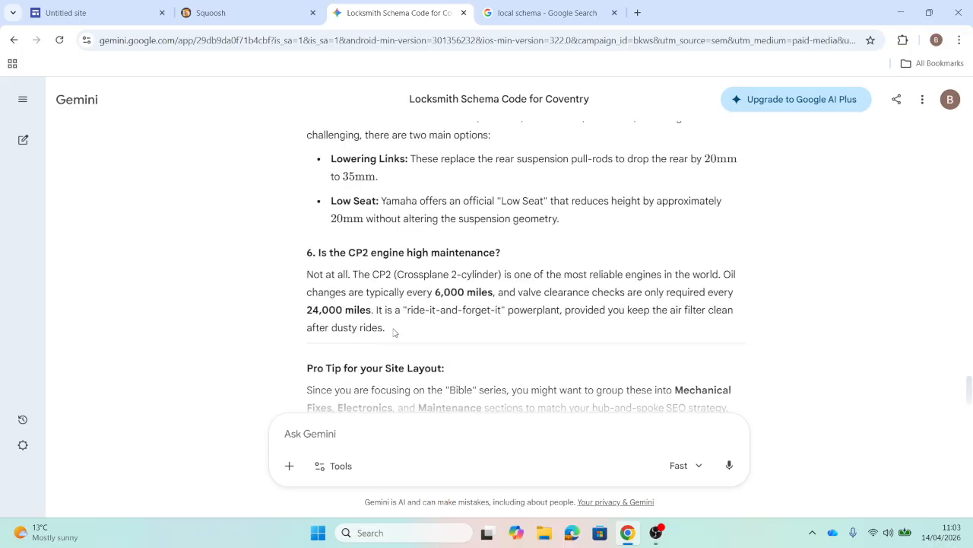
pyautogui.moveTo(394, 331); pyautogui.dragTo(301, 310)
pyautogui.rightClick(312, 311)
pyautogui.click(349, 324)
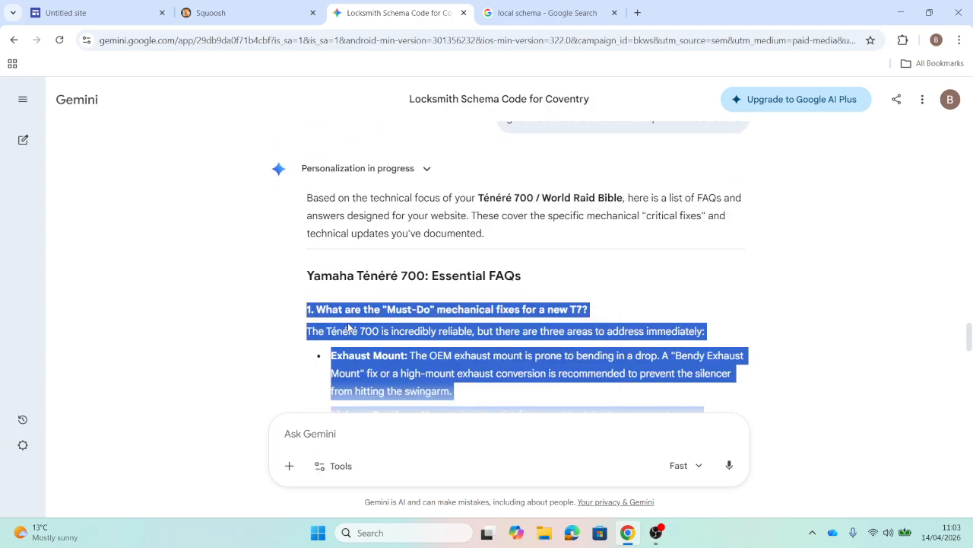
# - Return to the untitled site and paste the copied questions and answers into the collapsible group's body text
pyautogui.click(66, 12)
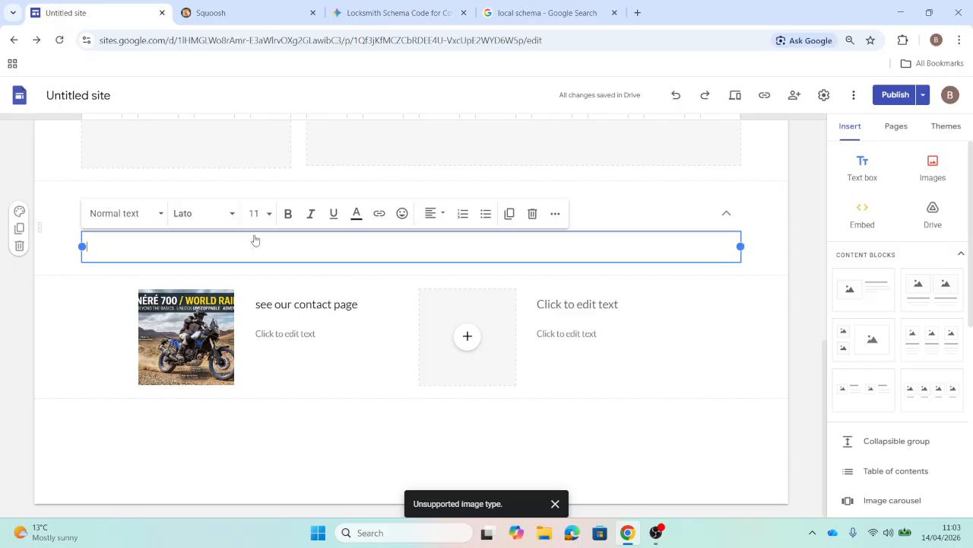
pyautogui.rightClick(197, 245)
pyautogui.click(237, 371)
pyautogui.scroll(-2, 561, 252)
pyautogui.scroll(4, 562, 254)
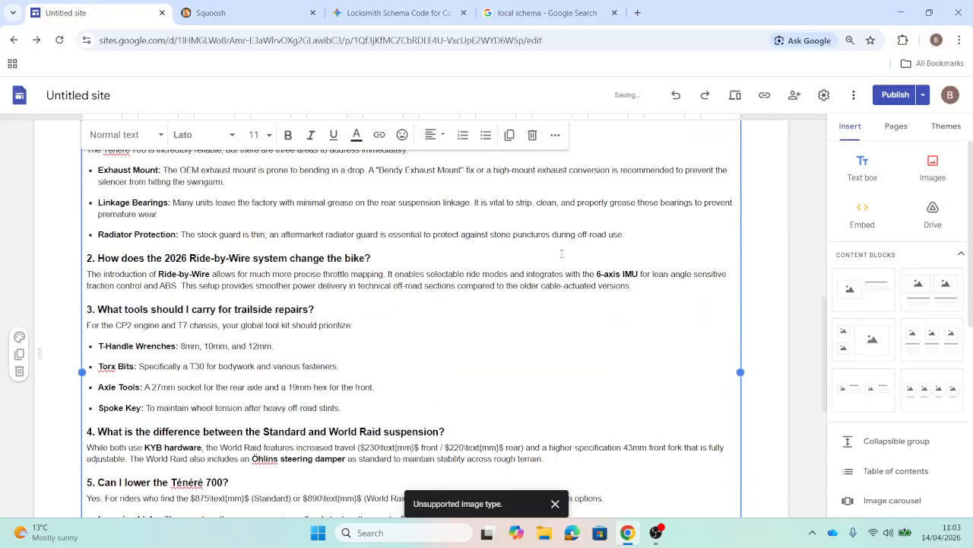
pyautogui.scroll(2, 561, 253)
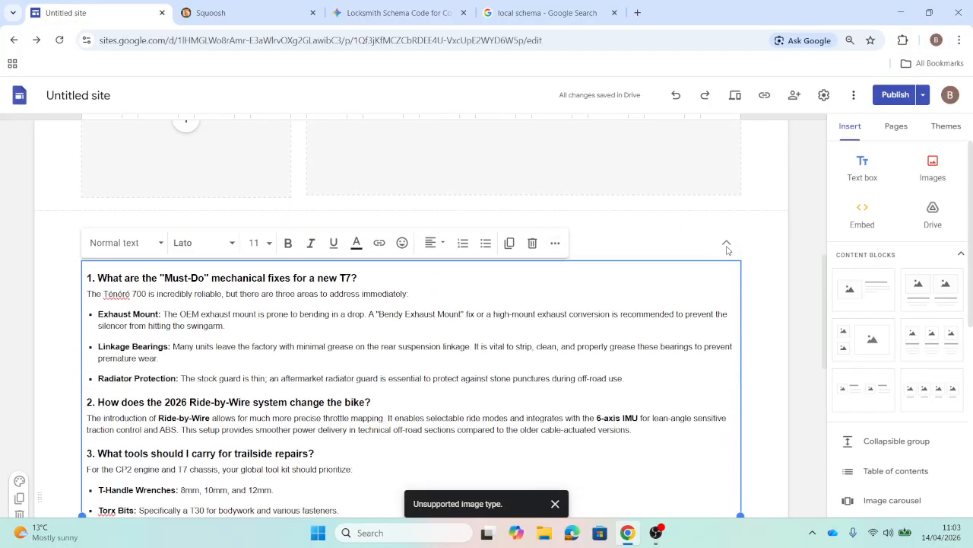
# - Collapse the "Yamaha Ténéré 700: Essential FAQs" group, expand it again, and review the questions and answers
pyautogui.click(727, 248)
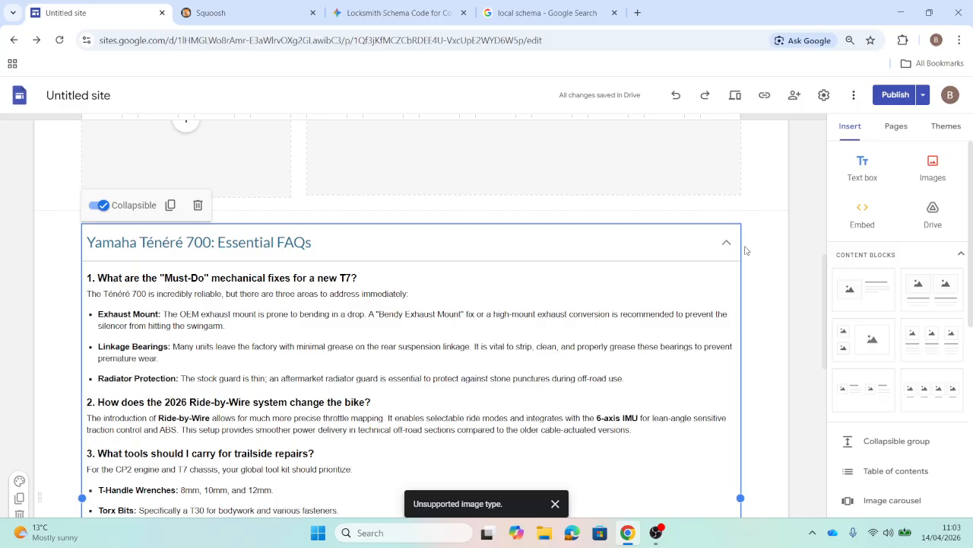
pyautogui.click(745, 248)
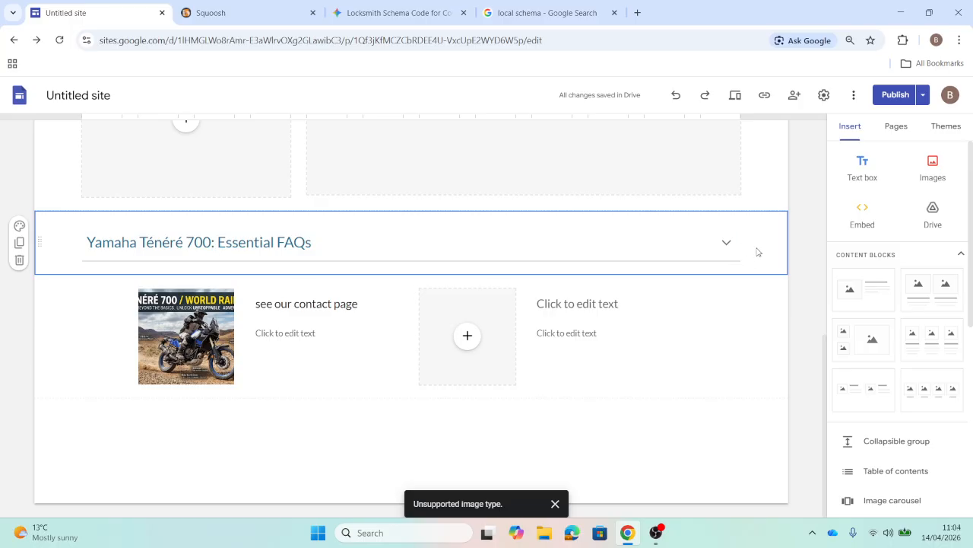
pyautogui.click(726, 247)
pyautogui.scroll(-4, 384, 362)
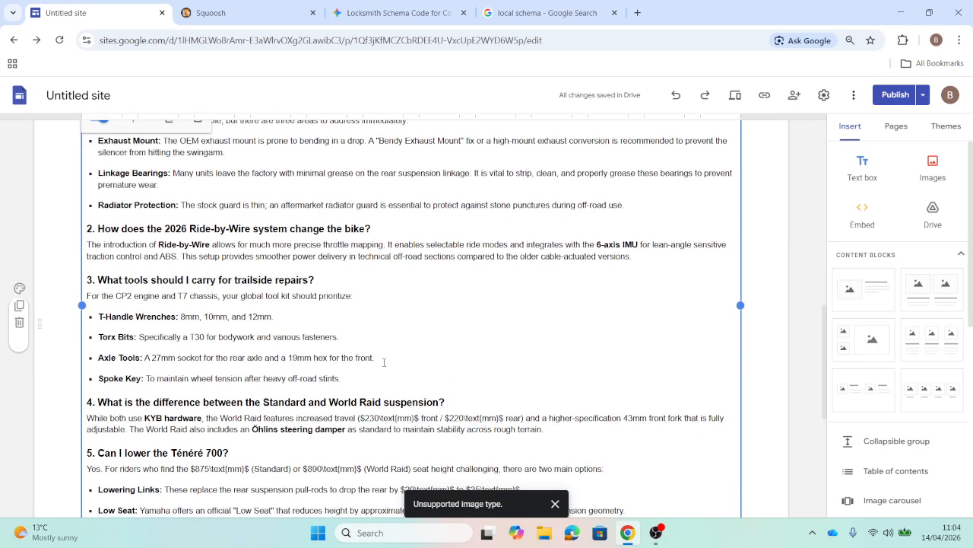
pyautogui.scroll(4, 250, 409)
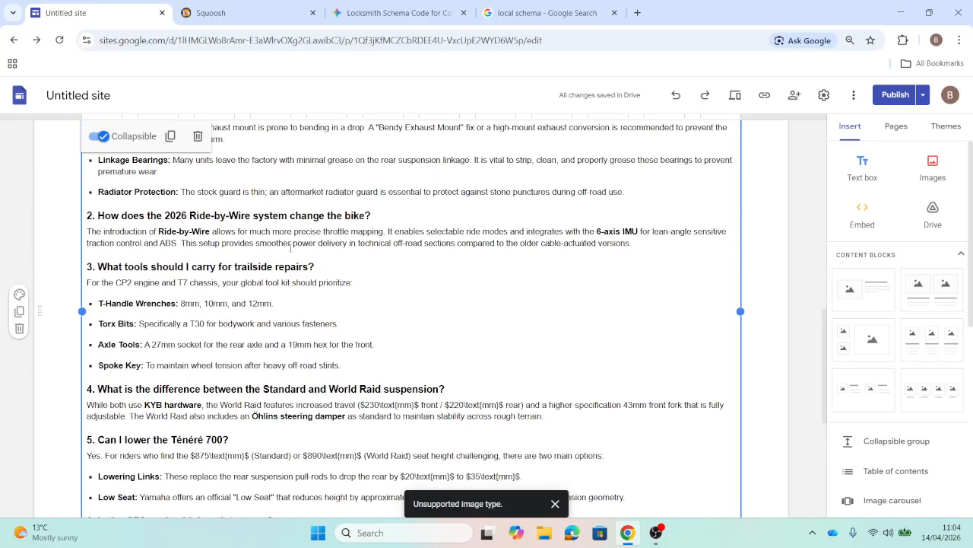
pyautogui.scroll(3, 457, 170)
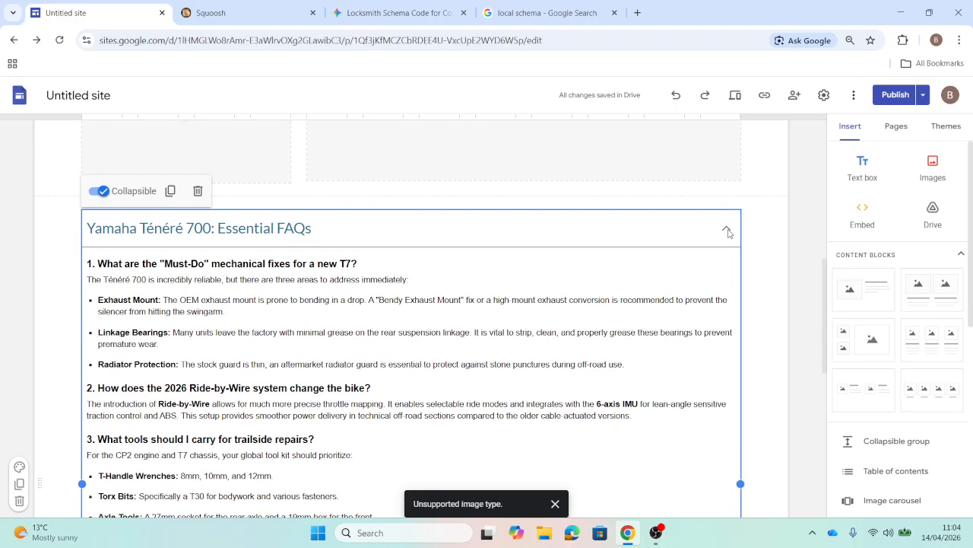
pyautogui.scroll(8, 725, 230)
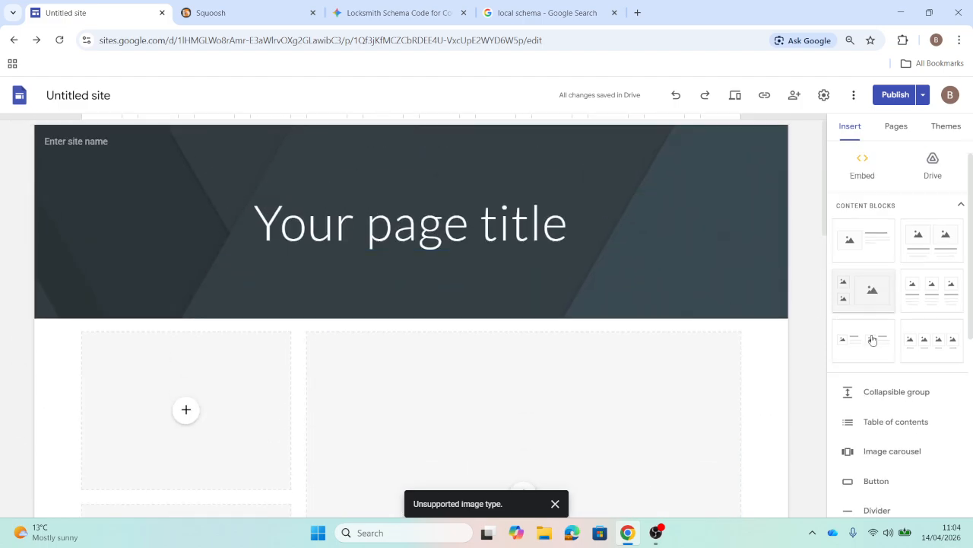
pyautogui.scroll(-3, 874, 338)
pyautogui.click(875, 332)
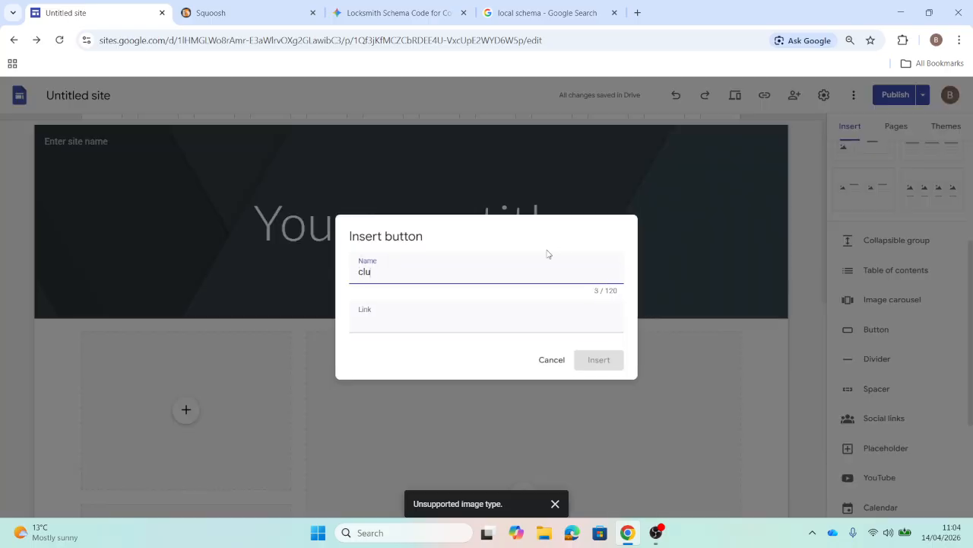
pyautogui.write('click hefe')
pyautogui.press('BackSpace')
pyautogui.press('BackSpace')
pyautogui.press('BackSpace')
pyautogui.write('re to do so meht')
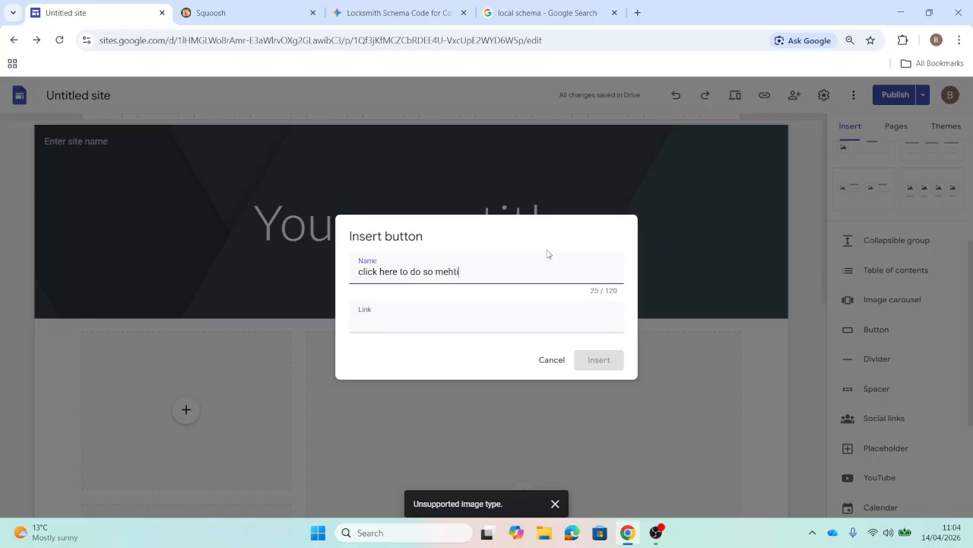
pyautogui.click(552, 360)
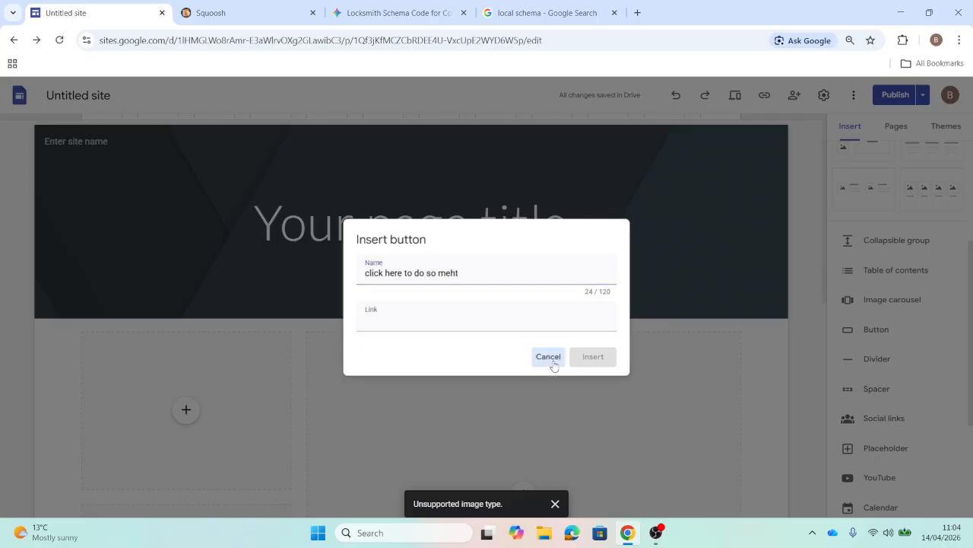
# - Leave the untitled site for the recent sites list and open the Yamaha MT125 MT15 owners bible site
pyautogui.click(13, 40)
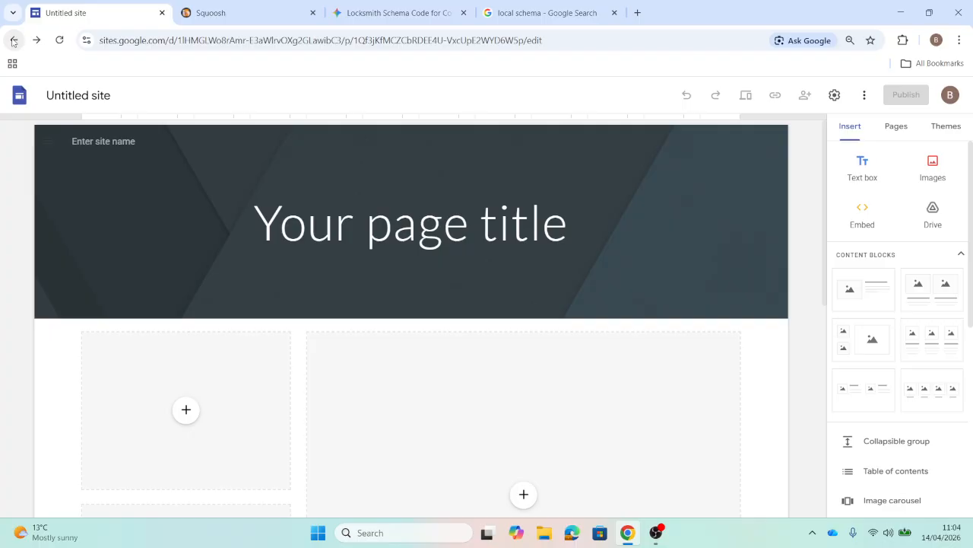
pyautogui.click(13, 40)
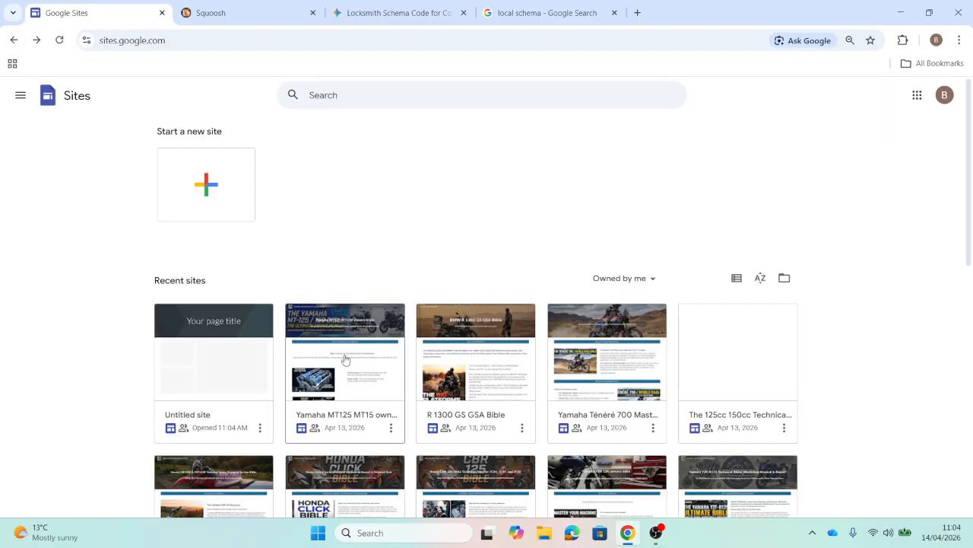
pyautogui.click(348, 358)
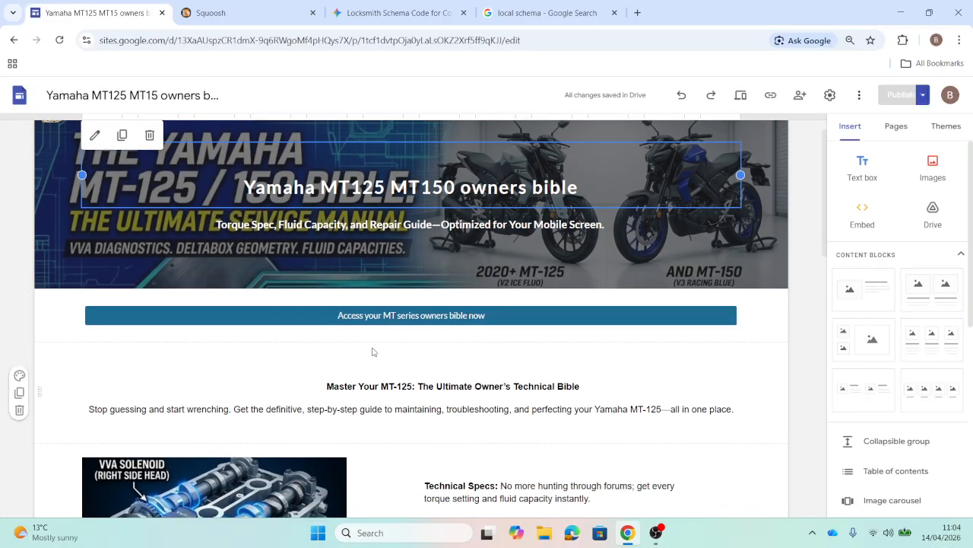
# - Inspect the name and link settings of the "Access your MT series owners bible now" button below the page header
pyautogui.click(414, 317)
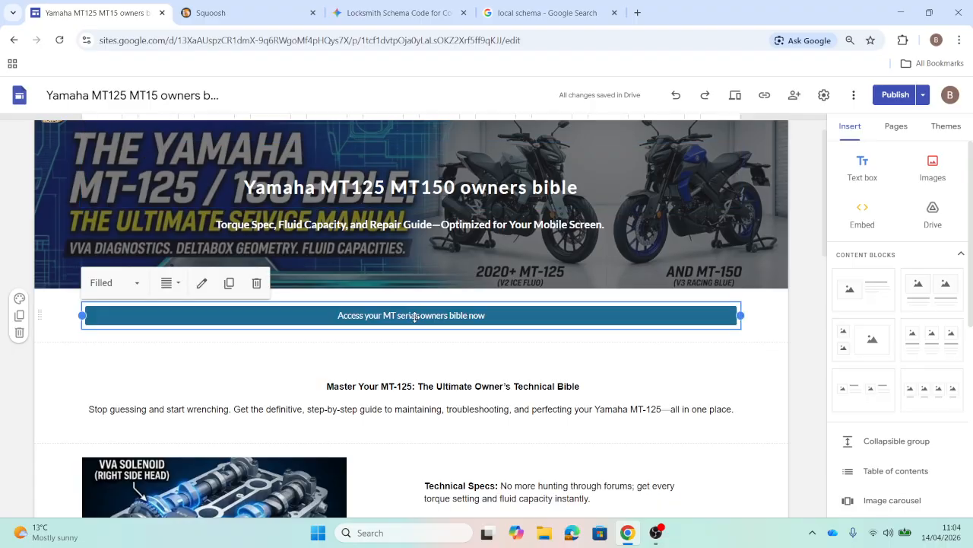
pyautogui.click(202, 282)
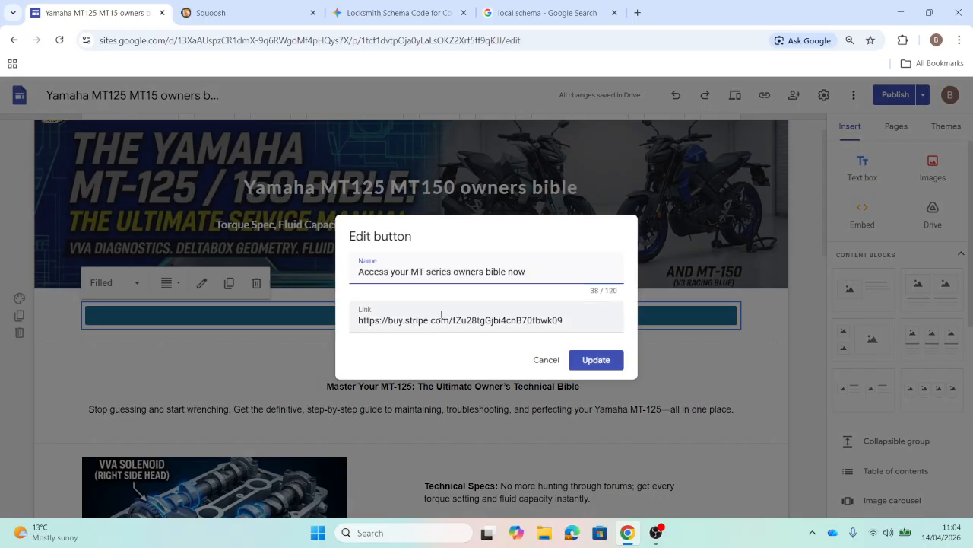
pyautogui.click(545, 359)
# - Look over the Yamaha page's sections down to the disclaimer and open the review of changes for publishing
pyautogui.scroll(-5, 546, 367)
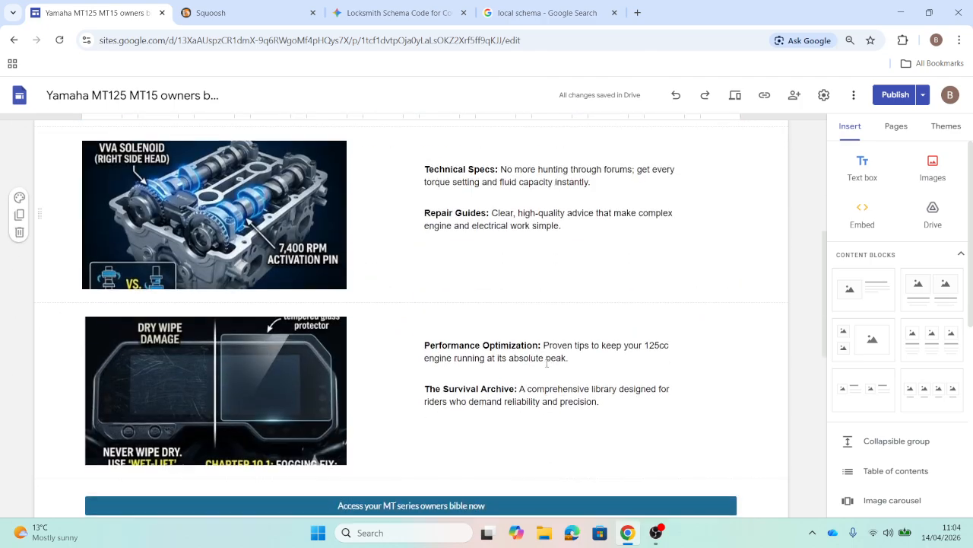
pyautogui.scroll(-3, 461, 413)
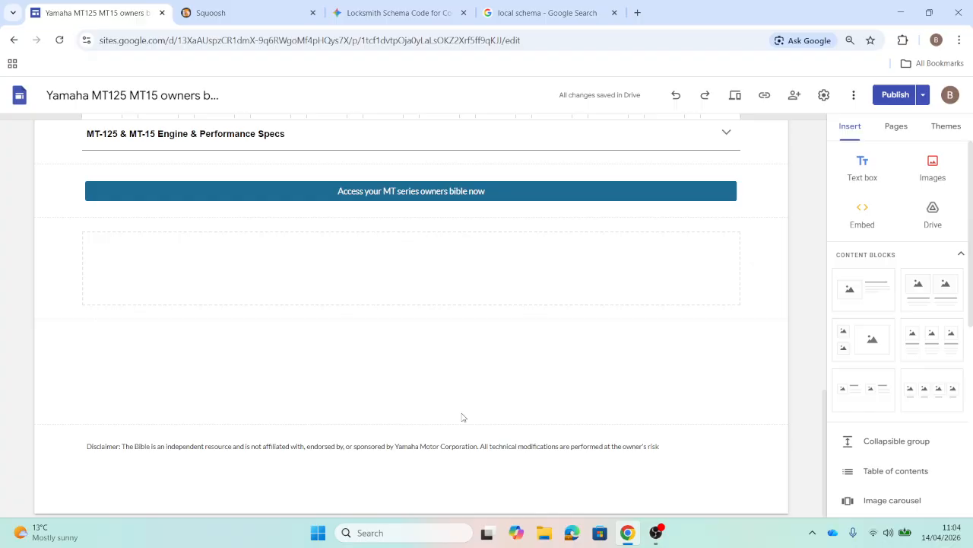
pyautogui.scroll(10, 462, 416)
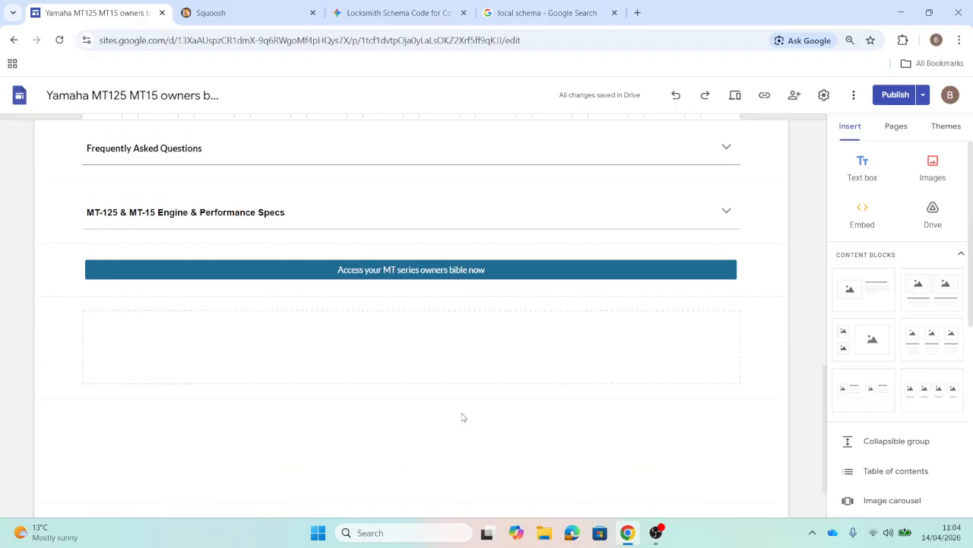
pyautogui.scroll(2, 462, 412)
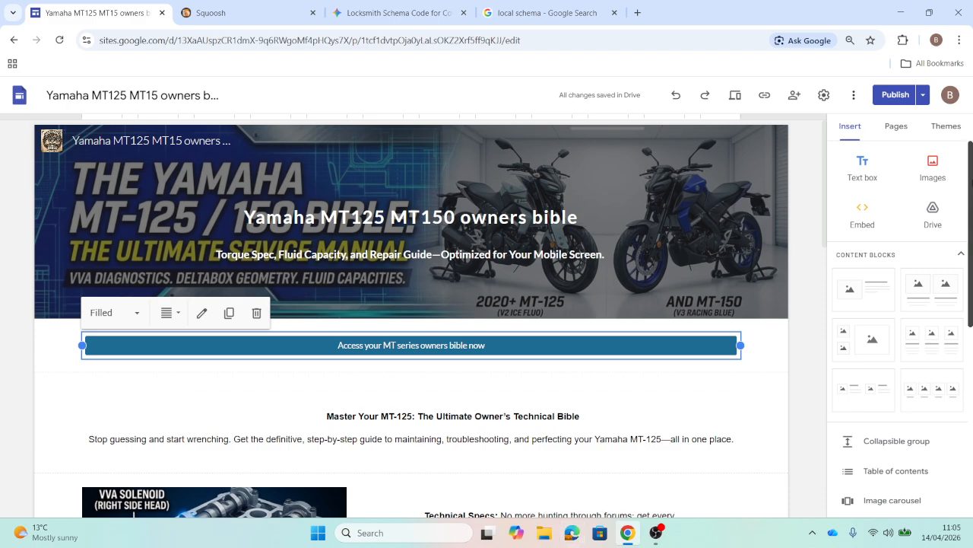
pyautogui.click(891, 106)
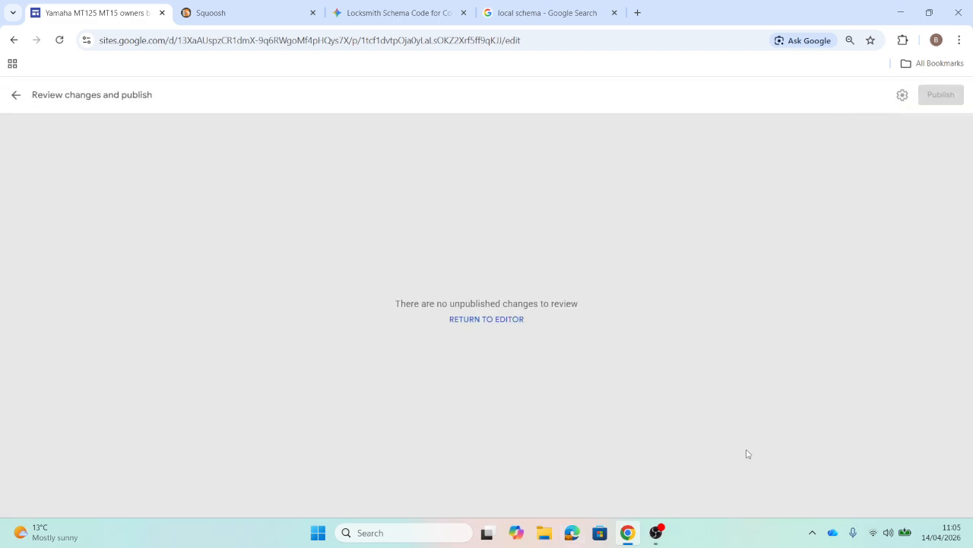